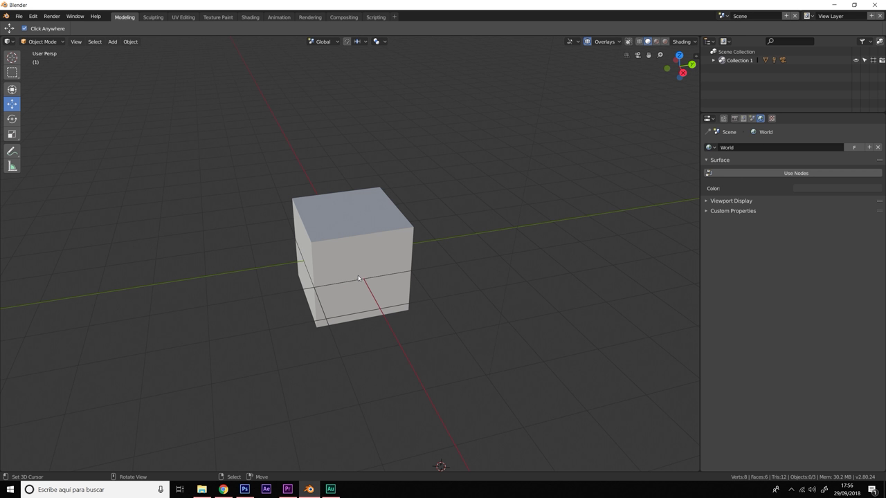
# Step: Delete the default cube from the startup scene
pyautogui.click(354, 254)
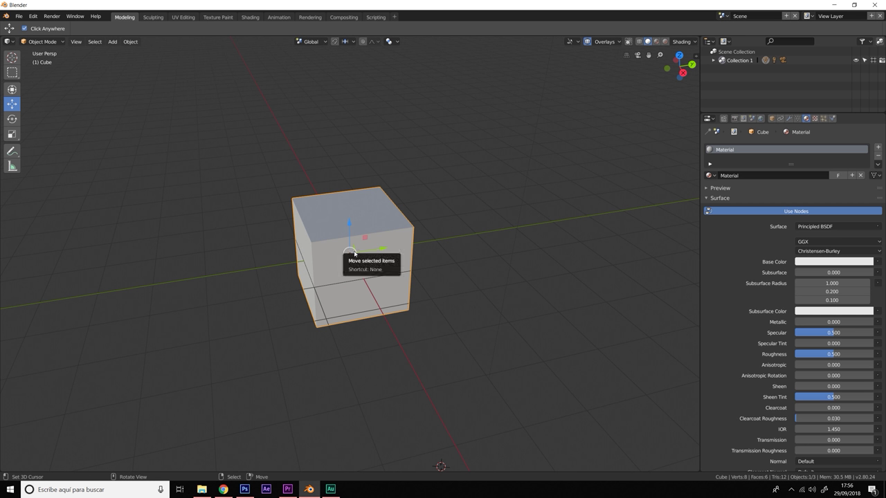
pyautogui.press('x')
pyautogui.click(354, 254)
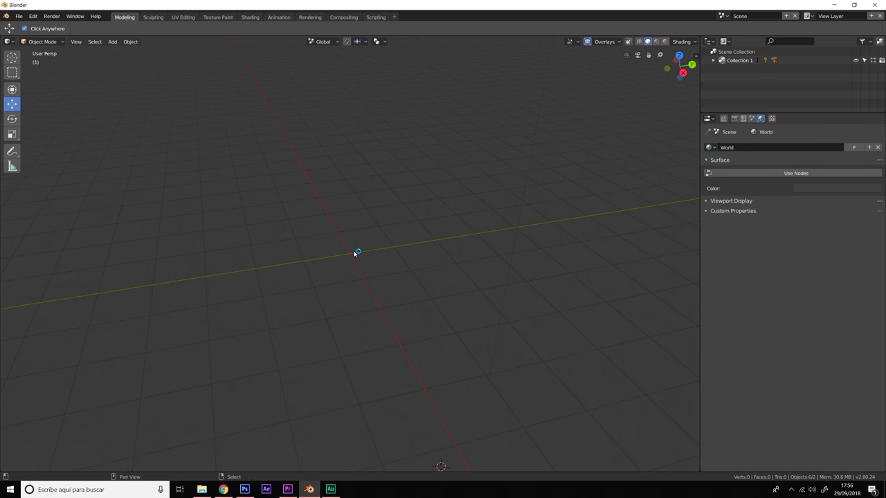
# Step: Add a plane and position it with moves along Z, X and Y
pyautogui.hotkey('shift', 'a')
pyautogui.click(394, 253)
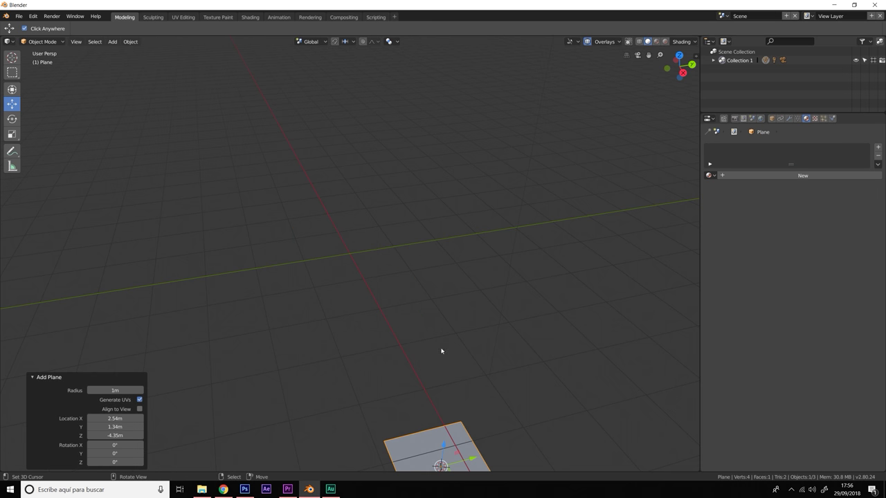
pyautogui.press('g')
pyautogui.press('z')
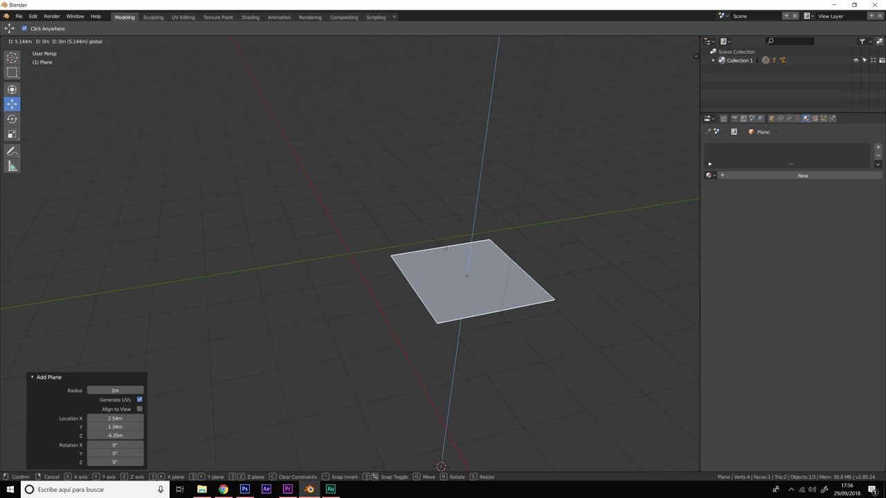
pyautogui.click(467, 284)
pyautogui.press('g')
pyautogui.press('x')
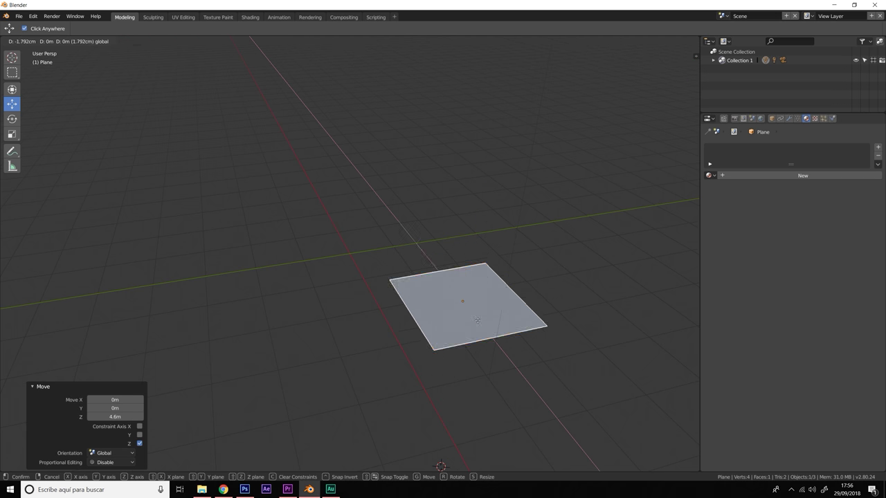
pyautogui.click(447, 260)
pyautogui.press('g')
pyautogui.press('y')
pyautogui.click(381, 263)
pyautogui.moveTo(417, 258)
pyautogui.mouseDown(button='middle')
pyautogui.moveTo(455, 270)
pyautogui.moveTo(388, 263)
pyautogui.moveTo(396, 271)
pyautogui.mouseUp(button='middle')
pyautogui.press('g')
pyautogui.press('x')
pyautogui.click(443, 272)
# Step: Scale the plane up into a large floor, then shrink it back somewhat
pyautogui.press('s')
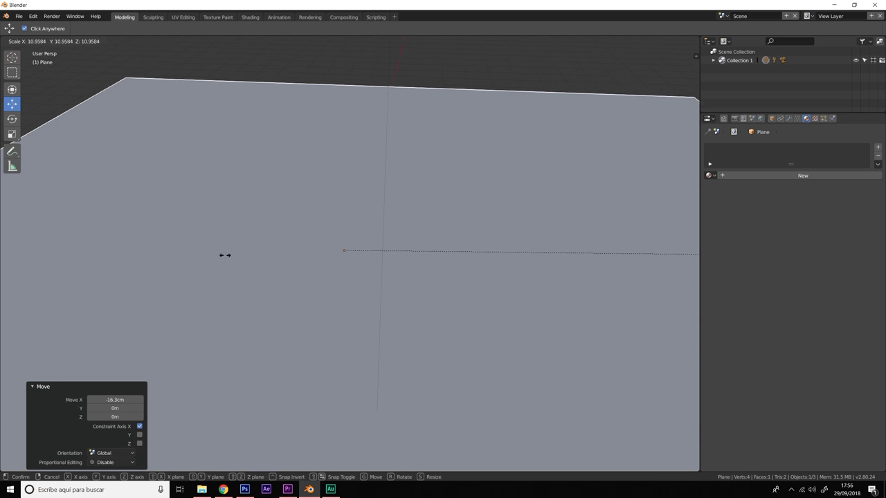
pyautogui.click(508, 230)
pyautogui.scroll(-3, 415, 257)
pyautogui.scroll(-2, 393, 269)
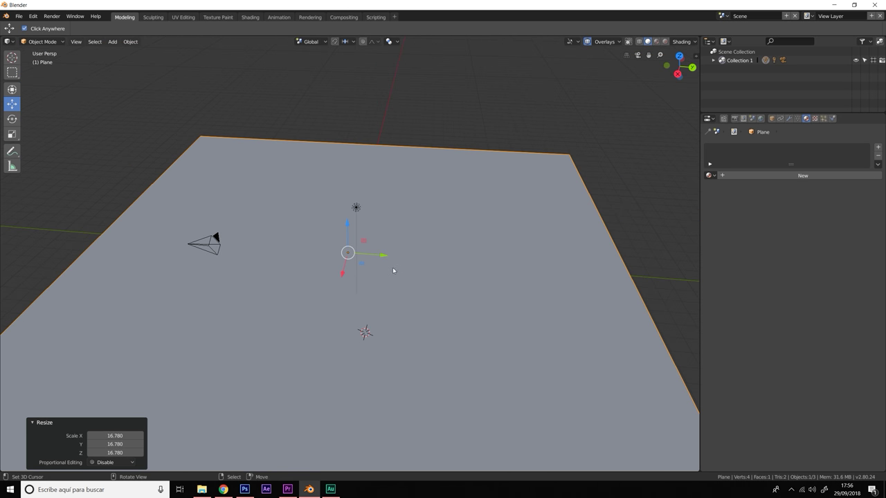
pyautogui.scroll(-2, 391, 268)
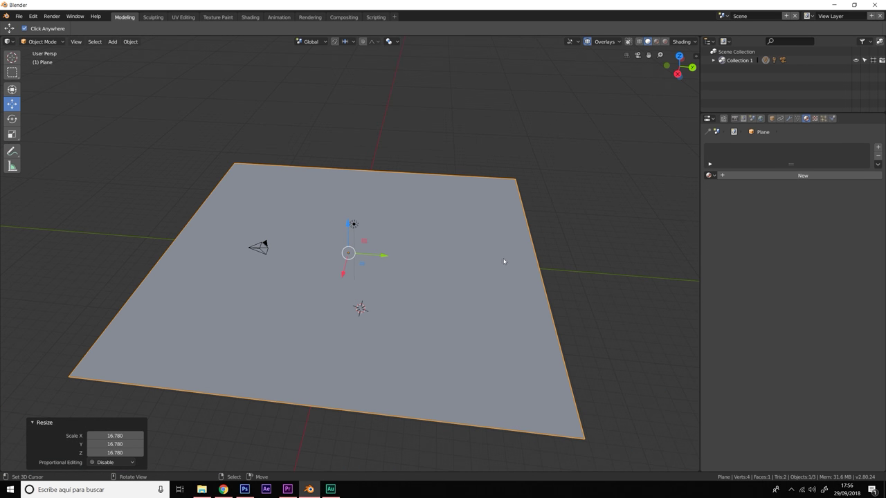
pyautogui.press('s')
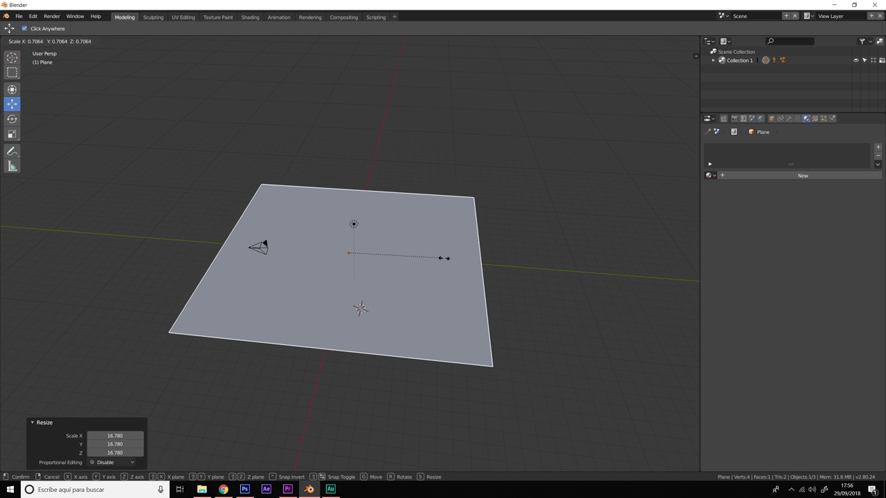
pyautogui.click(416, 267)
pyautogui.moveTo(396, 272)
pyautogui.mouseDown(button='middle')
pyautogui.moveTo(460, 291)
pyautogui.moveTo(382, 291)
pyautogui.moveTo(379, 232)
pyautogui.moveTo(390, 266)
pyautogui.mouseUp(button='middle')
pyautogui.scroll(4, 367, 249)
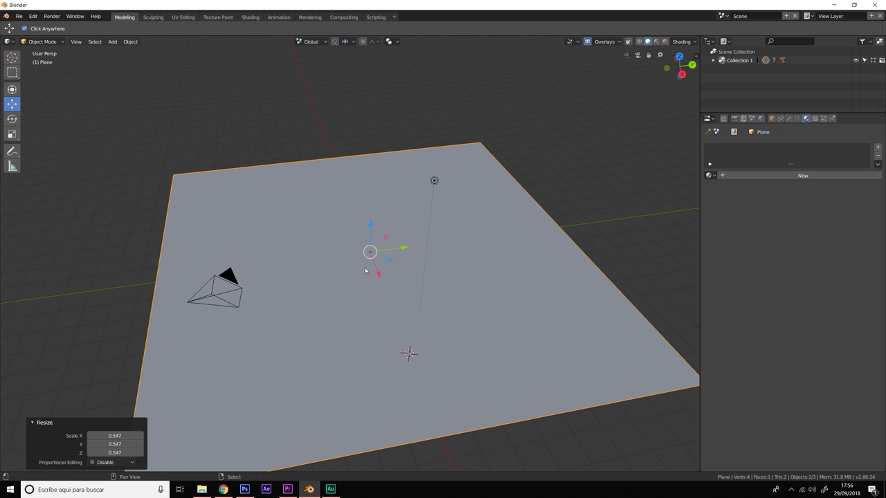
pyautogui.hotkey('shift', 'a')
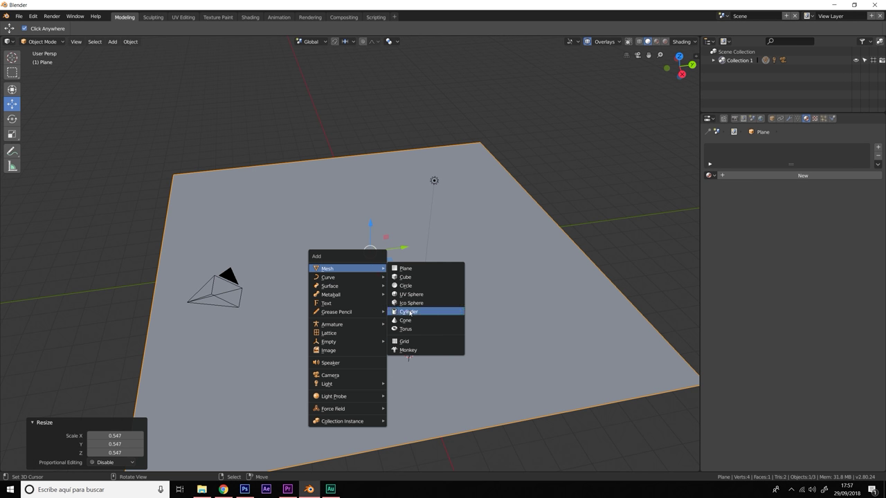
# Step: Add a UV sphere and move it toward the centre of the plane
pyautogui.click(414, 297)
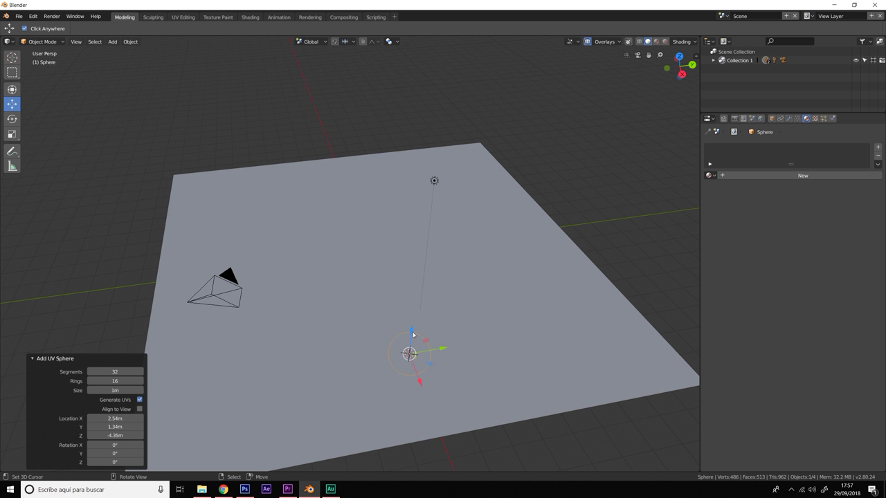
pyautogui.moveTo(414, 335); pyautogui.dragTo(425, 219)
pyautogui.click(375, 257)
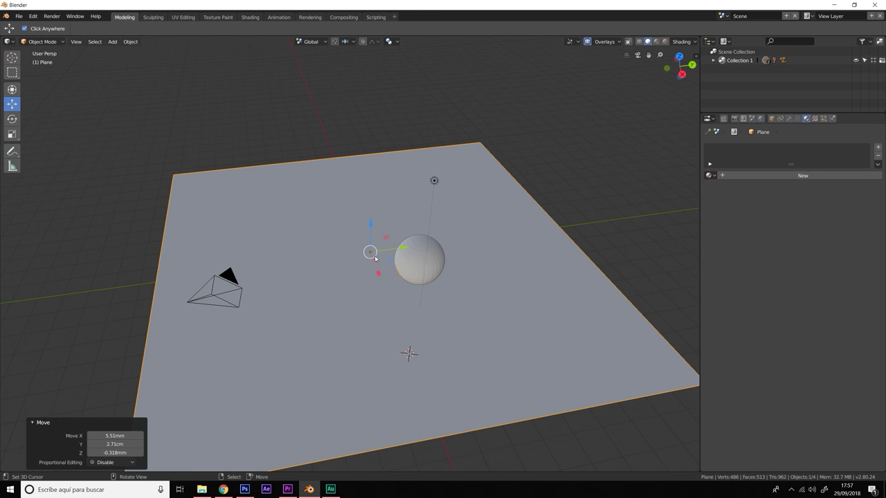
pyautogui.click(376, 257)
pyautogui.click(12, 61)
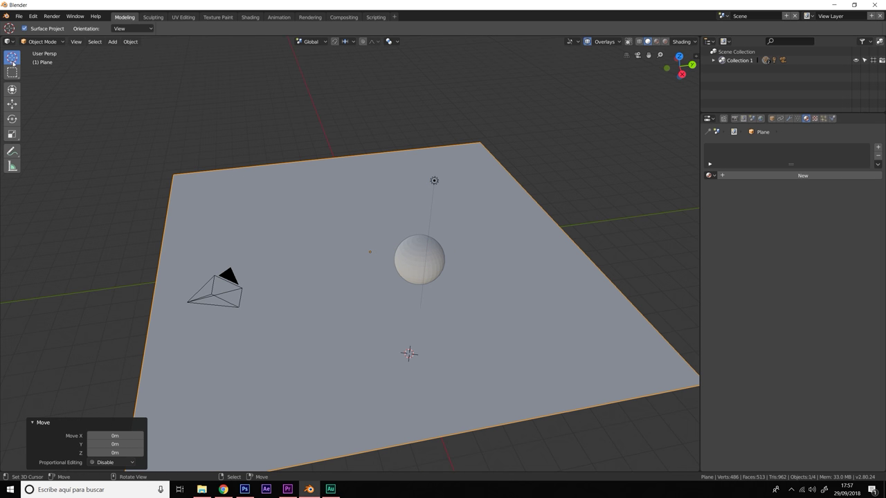
pyautogui.click(409, 252)
pyautogui.moveTo(409, 252); pyautogui.dragTo(457, 272, button='middle')
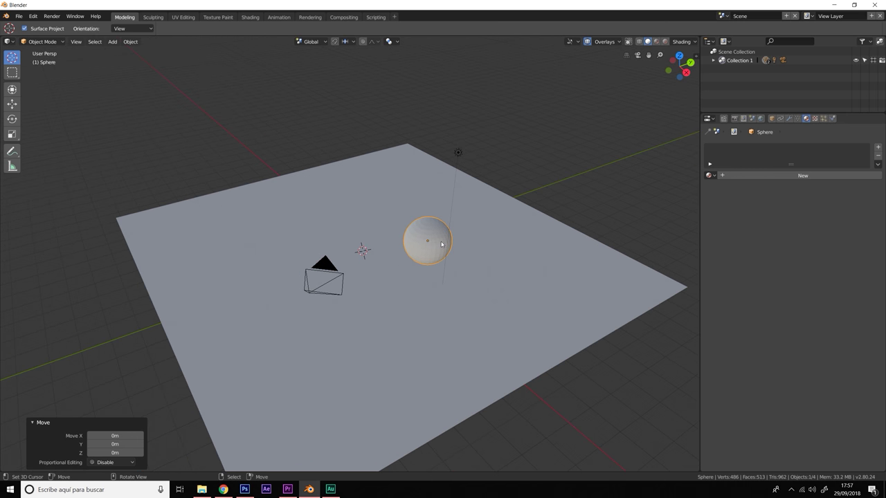
# Step: Sink the sphere into the plane with the move gizmo, then raise it 8.1 cm on Z
pyautogui.hotkey('ctrl', '`')
pyautogui.click(394, 245)
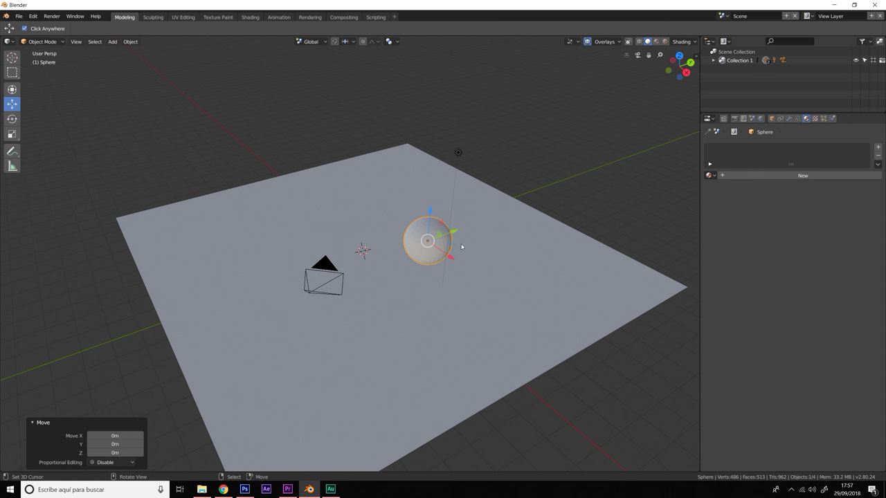
pyautogui.moveTo(443, 241)
pyautogui.mouseDown()
pyautogui.moveTo(388, 226)
pyautogui.moveTo(388, 235)
pyautogui.moveTo(423, 233)
pyautogui.moveTo(407, 259)
pyautogui.moveTo(388, 251)
pyautogui.moveTo(405, 225)
pyautogui.moveTo(438, 209)
pyautogui.mouseUp()
pyautogui.scroll(5, 388, 236)
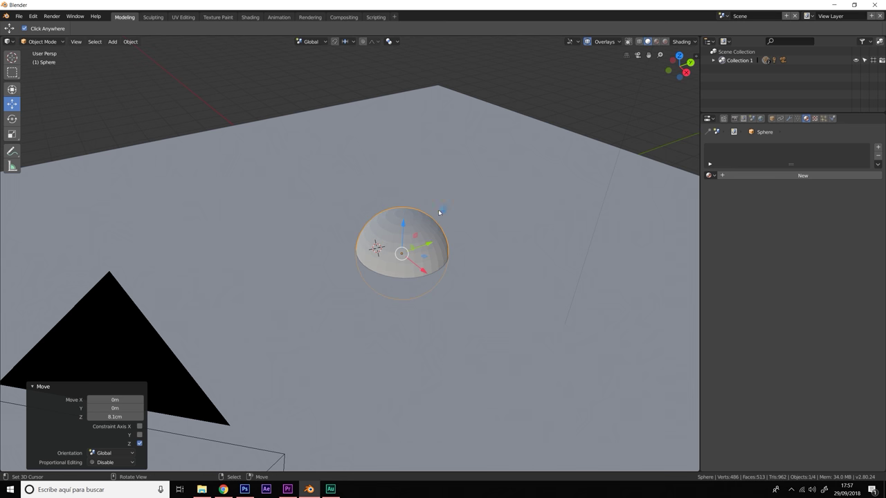
pyautogui.moveTo(438, 209)
pyautogui.mouseDown(button='middle')
pyautogui.moveTo(455, 223)
pyautogui.moveTo(435, 173)
pyautogui.mouseUp(button='middle')
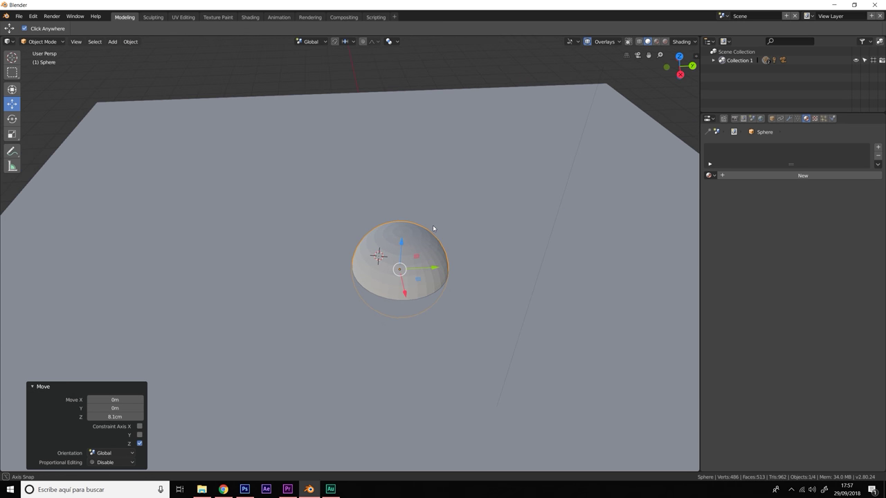
# Step: Apply Shade Smooth to the sphere and shift it along X
pyautogui.click(129, 44)
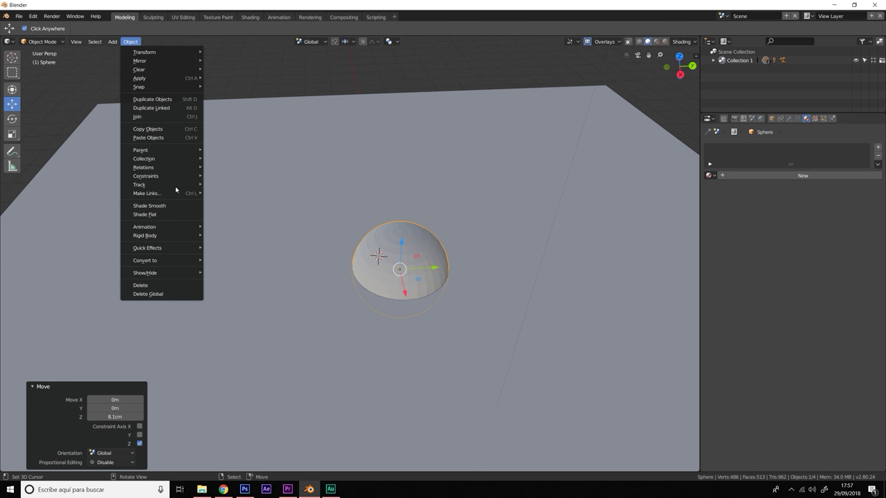
pyautogui.click(133, 43)
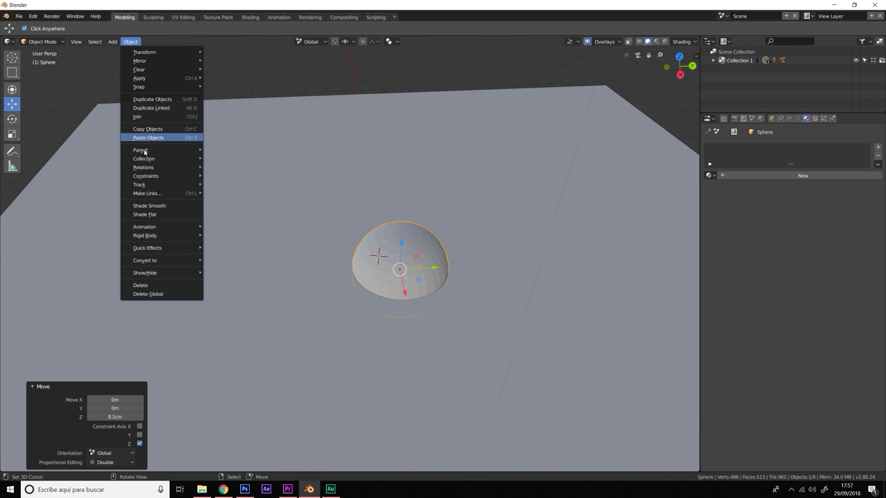
pyautogui.click(159, 206)
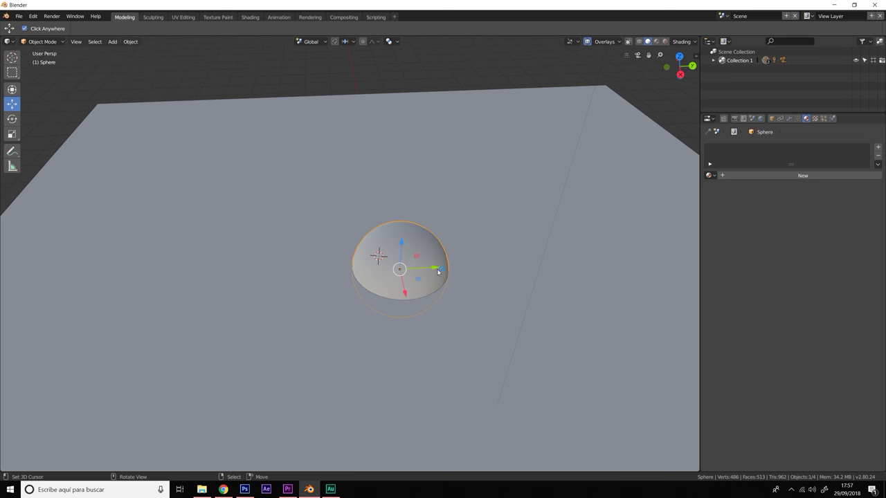
pyautogui.moveTo(438, 272); pyautogui.dragTo(386, 277)
pyautogui.moveTo(385, 277)
pyautogui.mouseDown(button='middle')
pyautogui.moveTo(427, 277)
pyautogui.moveTo(406, 257)
pyautogui.mouseUp(button='middle')
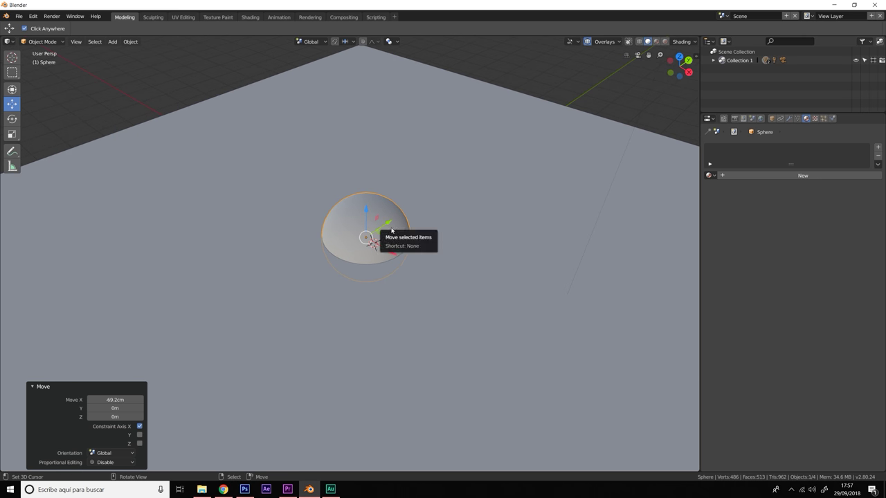
# Step: Duplicate the sphere, move the copy, enlarge it slightly and raise it 10.8 cm
pyautogui.hotkey('shift', 'd')
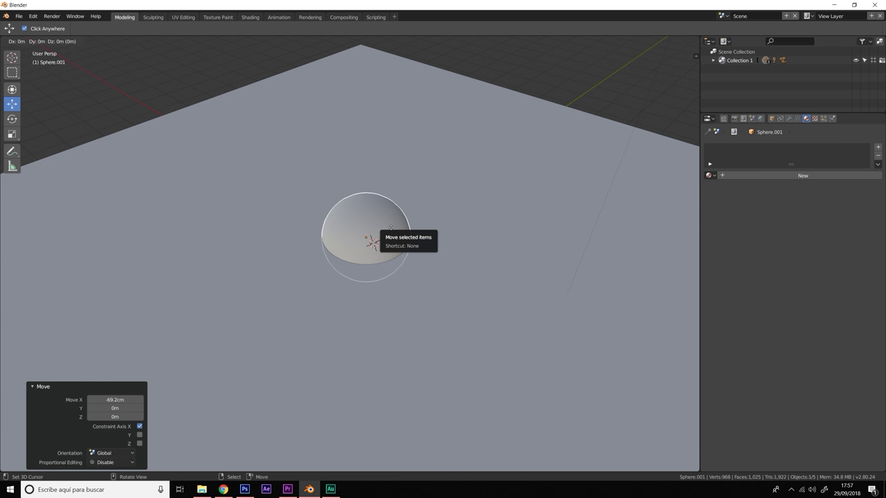
pyautogui.rightClick(391, 228)
pyautogui.press('g')
pyautogui.press('y')
pyautogui.click(388, 253)
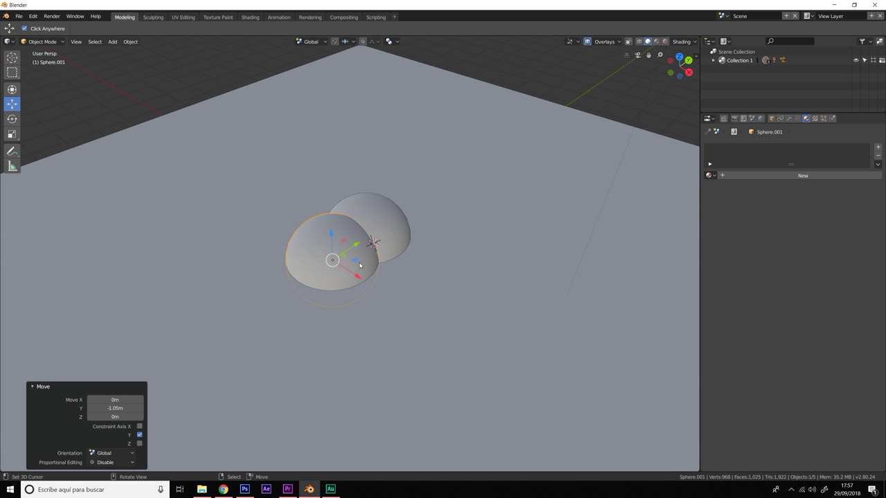
pyautogui.press('g')
pyautogui.press('y')
pyautogui.click(390, 277)
pyautogui.moveTo(389, 277); pyautogui.dragTo(359, 261, button='middle')
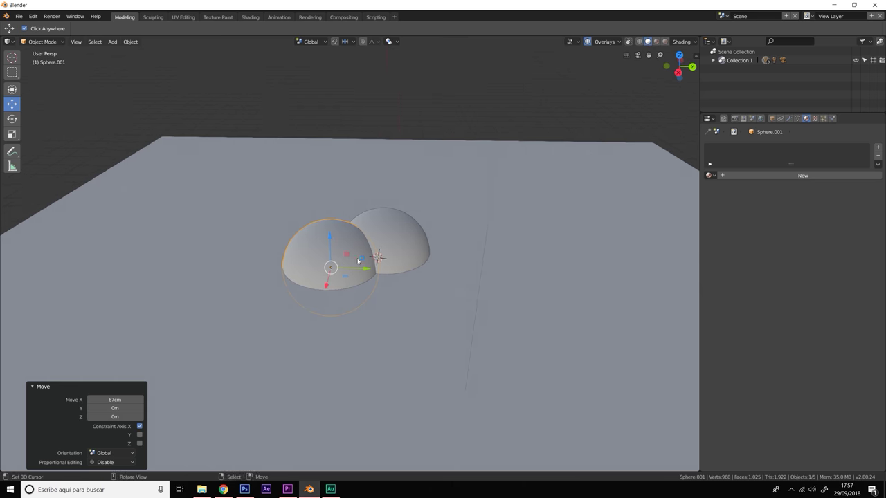
pyautogui.press('s')
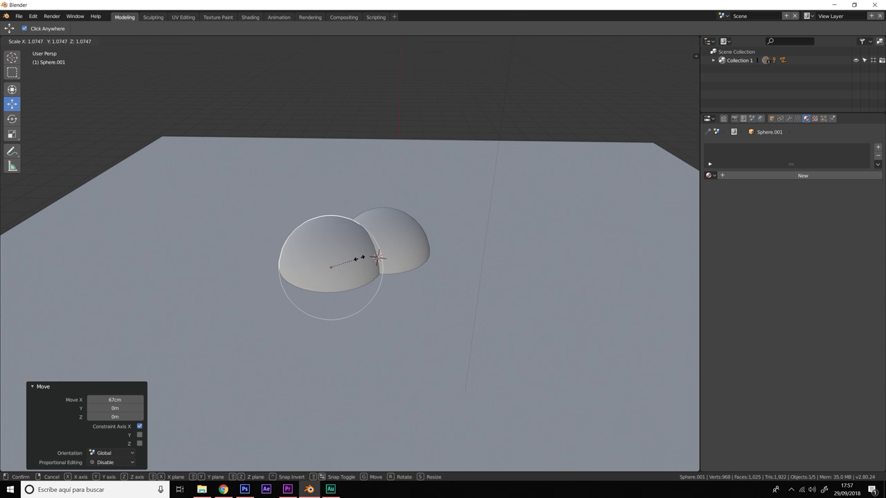
pyautogui.click(329, 252)
pyautogui.moveTo(330, 244); pyautogui.dragTo(331, 240)
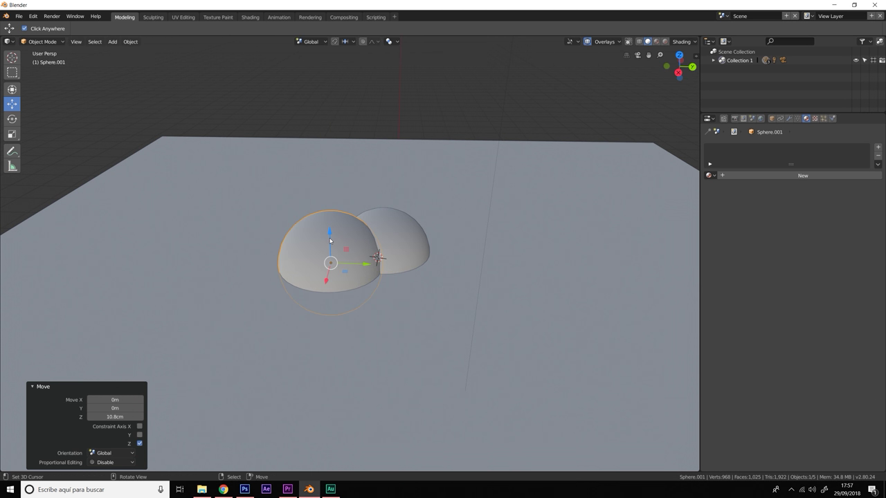
# Step: Delete the duplicate sphere and select the floor plane
pyautogui.press('x')
pyautogui.click(330, 240)
pyautogui.click(483, 248)
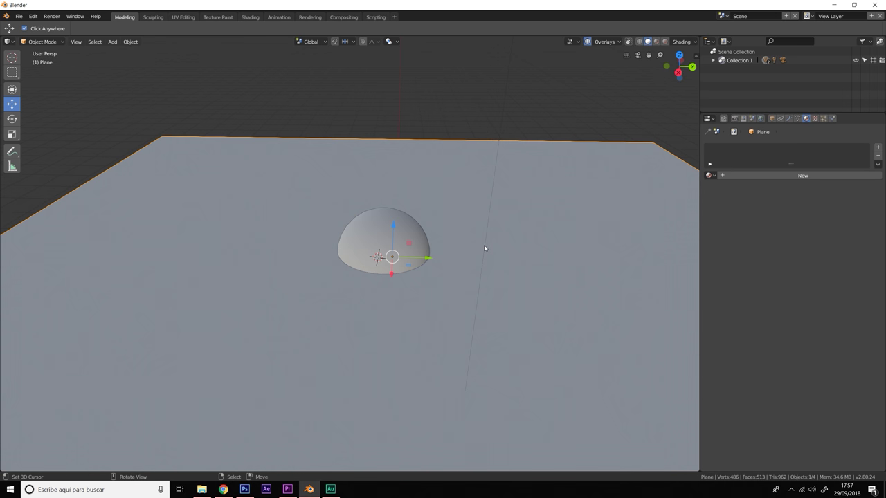
pyautogui.moveTo(483, 227); pyautogui.dragTo(497, 244, button='middle')
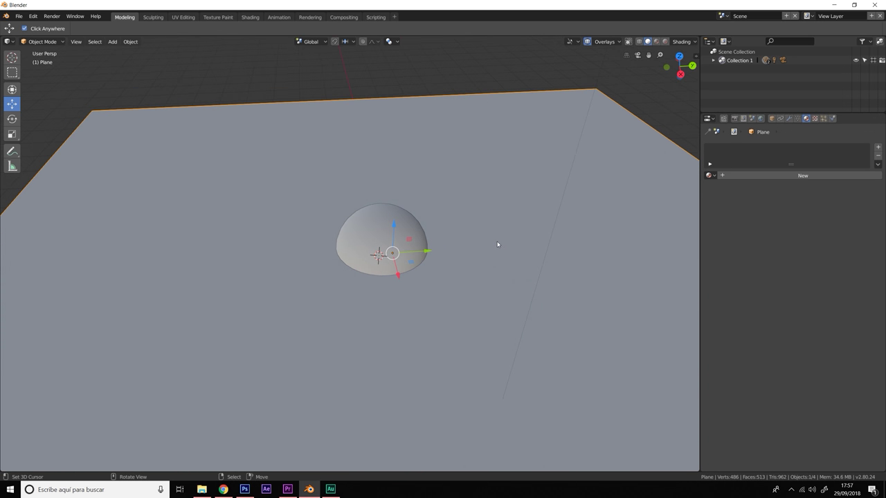
# Step: Enable Collision on the plane and sphere, then duplicate the sphere in place as Sphere.001
pyautogui.click(834, 118)
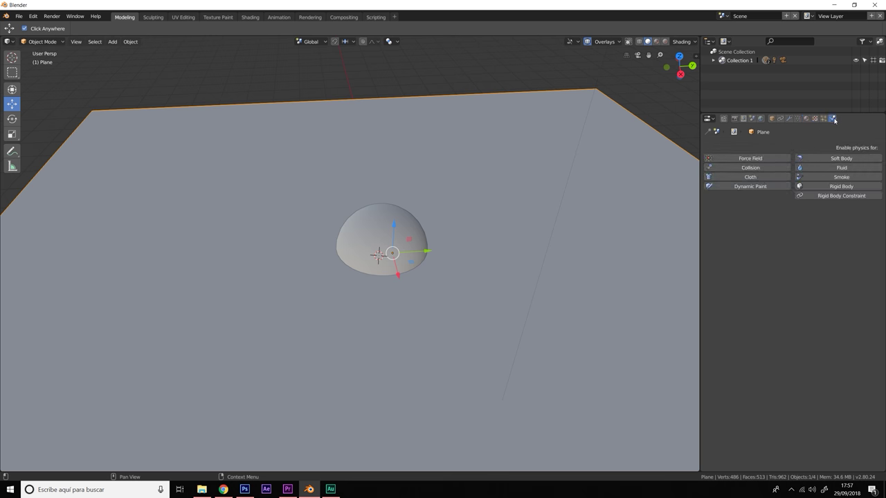
pyautogui.click(756, 168)
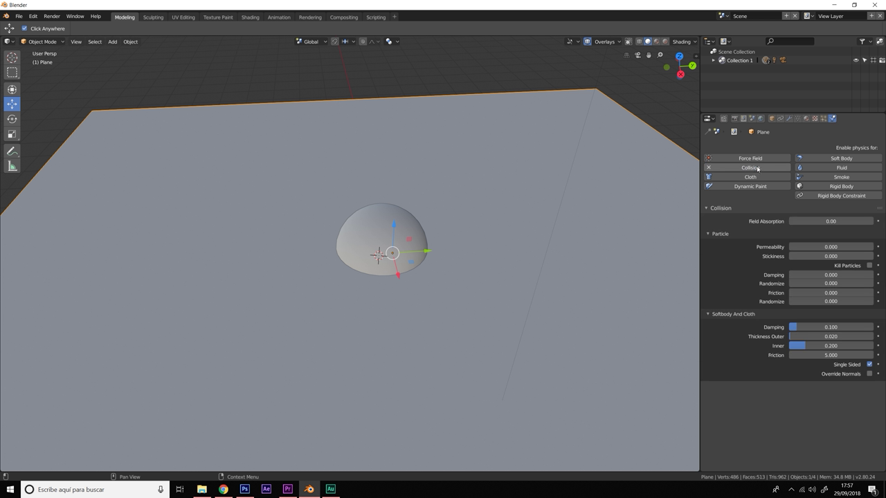
pyautogui.click(376, 228)
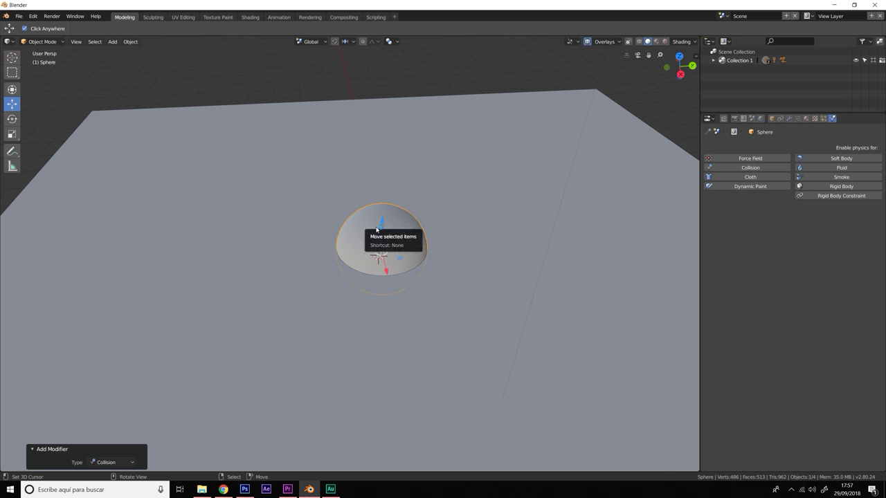
pyautogui.click(743, 170)
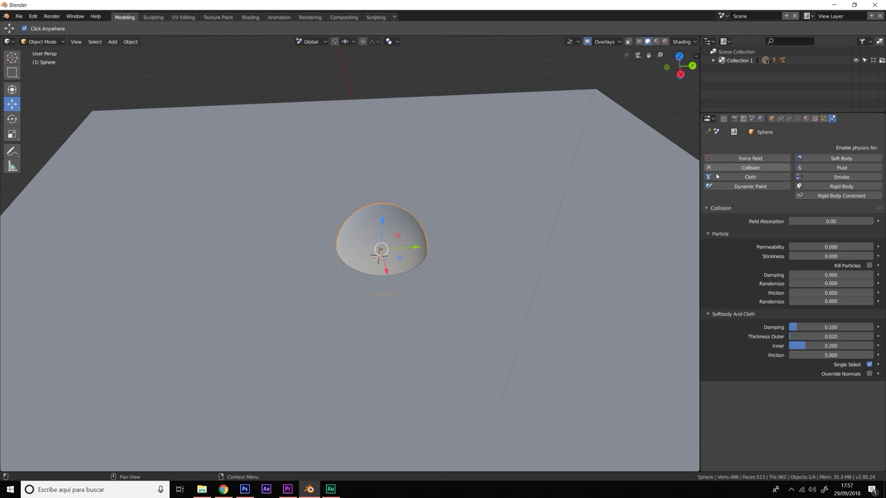
pyautogui.hotkey('shift', 'd')
pyautogui.rightClick(392, 218)
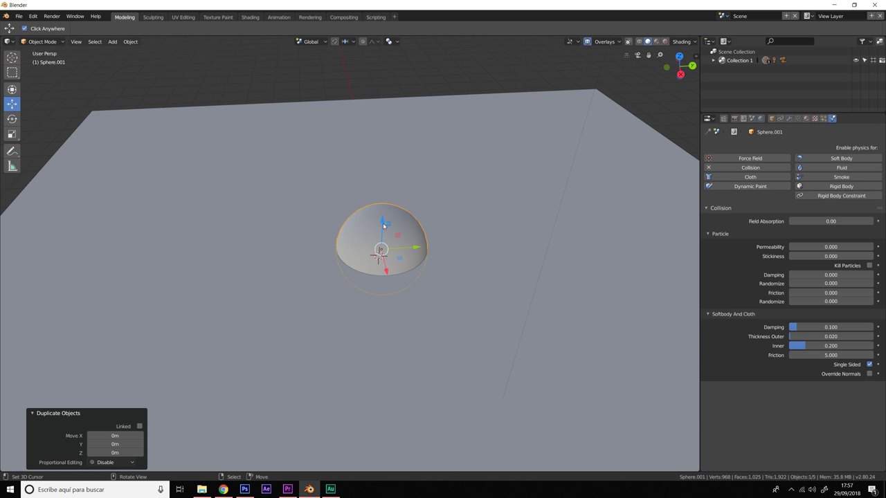
# Step: Move Sphere.001 beside the original sphere and enlarge it
pyautogui.press('g')
pyautogui.click(331, 229)
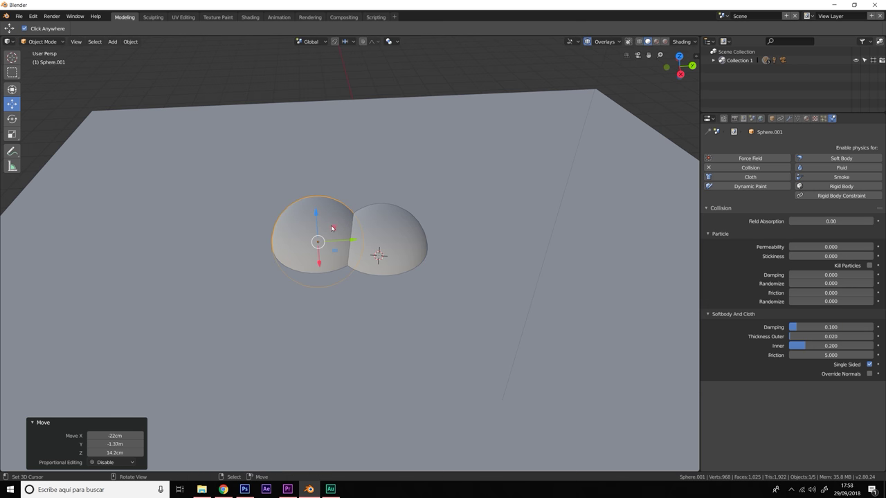
pyautogui.press('s')
pyautogui.click(382, 235)
pyautogui.moveTo(381, 235)
pyautogui.mouseDown(button='middle')
pyautogui.moveTo(415, 250)
pyautogui.moveTo(381, 234)
pyautogui.moveTo(405, 221)
pyautogui.moveTo(386, 230)
pyautogui.mouseUp(button='middle')
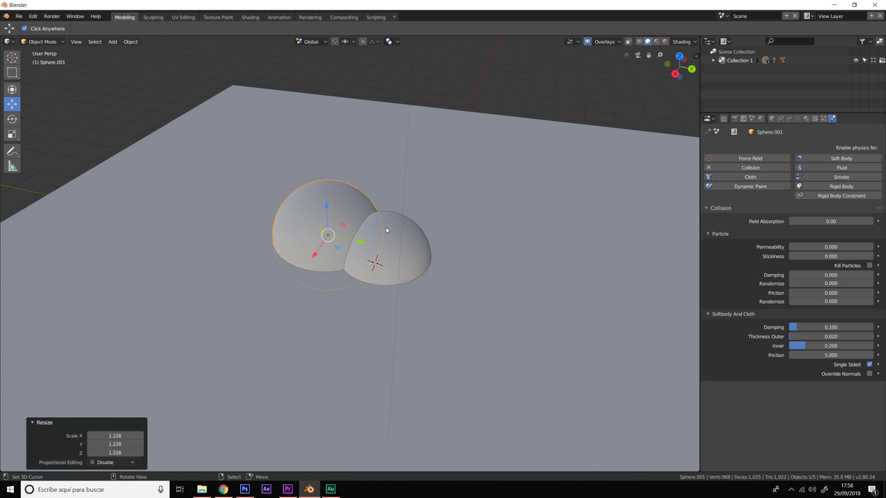
# Step: Duplicate the enlarged sphere as Sphere.002 and reposition it vertically and sideways
pyautogui.hotkey('shift', 'd')
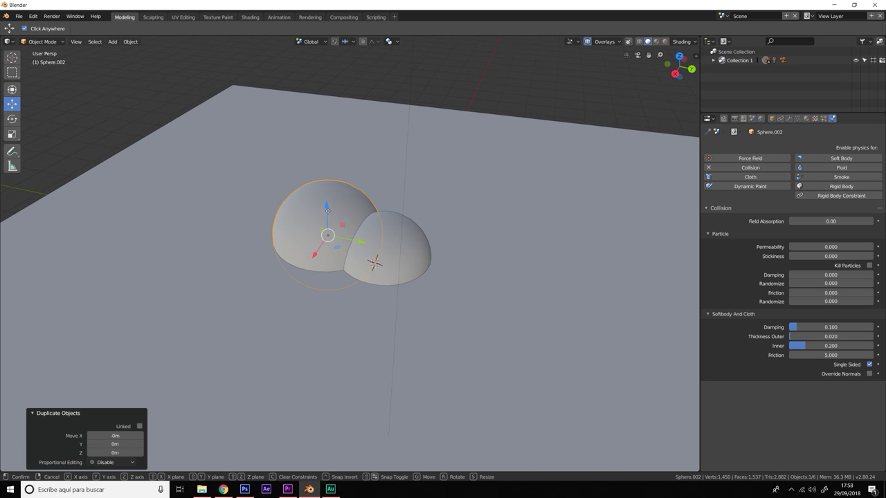
pyautogui.press('z')
pyautogui.click(326, 147)
pyautogui.moveTo(324, 185); pyautogui.dragTo(345, 167)
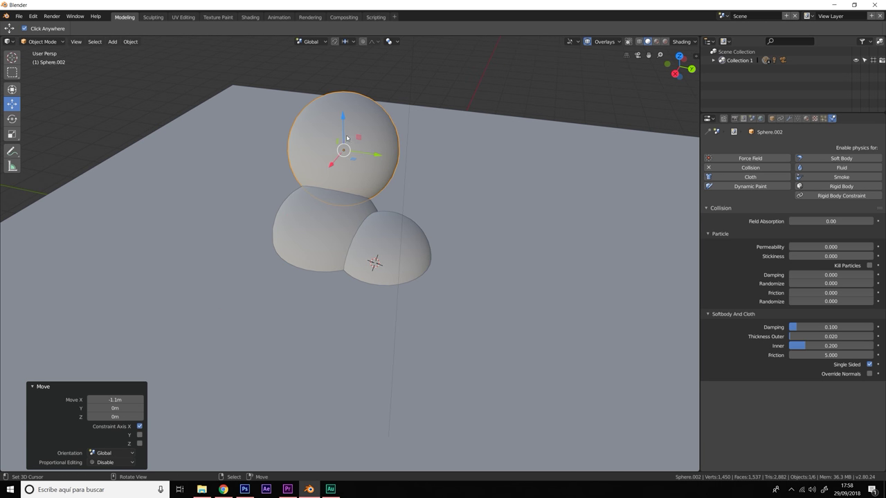
pyautogui.moveTo(344, 121)
pyautogui.mouseDown()
pyautogui.moveTo(378, 154)
pyautogui.moveTo(398, 159)
pyautogui.moveTo(396, 178)
pyautogui.mouseUp()
pyautogui.moveTo(397, 178)
pyautogui.mouseDown(button='middle')
pyautogui.moveTo(389, 202)
pyautogui.moveTo(408, 213)
pyautogui.mouseUp(button='middle')
pyautogui.scroll(-3, 389, 201)
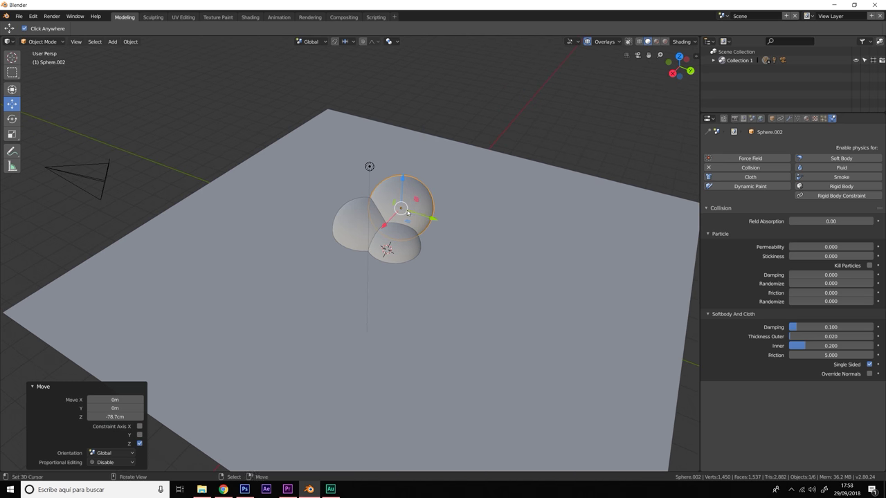
# Step: Place Sphere.002 at -15 cm on X and move it back along Y
pyautogui.moveTo(394, 224); pyautogui.dragTo(389, 226)
pyautogui.moveTo(389, 226); pyautogui.dragTo(433, 222, button='middle')
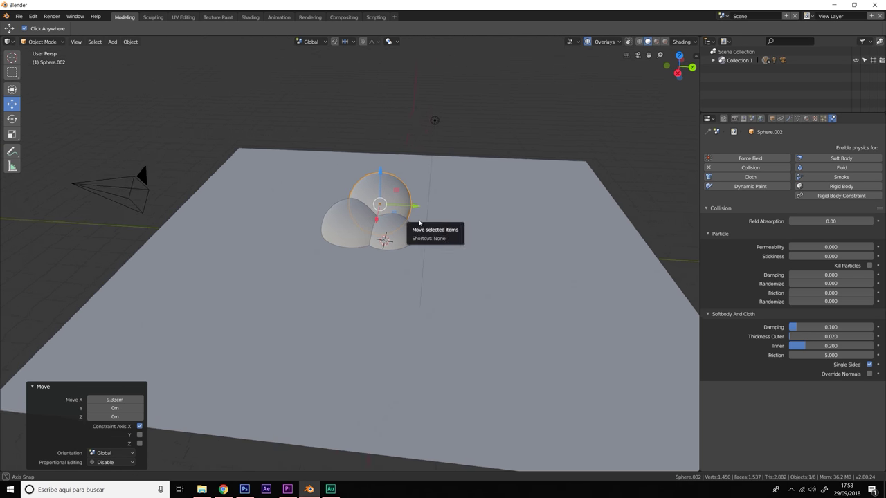
pyautogui.scroll(3, 433, 222)
pyautogui.scroll(1, 389, 132)
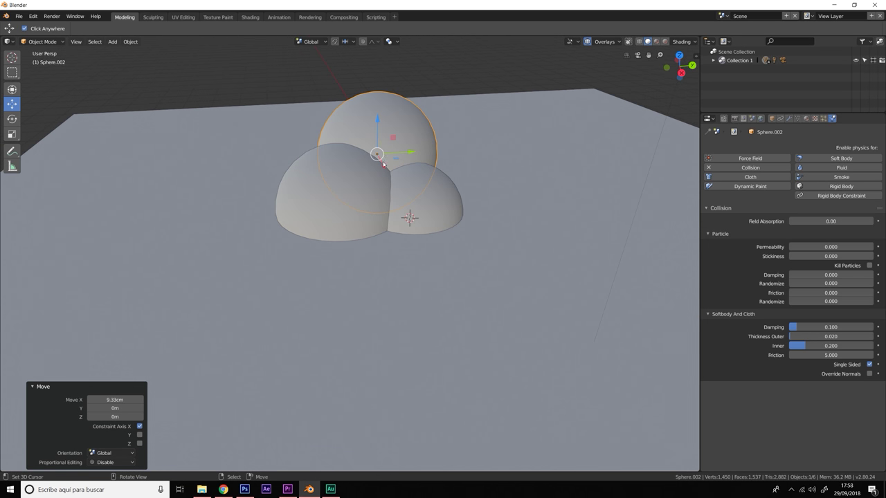
pyautogui.moveTo(384, 164); pyautogui.dragTo(388, 168)
pyautogui.moveTo(387, 170); pyautogui.dragTo(450, 182, button='middle')
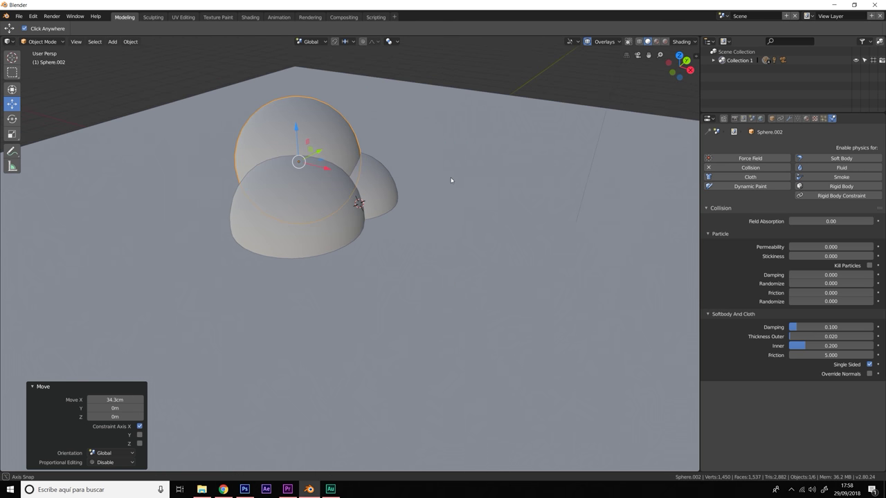
pyautogui.moveTo(313, 171); pyautogui.dragTo(290, 166)
pyautogui.moveTo(291, 166); pyautogui.dragTo(416, 216, button='middle')
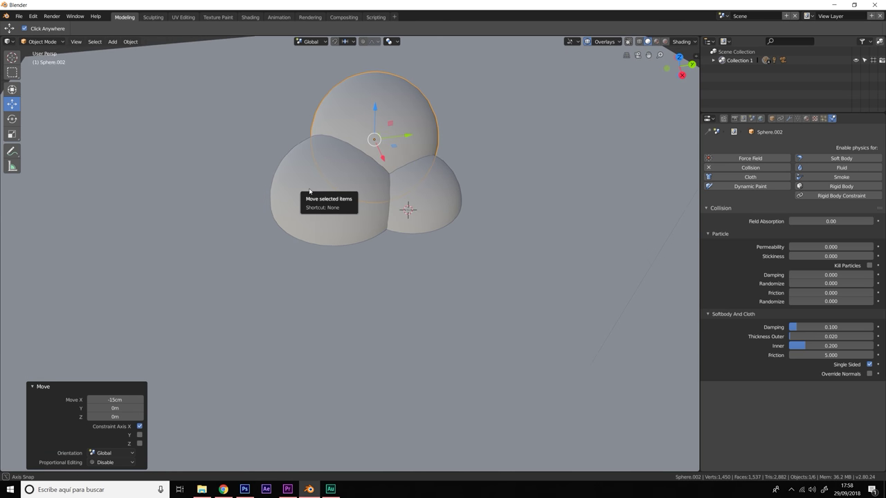
pyautogui.moveTo(426, 166); pyautogui.dragTo(415, 167)
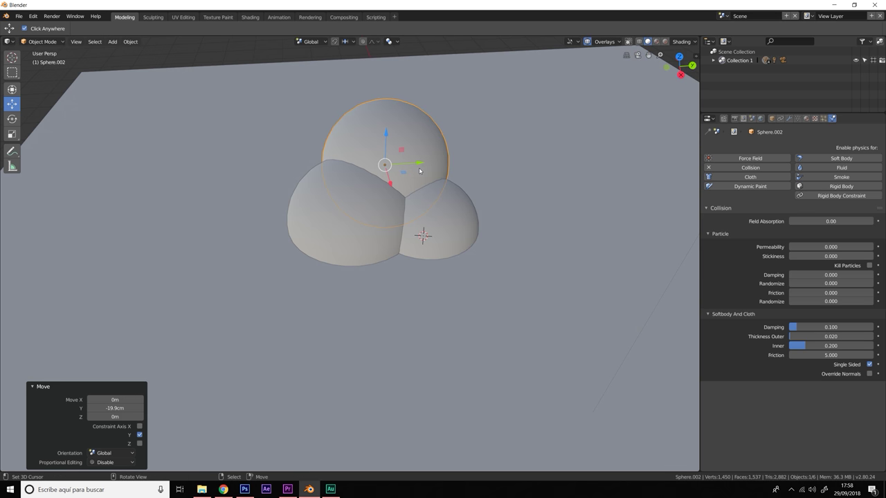
pyautogui.moveTo(420, 171)
pyautogui.mouseDown(button='middle')
pyautogui.moveTo(413, 180)
pyautogui.moveTo(427, 191)
pyautogui.moveTo(431, 181)
pyautogui.mouseUp(button='middle')
# Step: Select the ground plane and view the three-sphere cluster
pyautogui.click(498, 221)
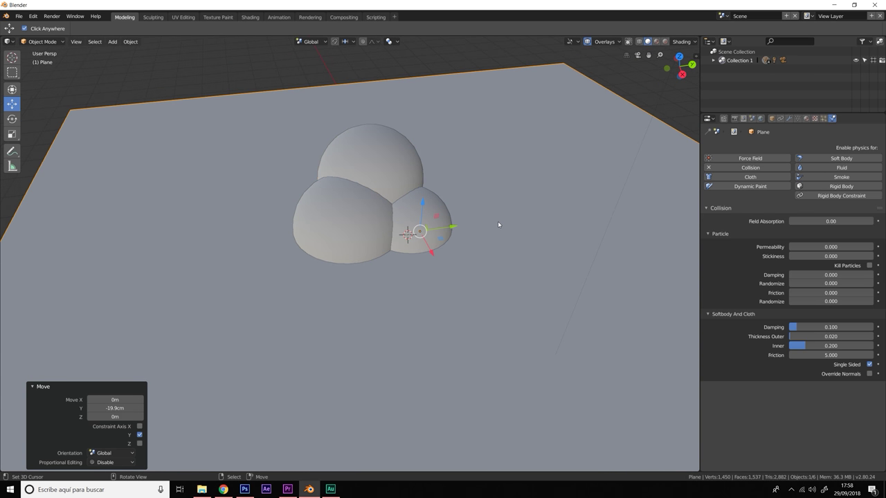
pyautogui.moveTo(447, 304)
pyautogui.mouseDown(button='middle')
pyautogui.moveTo(439, 306)
pyautogui.moveTo(403, 240)
pyautogui.mouseUp(button='middle')
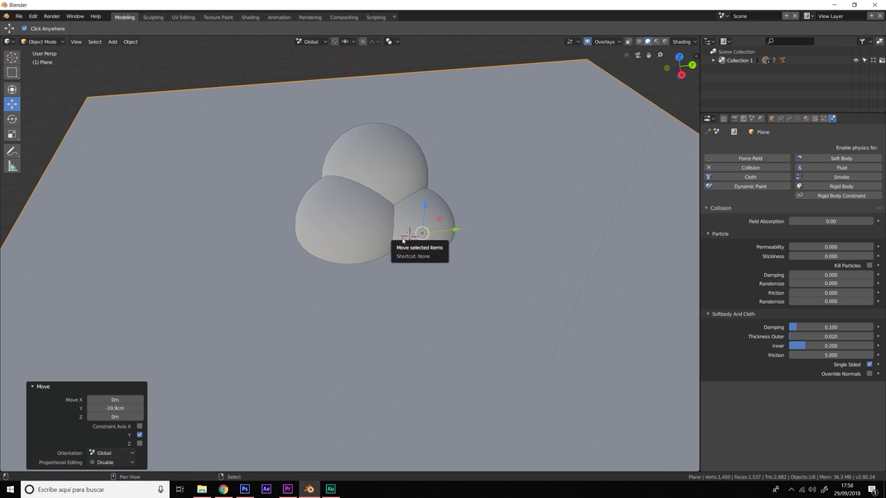
pyautogui.hotkey('shift', 'a')
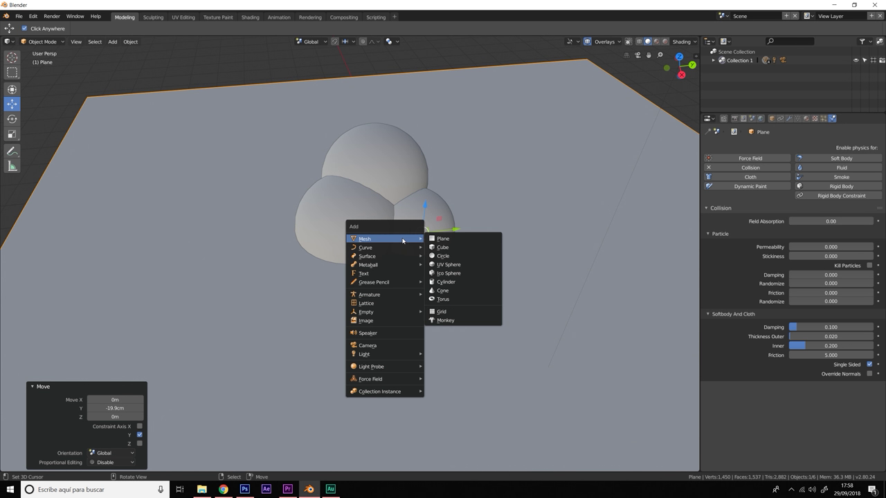
# Step: Add Plane.001, raise it 35.5 cm above the spheres, scale it 1.432 and enter Edit Mode
pyautogui.click(439, 239)
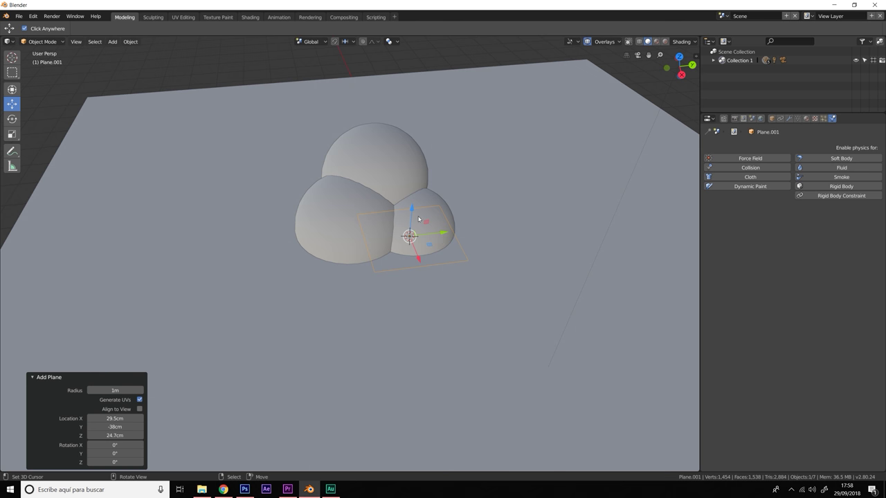
pyautogui.moveTo(418, 219); pyautogui.dragTo(447, 171)
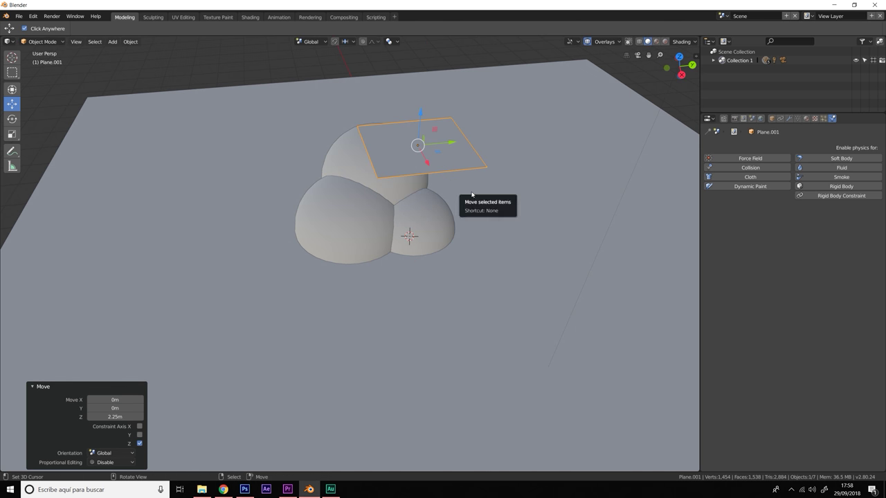
pyautogui.press('s')
pyautogui.click(514, 193)
pyautogui.moveTo(420, 112); pyautogui.dragTo(459, 126)
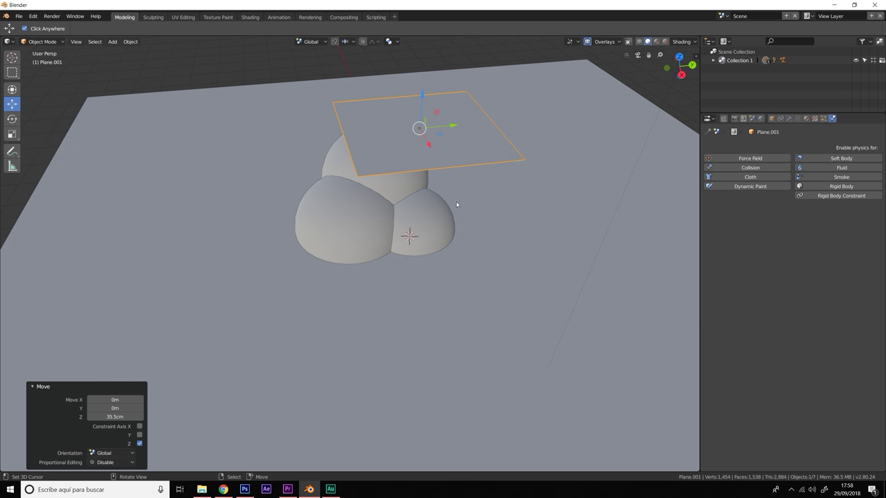
pyautogui.moveTo(457, 204); pyautogui.dragTo(452, 203, button='middle')
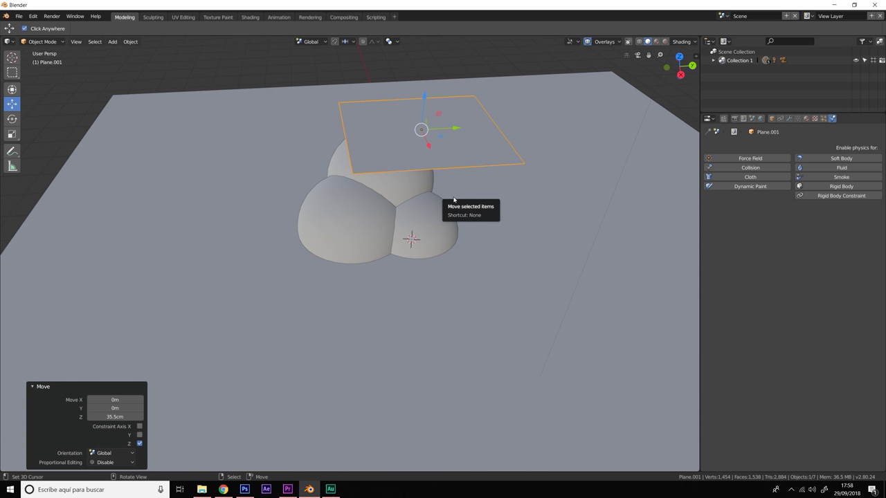
pyautogui.click(46, 42)
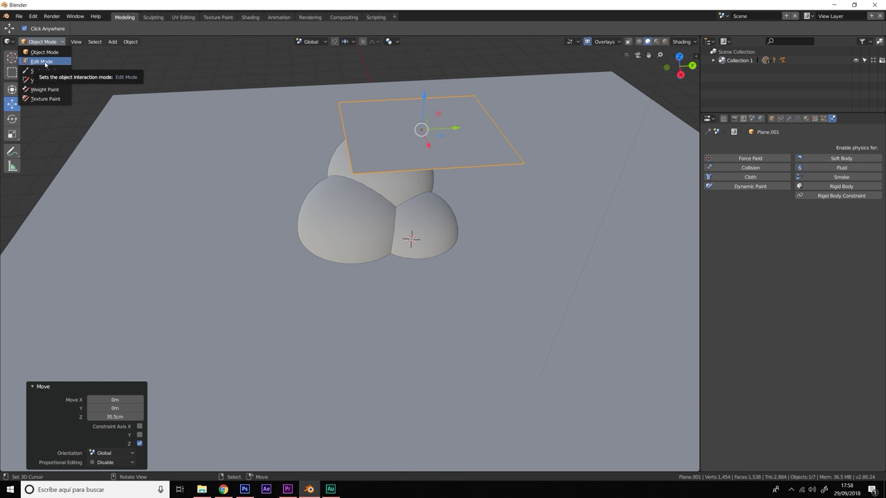
pyautogui.click(46, 64)
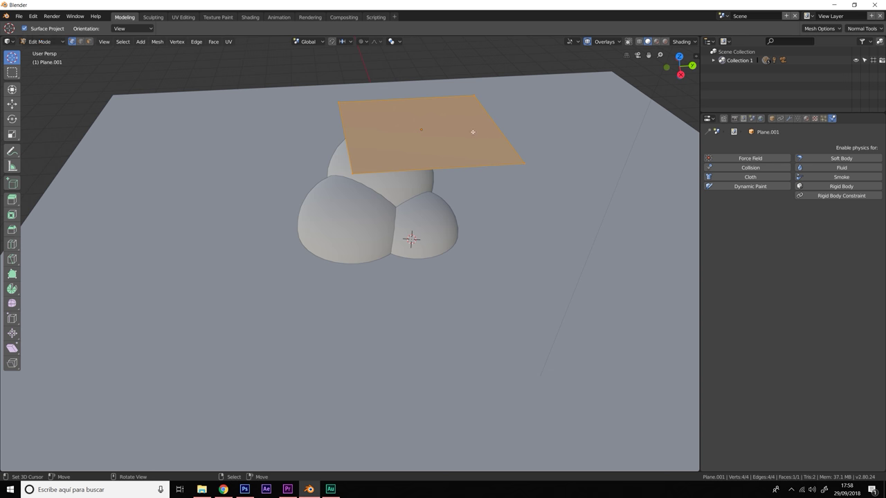
# Step: Subdivide the plane mesh three times into an 8×8 grid
pyautogui.scroll(2, 441, 169)
pyautogui.scroll(-2, 451, 184)
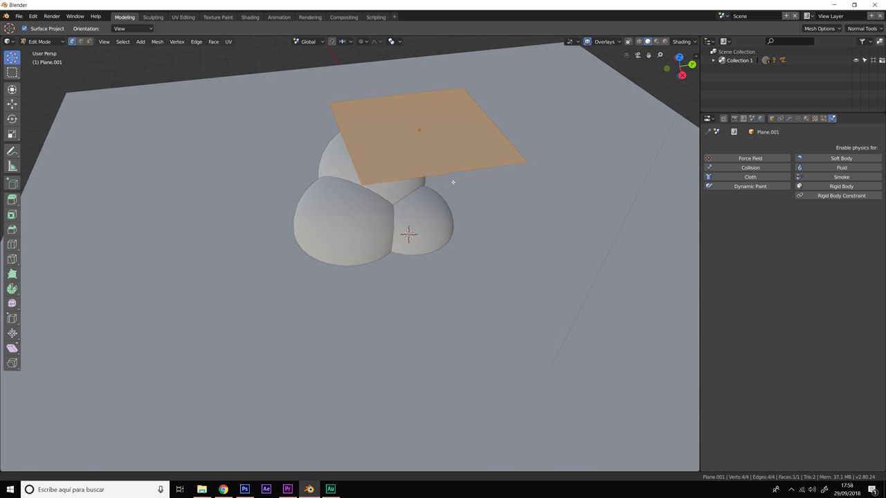
pyautogui.scroll(2, 451, 184)
pyautogui.scroll(4, 469, 222)
pyautogui.scroll(-1, 534, 215)
pyautogui.scroll(-1, 488, 246)
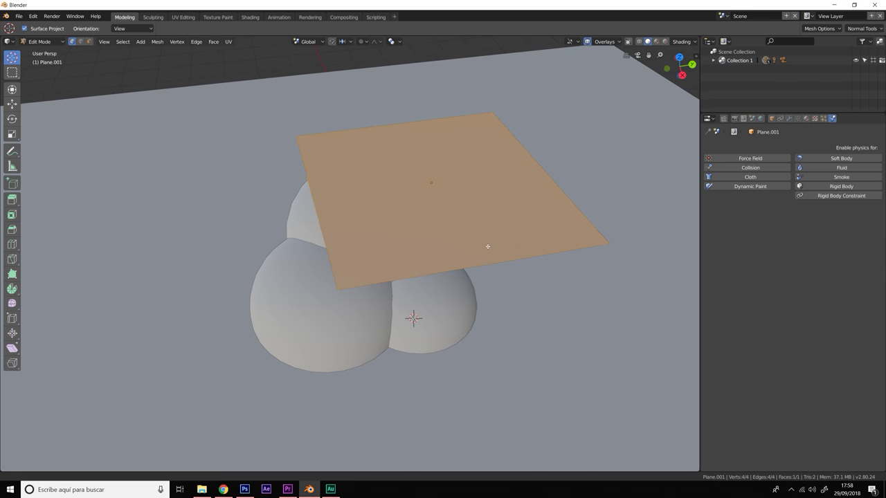
pyautogui.moveTo(451, 227); pyautogui.dragTo(360, 171, button='middle')
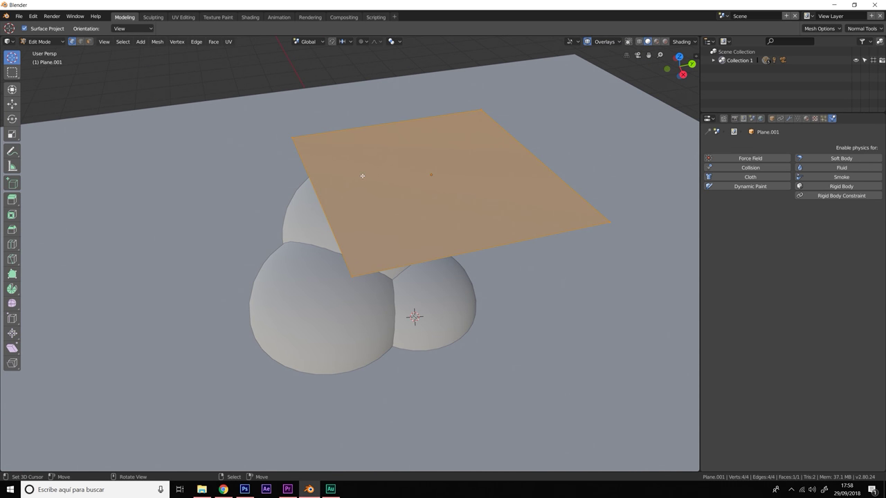
pyautogui.rightClick(362, 175)
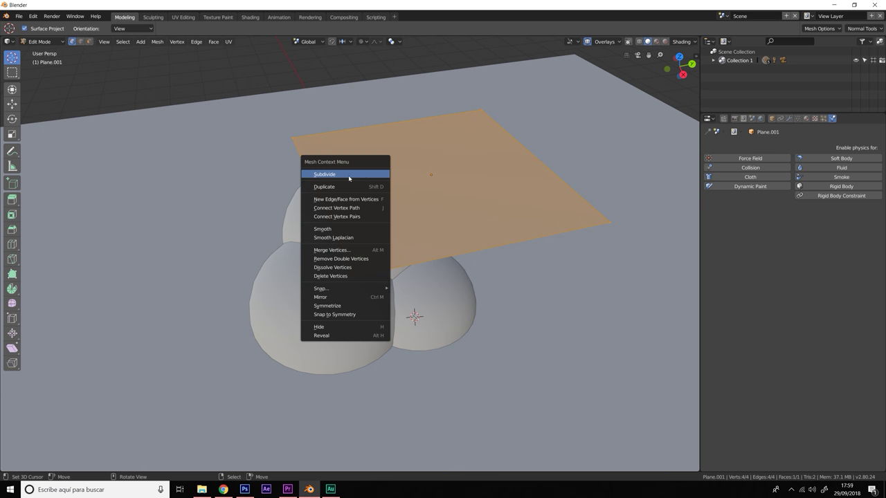
pyautogui.click(349, 177)
pyautogui.rightClick(349, 177)
pyautogui.click(349, 177)
pyautogui.rightClick(349, 178)
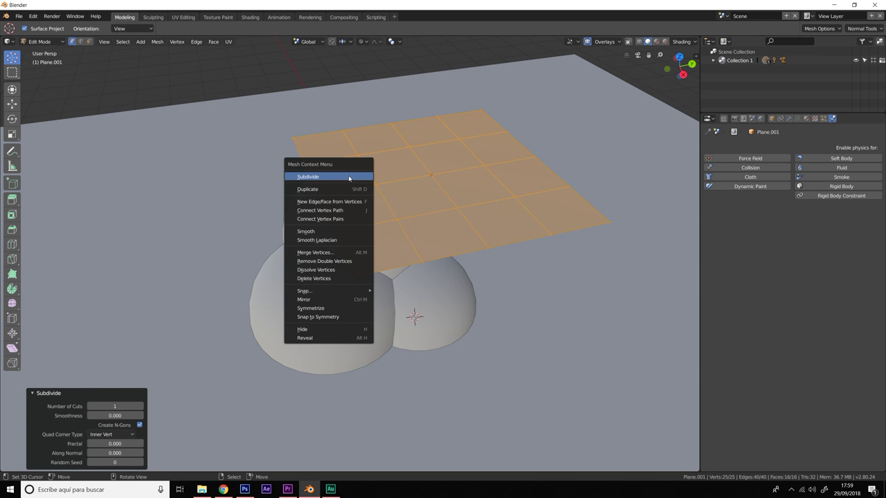
pyautogui.click(349, 177)
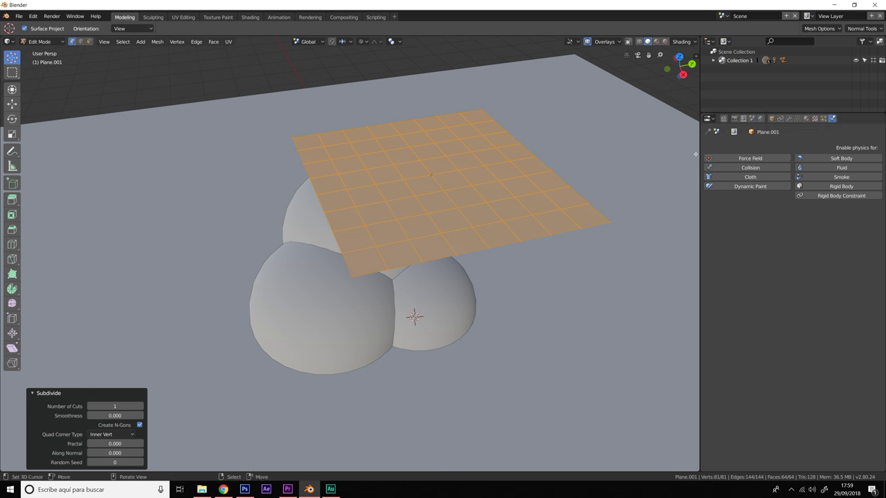
# Step: Subdivide once more into a 16×16 grid of 256 faces
pyautogui.moveTo(425, 205)
pyautogui.mouseDown(button='middle')
pyautogui.moveTo(415, 209)
pyautogui.moveTo(439, 220)
pyautogui.mouseUp(button='middle')
pyautogui.rightClick(416, 209)
pyautogui.click(415, 208)
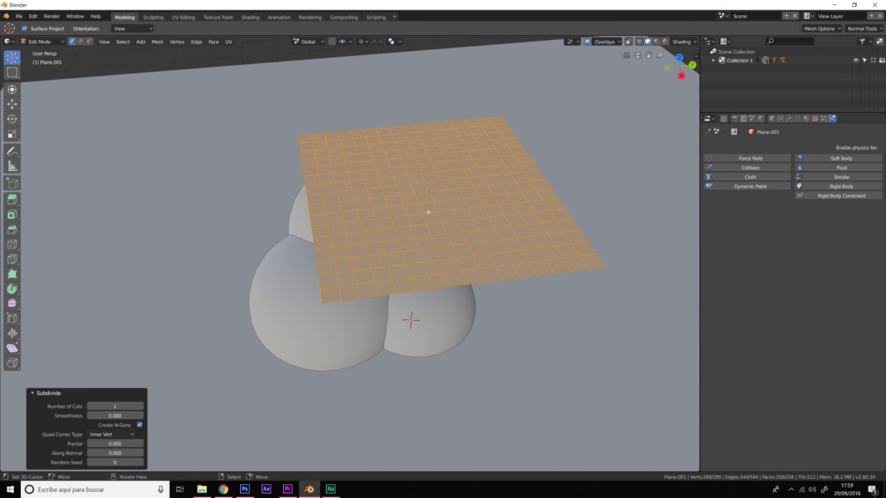
pyautogui.click(40, 42)
# Step: Back in Object Mode, enlarge Plane.001 and shift it -8.03 cm on X
pyautogui.click(45, 54)
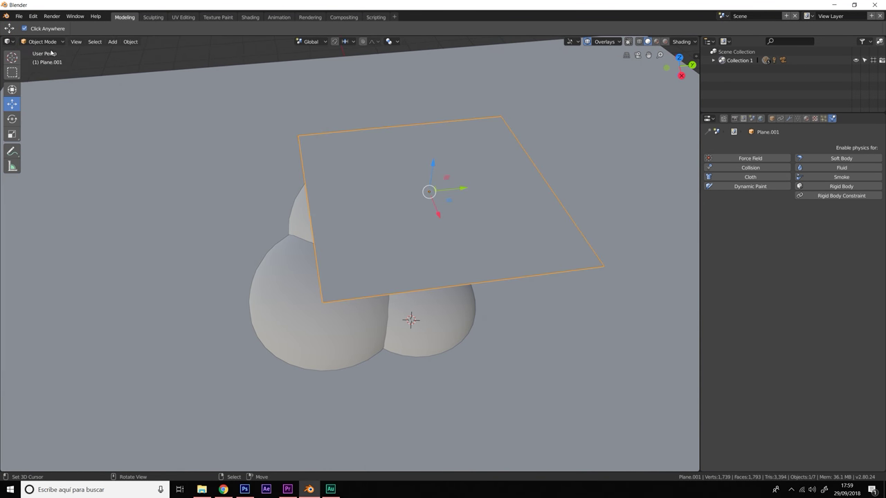
pyautogui.press('s')
pyautogui.click(494, 199)
pyautogui.moveTo(504, 196)
pyautogui.mouseDown(button='middle')
pyautogui.moveTo(562, 197)
pyautogui.moveTo(555, 192)
pyautogui.mouseUp(button='middle')
pyautogui.moveTo(434, 136); pyautogui.dragTo(419, 137)
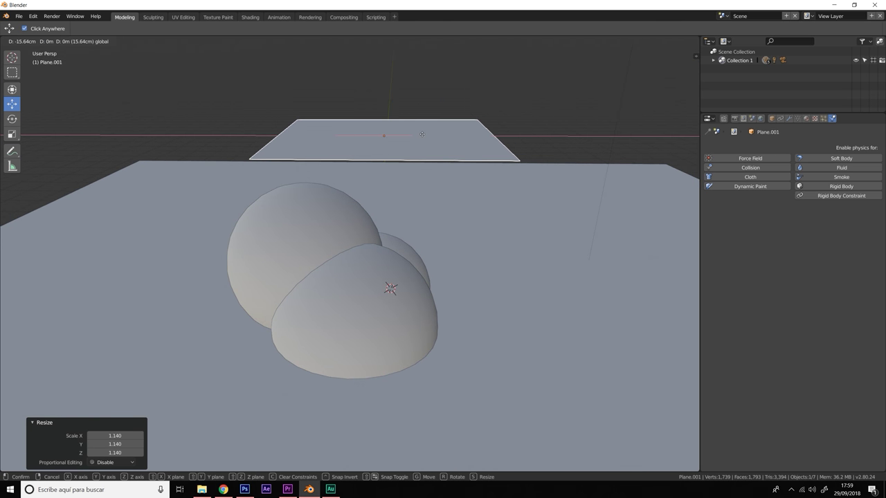
pyautogui.moveTo(418, 137)
pyautogui.mouseDown(button='middle')
pyautogui.moveTo(376, 166)
pyautogui.moveTo(441, 164)
pyautogui.mouseUp(button='middle')
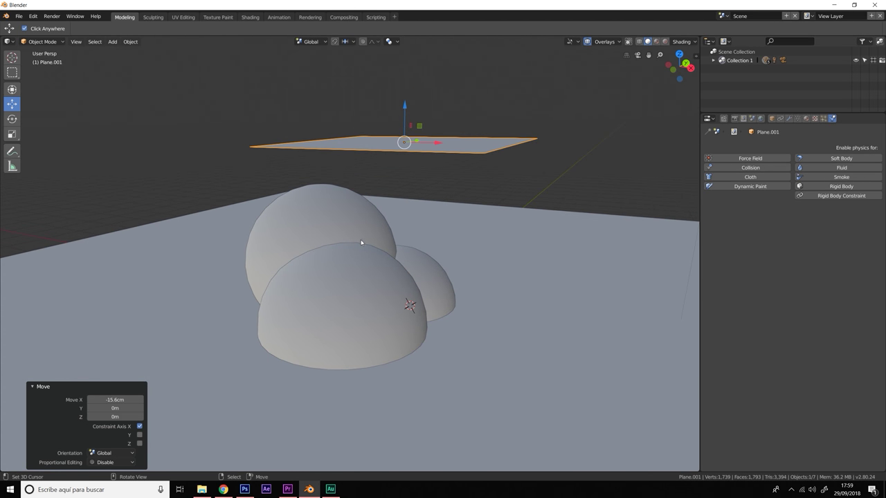
# Step: From a side-on view, give Plane.001 Cloth physics and preview the drop
pyautogui.moveTo(558, 309)
pyautogui.mouseDown(button='middle')
pyautogui.moveTo(515, 293)
pyautogui.moveTo(475, 259)
pyautogui.moveTo(528, 259)
pyautogui.moveTo(458, 255)
pyautogui.mouseUp(button='middle')
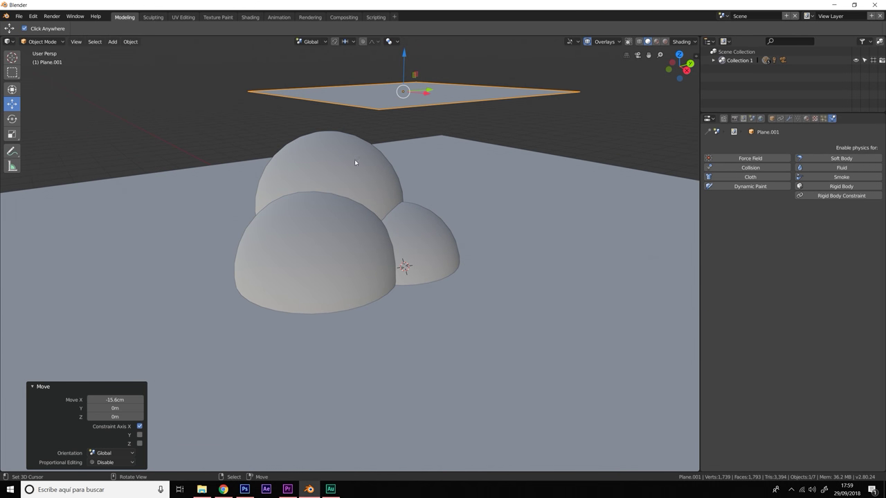
pyautogui.moveTo(355, 163)
pyautogui.mouseDown(button='middle')
pyautogui.moveTo(499, 194)
pyautogui.moveTo(510, 188)
pyautogui.moveTo(471, 127)
pyautogui.moveTo(427, 193)
pyautogui.moveTo(382, 207)
pyautogui.moveTo(467, 228)
pyautogui.moveTo(660, 175)
pyautogui.mouseUp(button='middle')
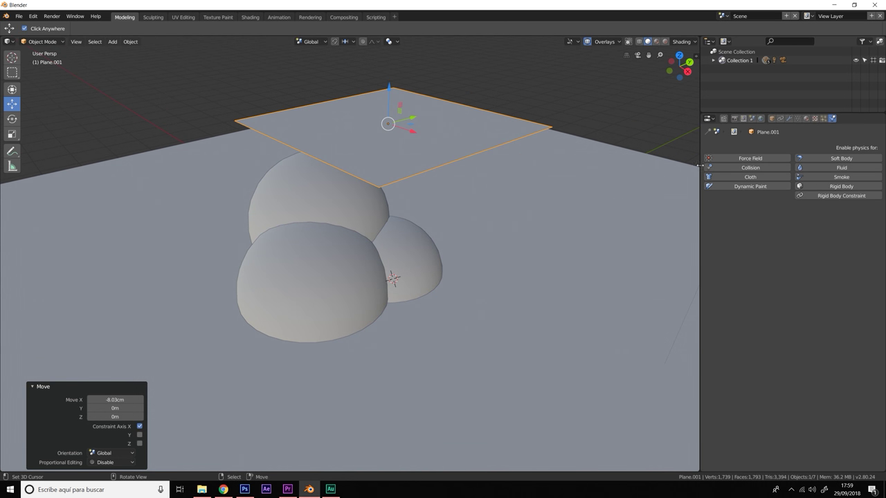
pyautogui.click(744, 179)
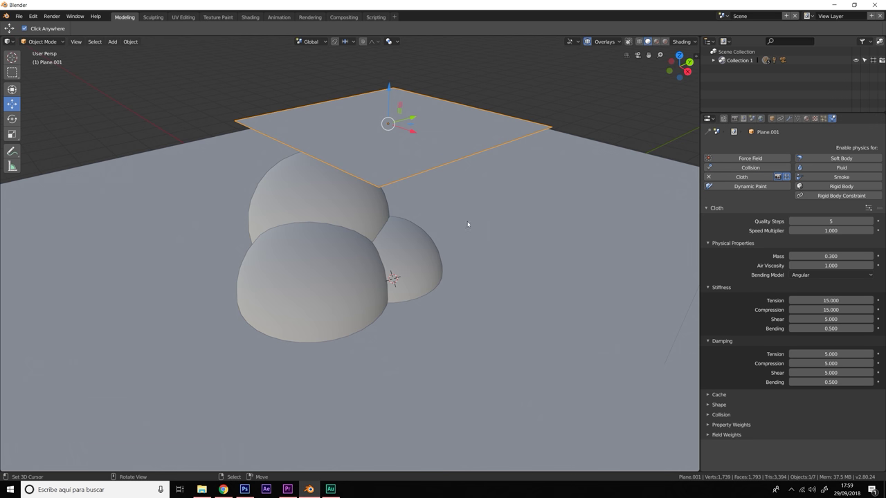
pyautogui.hotkey('alt', 'a')
pyautogui.press('Escape')
# Step: Switch to the Animation workspace and widen the 3D view above the timeline
pyautogui.click(273, 18)
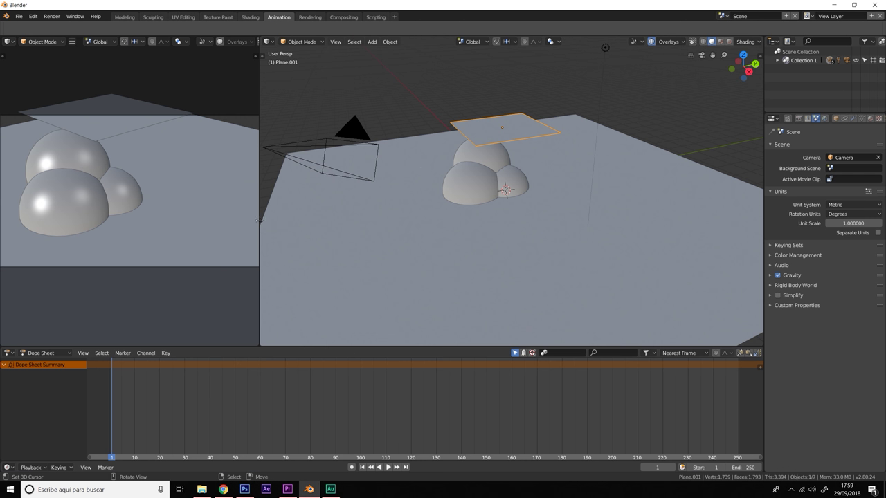
pyautogui.moveTo(260, 221); pyautogui.dragTo(11, 221)
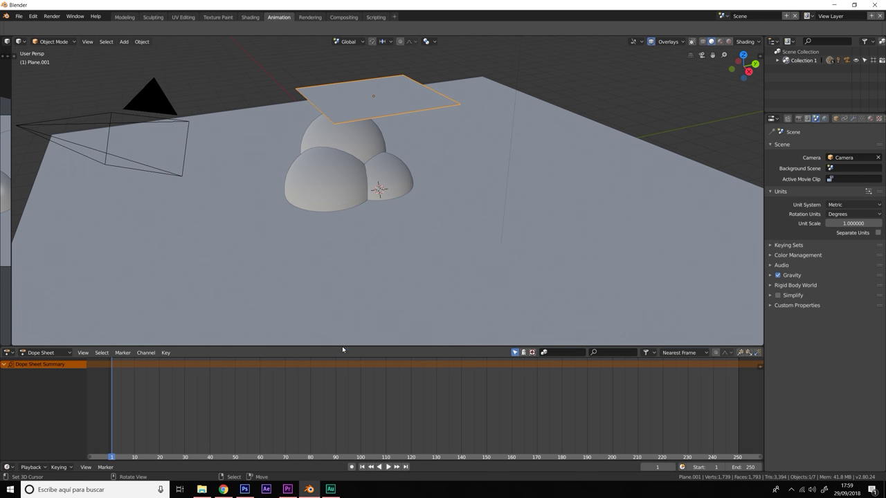
pyautogui.moveTo(347, 347); pyautogui.dragTo(353, 380)
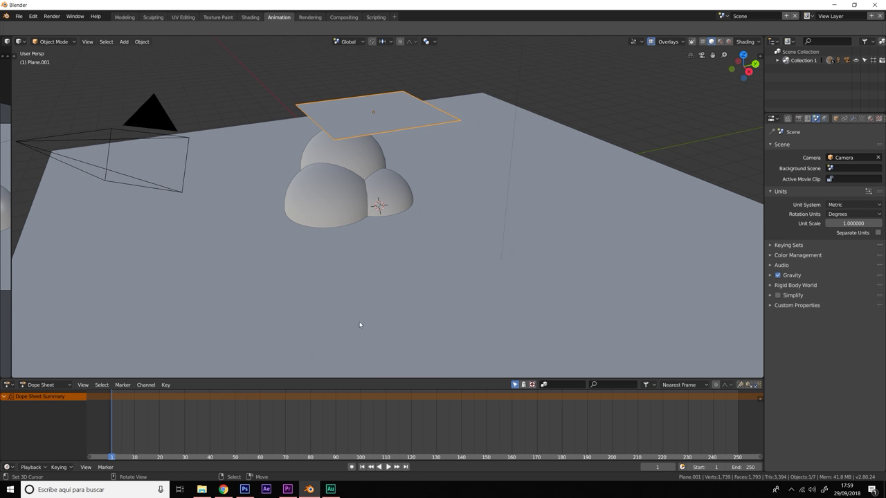
pyautogui.scroll(3, 374, 291)
pyautogui.scroll(-2, 390, 258)
pyautogui.moveTo(391, 254)
pyautogui.mouseDown(button='middle')
pyautogui.moveTo(410, 291)
pyautogui.moveTo(402, 311)
pyautogui.mouseUp(button='middle')
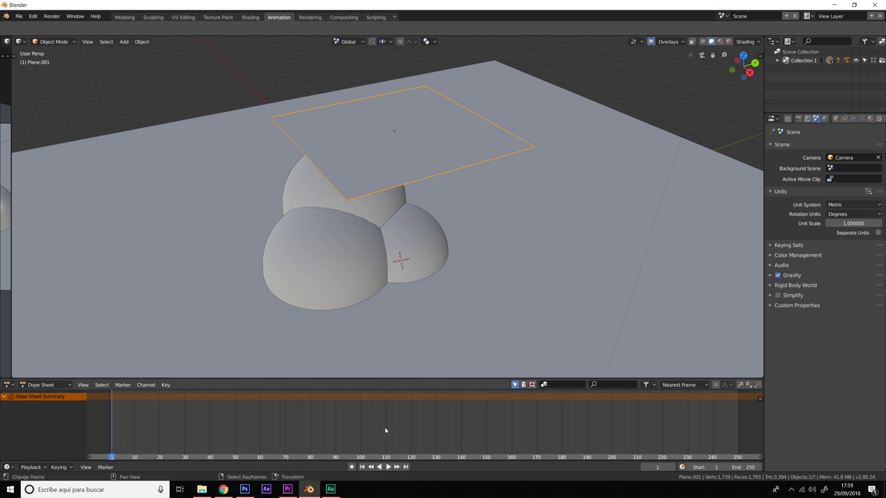
# Step: Play the cloth drop several times while orbiting, then rewind to frame 1
pyautogui.click(388, 467)
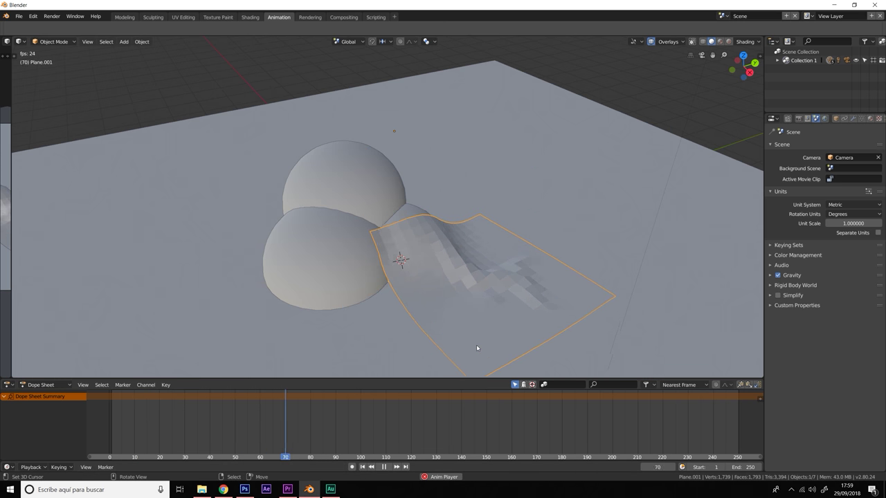
pyautogui.moveTo(479, 338); pyautogui.dragTo(544, 321, button='middle')
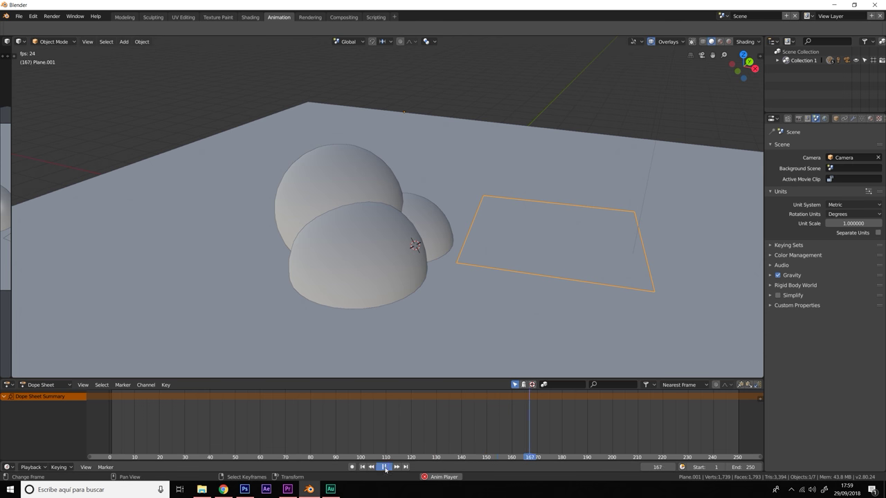
pyautogui.click(363, 467)
pyautogui.click(388, 467)
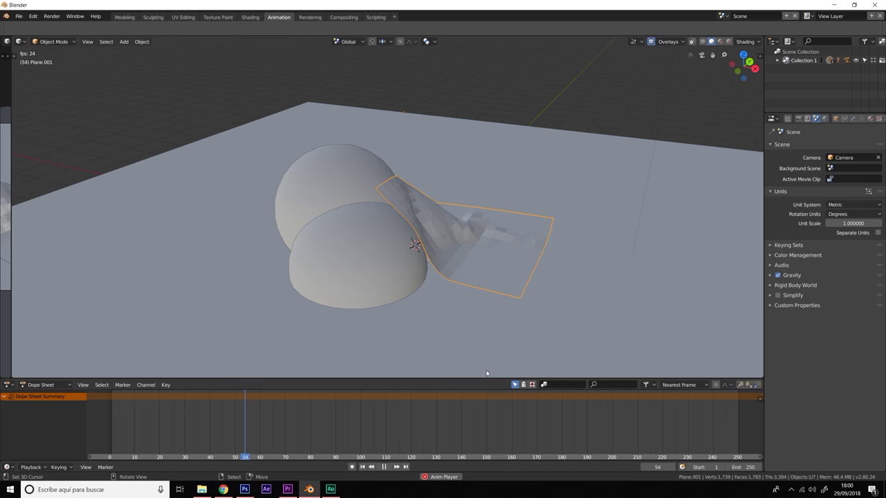
pyautogui.moveTo(487, 371)
pyautogui.mouseDown(button='middle')
pyautogui.moveTo(381, 368)
pyautogui.moveTo(398, 344)
pyautogui.moveTo(438, 338)
pyautogui.mouseUp(button='middle')
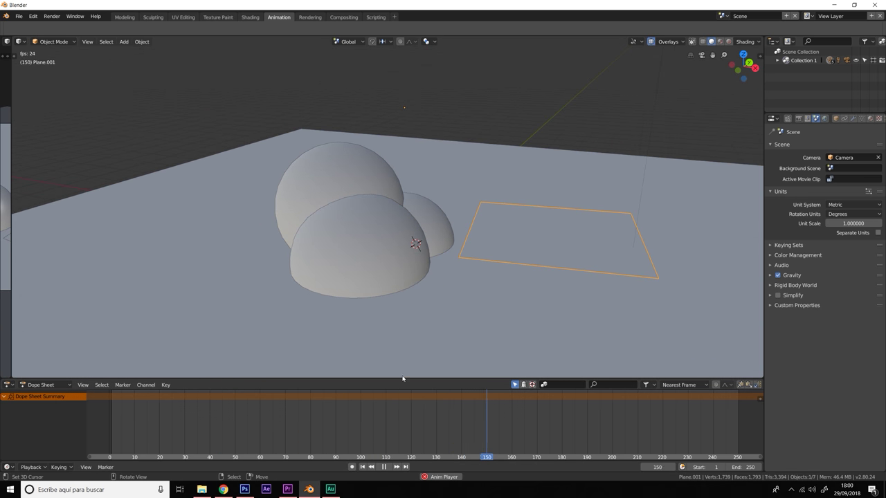
pyautogui.click(385, 467)
pyautogui.click(362, 467)
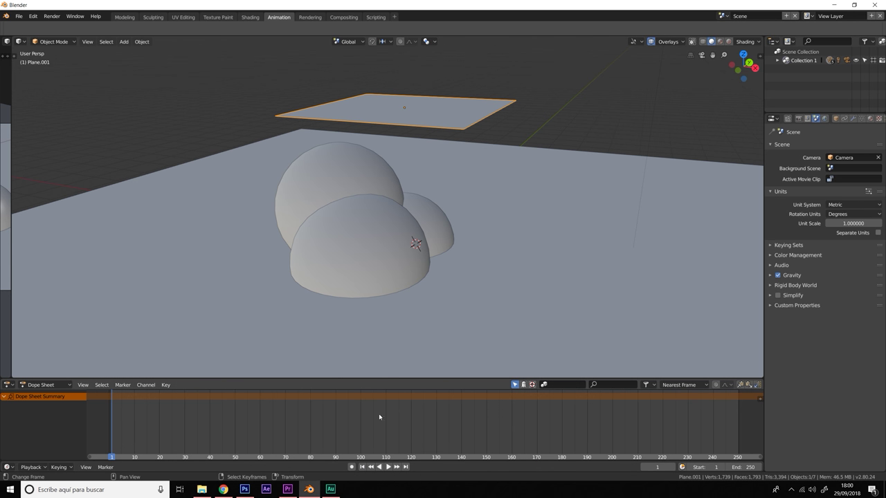
pyautogui.click(385, 468)
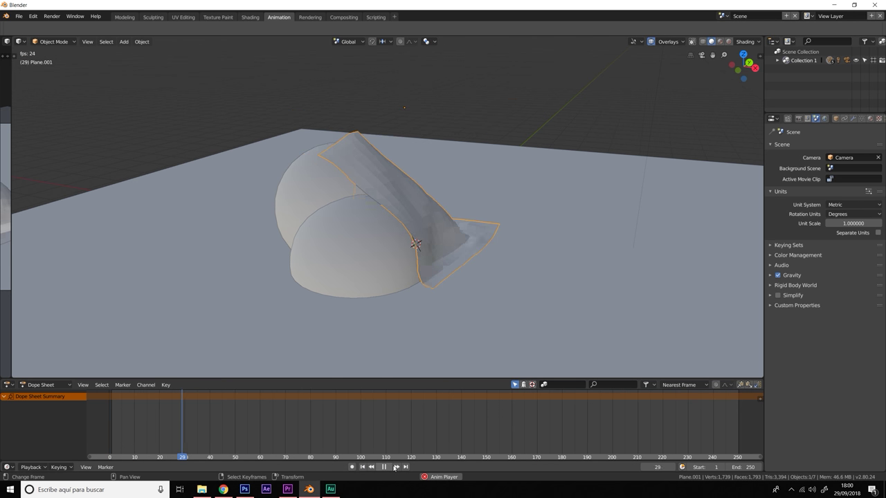
pyautogui.click(382, 467)
pyautogui.click(362, 468)
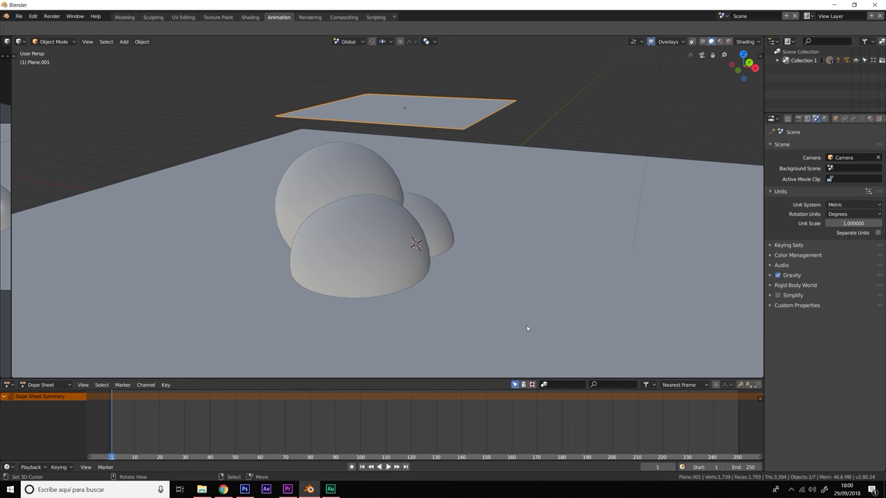
pyautogui.moveTo(528, 326); pyautogui.dragTo(482, 344, button='middle')
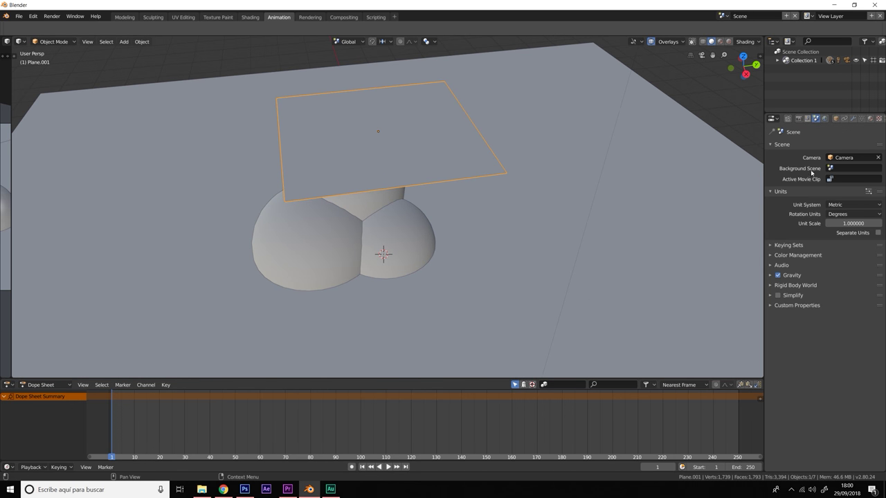
# Step: Remove and re-add Cloth physics on Plane.001 in the Physics tab
pyautogui.moveTo(766, 148); pyautogui.dragTo(678, 148)
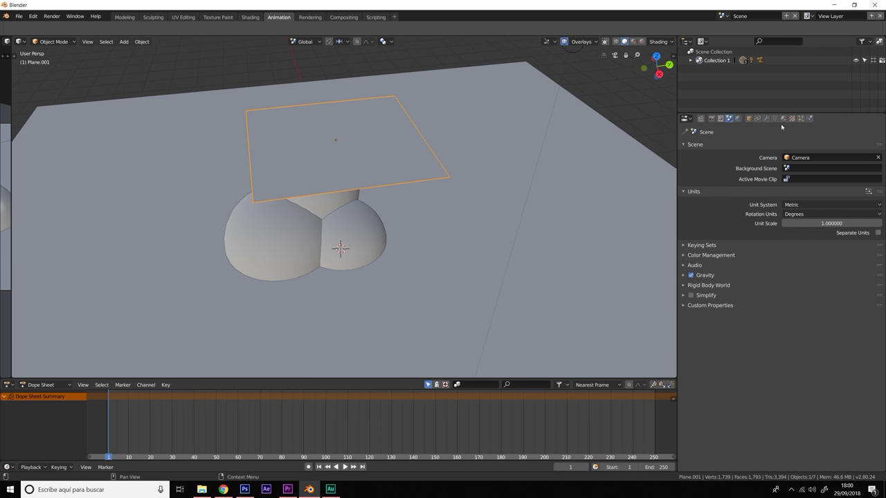
pyautogui.click(810, 118)
pyautogui.click(737, 177)
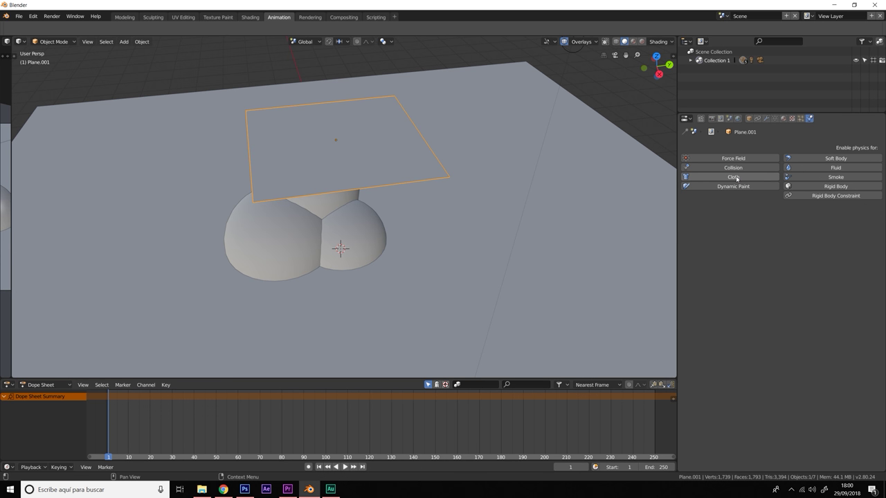
pyautogui.click(737, 178)
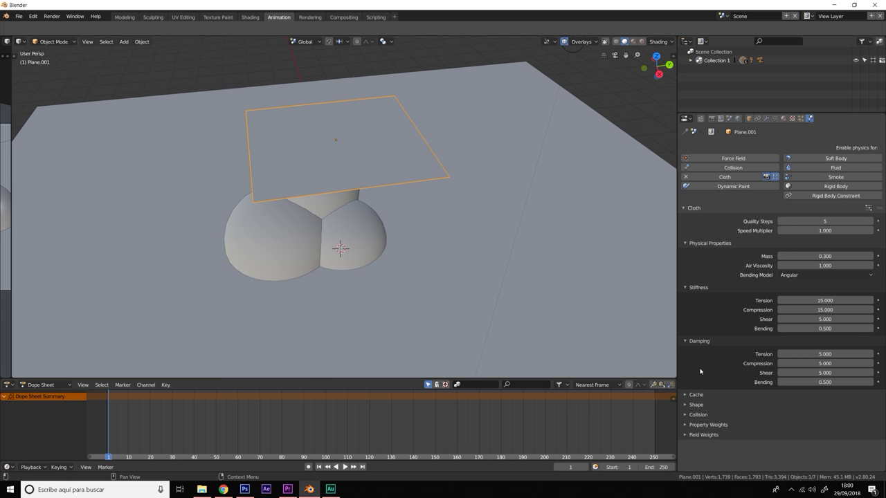
# Step: Expand the Cache and Collision panels and enable Self Collision
pyautogui.click(687, 394)
pyautogui.scroll(-2, 832, 360)
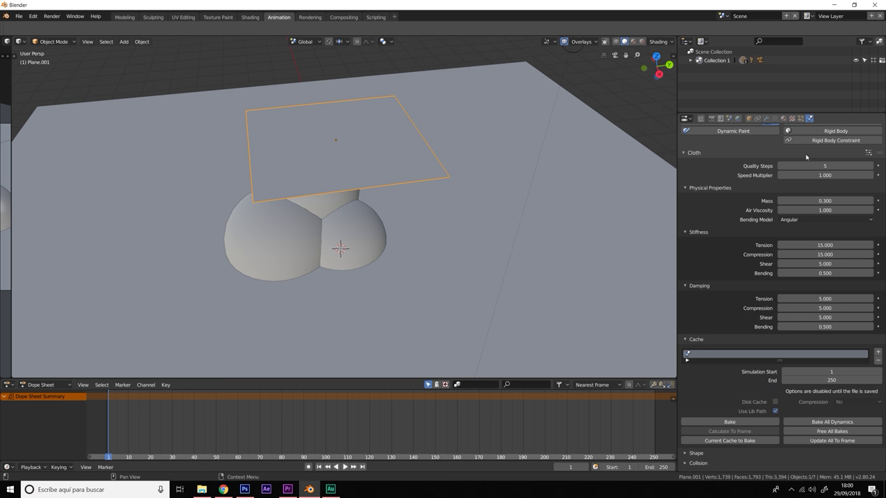
pyautogui.scroll(2, 780, 201)
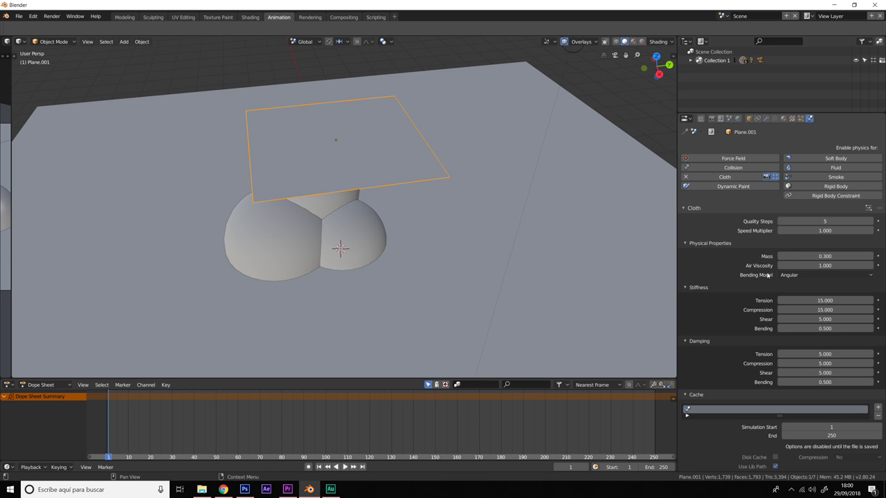
pyautogui.scroll(-1, 714, 346)
pyautogui.scroll(-1, 716, 361)
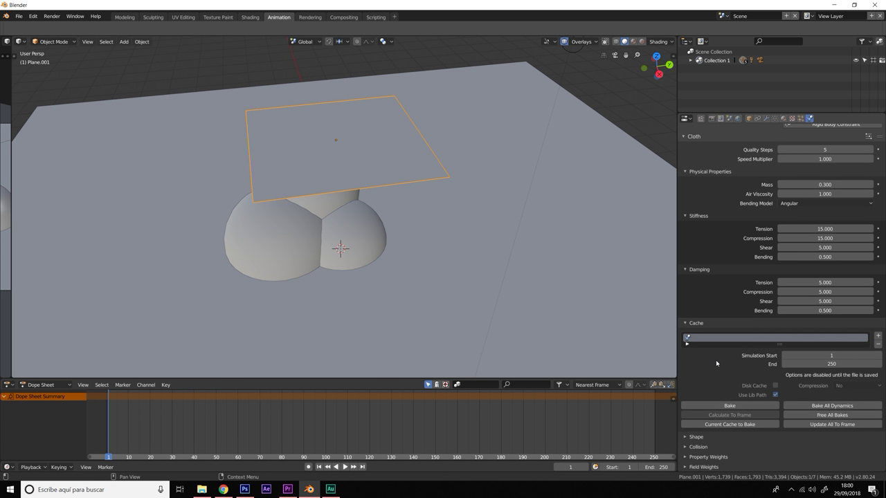
pyautogui.click(684, 447)
pyautogui.scroll(-2, 713, 429)
pyautogui.scroll(-1, 734, 415)
pyautogui.scroll(-1, 745, 402)
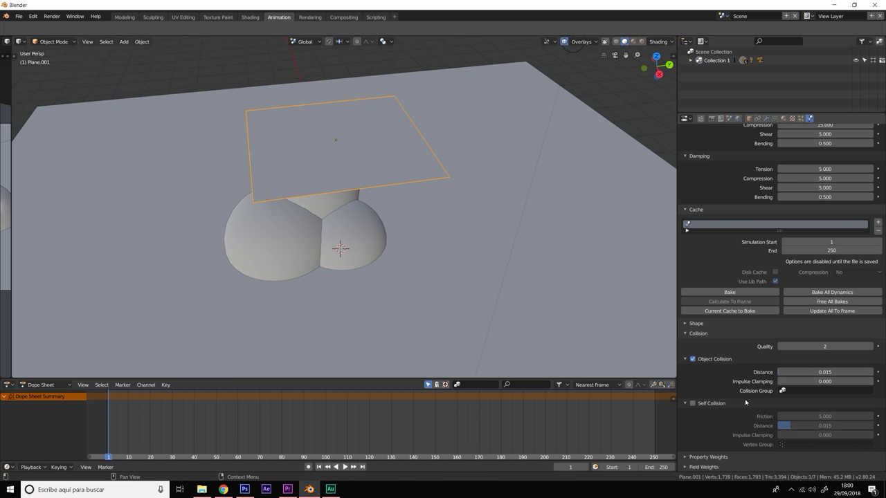
pyautogui.click(694, 404)
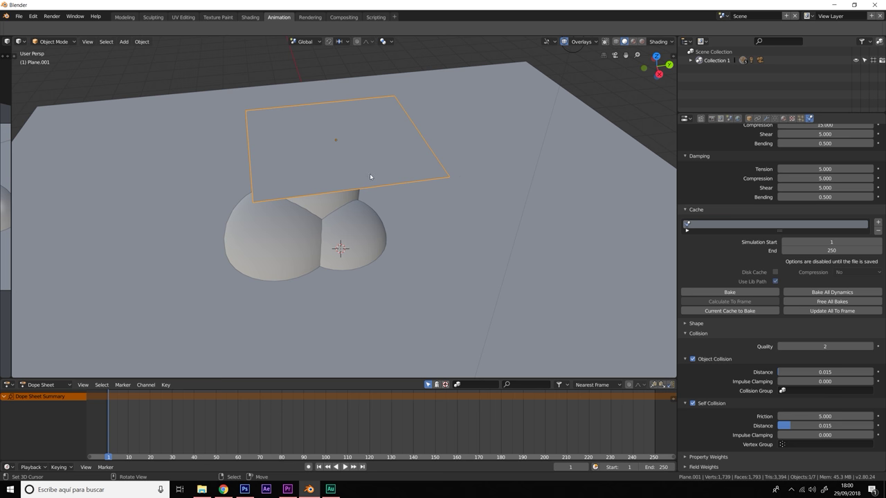
# Step: Remove the cloth physics from Plane.001
pyautogui.click(329, 153)
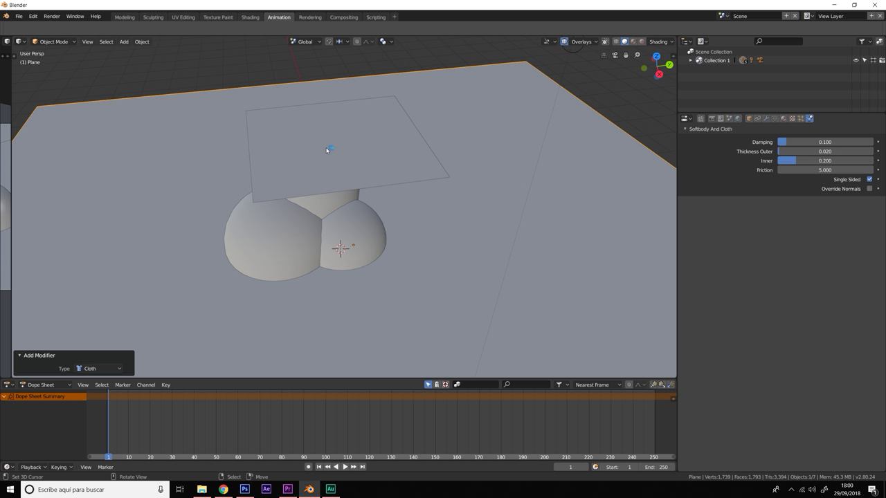
pyautogui.click(375, 131)
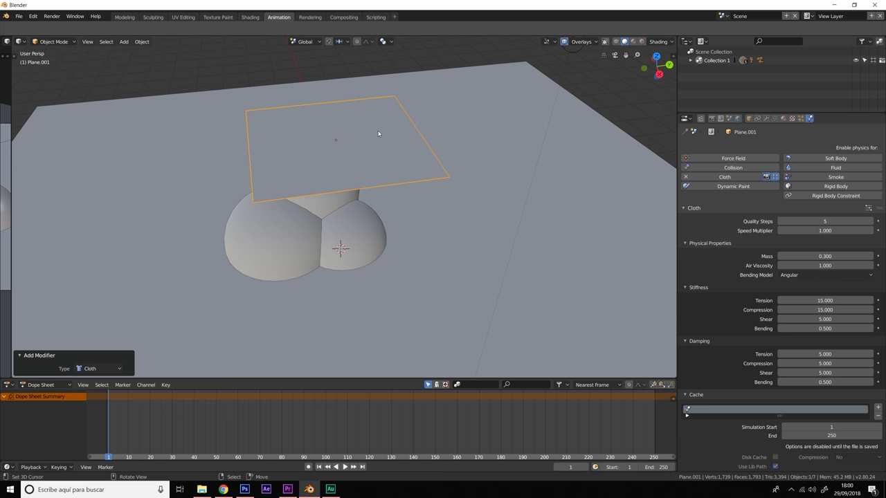
pyautogui.click(688, 179)
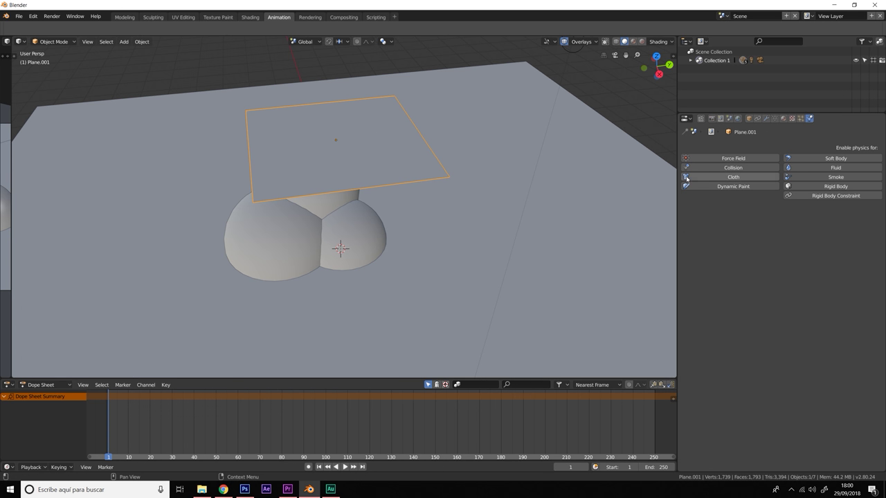
pyautogui.click(373, 148)
pyautogui.click(373, 148)
# Step: Subdivide the plane's mesh in Edit Mode into a 64×64 grid, then return to Object Mode
pyautogui.click(50, 41)
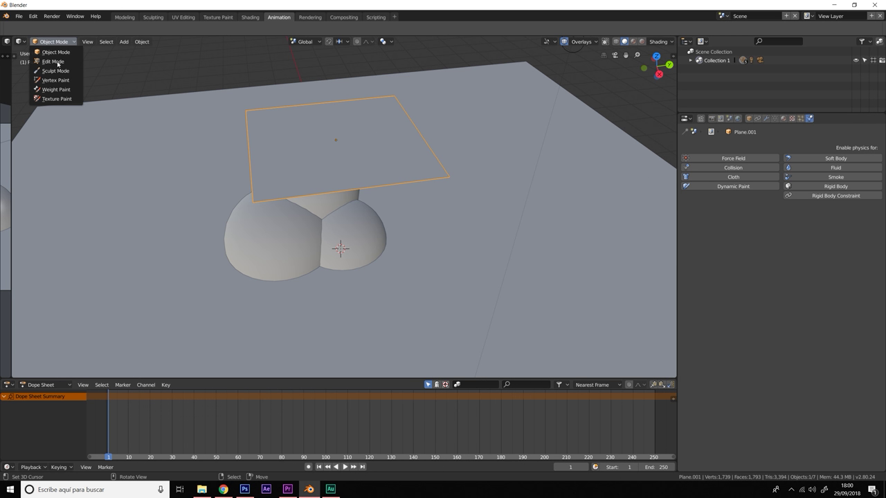
pyautogui.click(56, 62)
pyautogui.rightClick(356, 149)
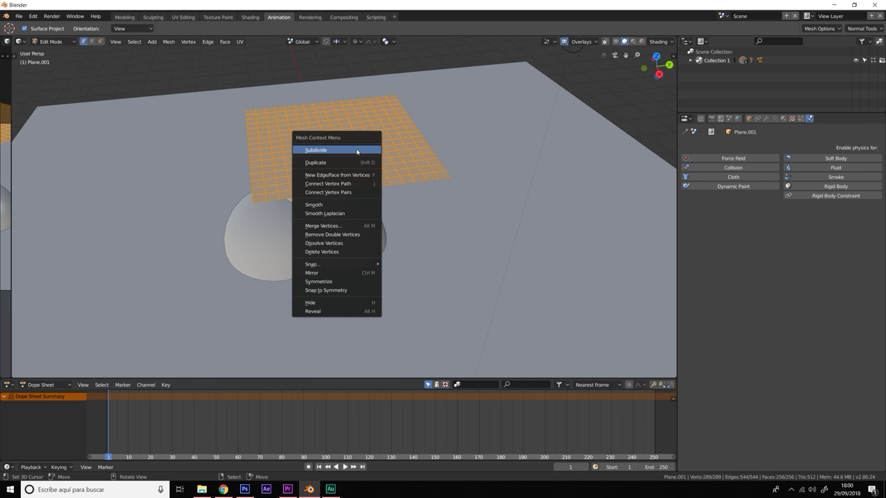
pyautogui.click(357, 151)
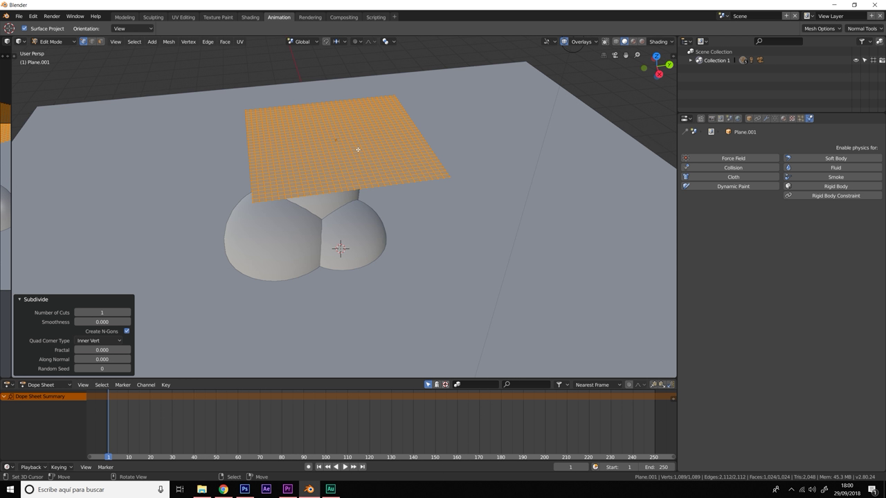
pyautogui.click(51, 43)
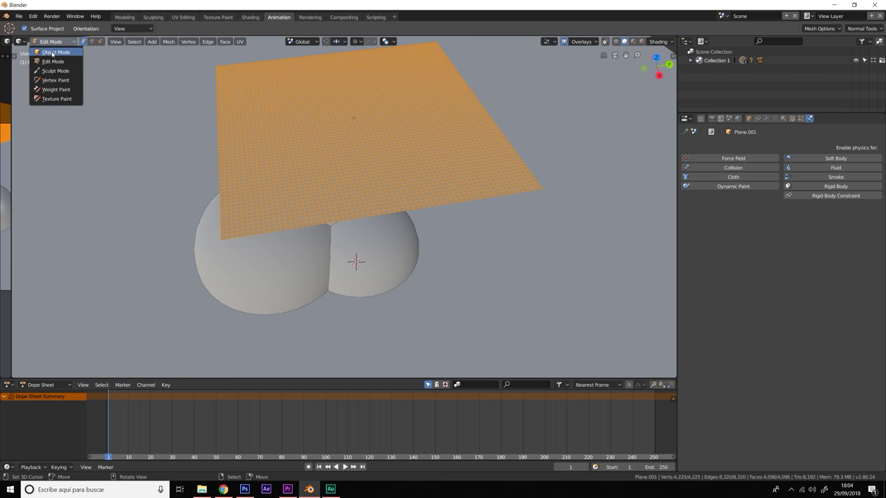
pyautogui.click(52, 53)
pyautogui.moveTo(565, 191)
pyautogui.mouseDown(button='middle')
pyautogui.moveTo(566, 247)
pyautogui.moveTo(607, 212)
pyautogui.mouseUp(button='middle')
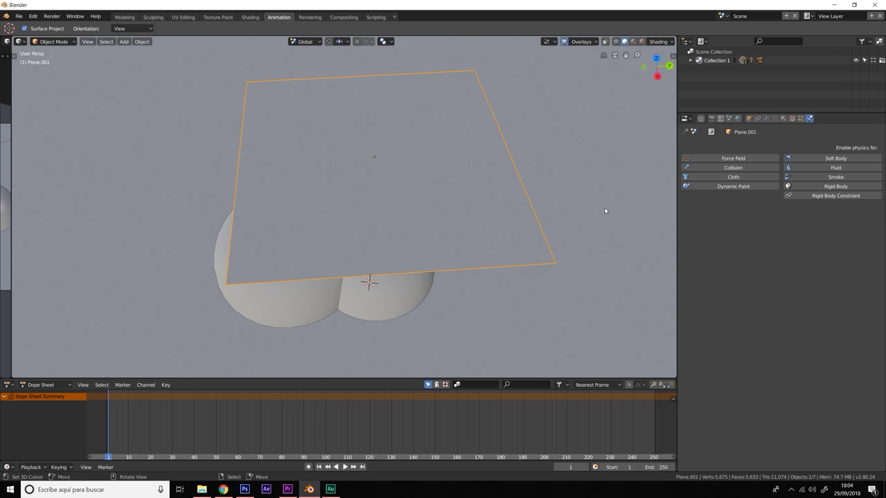
# Step: Add Cloth physics to Plane.001 with Self Collision enabled
pyautogui.click(706, 177)
pyautogui.scroll(-5, 768, 280)
pyautogui.scroll(-2, 727, 312)
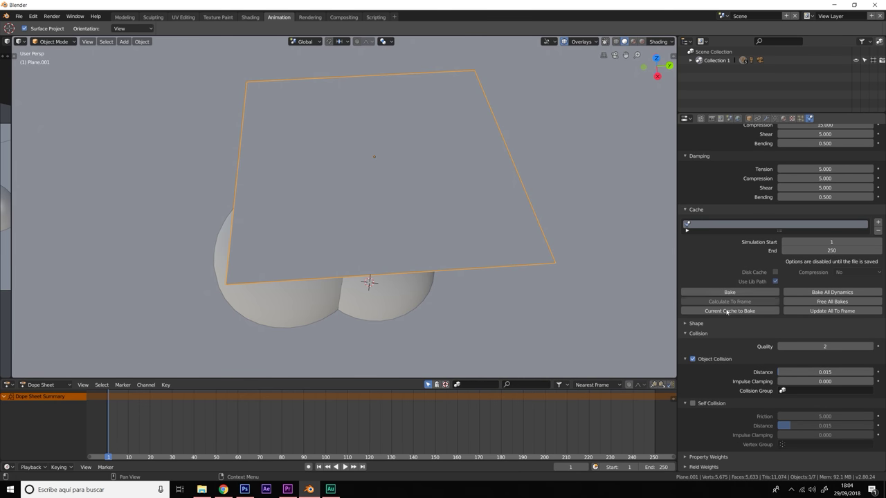
pyautogui.click(692, 402)
pyautogui.scroll(2, 801, 174)
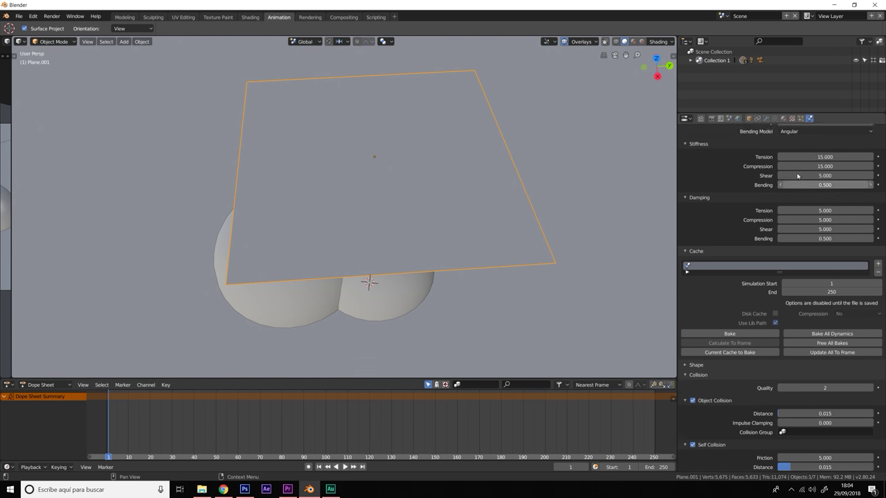
pyautogui.scroll(3, 825, 161)
pyautogui.scroll(2, 817, 190)
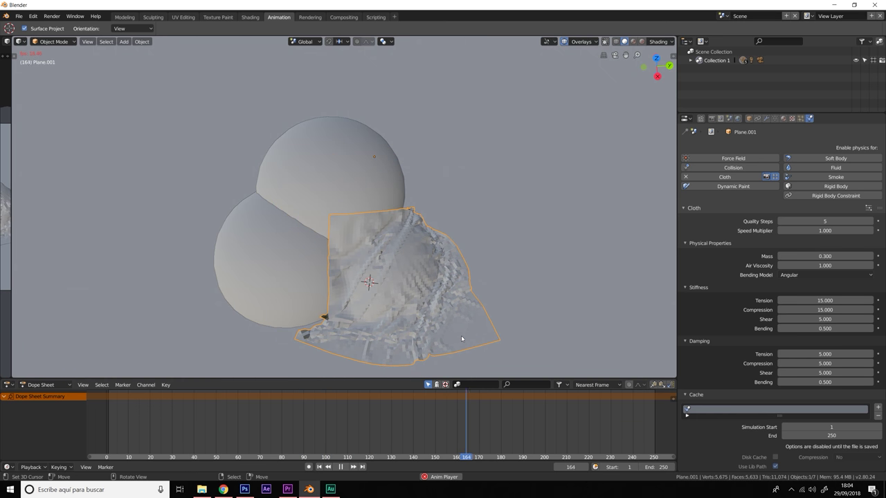
# Step: Stop the simulation at frame 188 and inspect the cloth draped over the domes
pyautogui.click(341, 467)
pyautogui.moveTo(388, 297)
pyautogui.mouseDown(button='middle')
pyautogui.moveTo(451, 296)
pyautogui.moveTo(396, 211)
pyautogui.mouseUp(button='middle')
pyautogui.scroll(3, 452, 295)
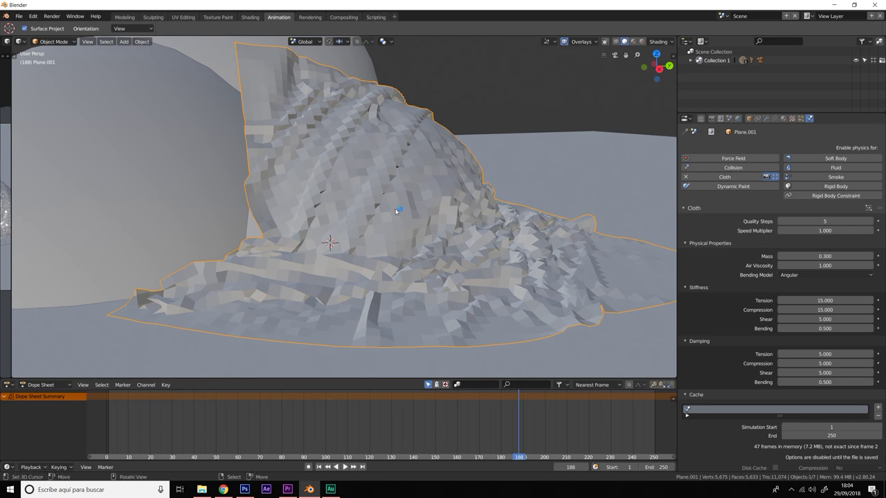
pyautogui.hotkey('ctrl', 'z')
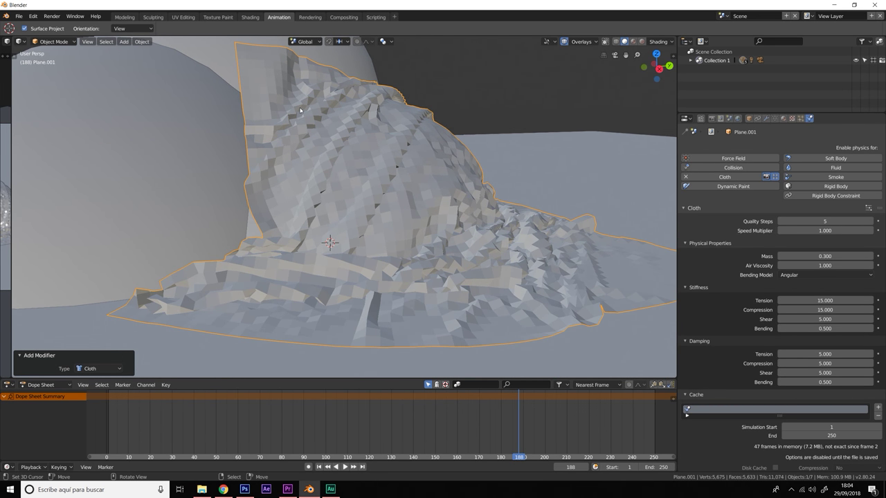
pyautogui.click(146, 43)
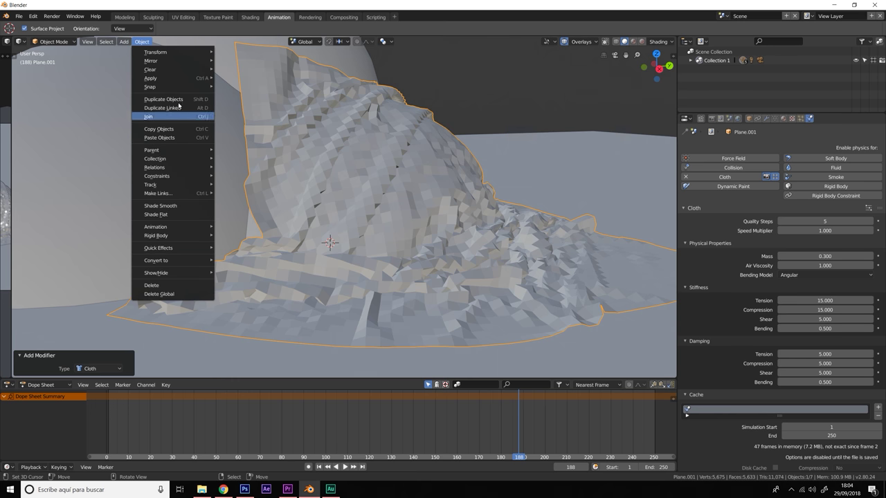
# Step: Apply Shade Smooth to the draped cloth and orbit to inspect its folds
pyautogui.click(163, 205)
pyautogui.moveTo(434, 220)
pyautogui.mouseDown(button='middle')
pyautogui.moveTo(412, 237)
pyautogui.moveTo(366, 238)
pyautogui.moveTo(451, 223)
pyautogui.moveTo(427, 234)
pyautogui.mouseUp(button='middle')
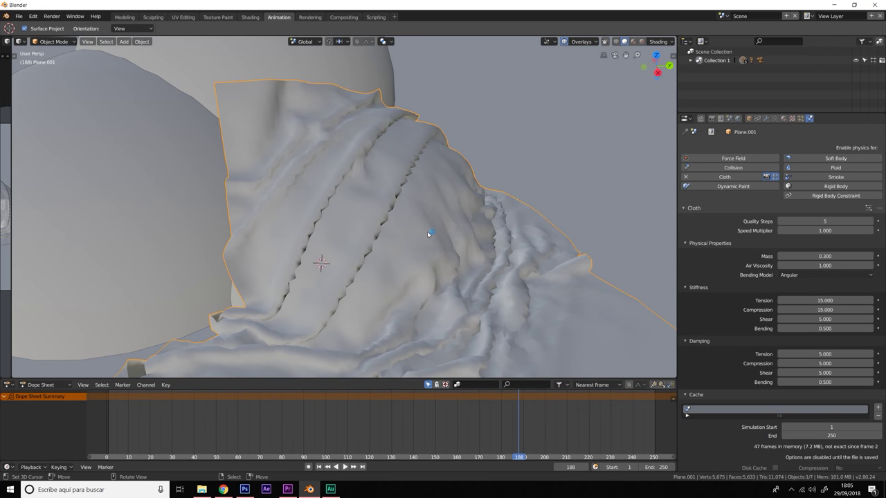
pyautogui.scroll(-3, 354, 222)
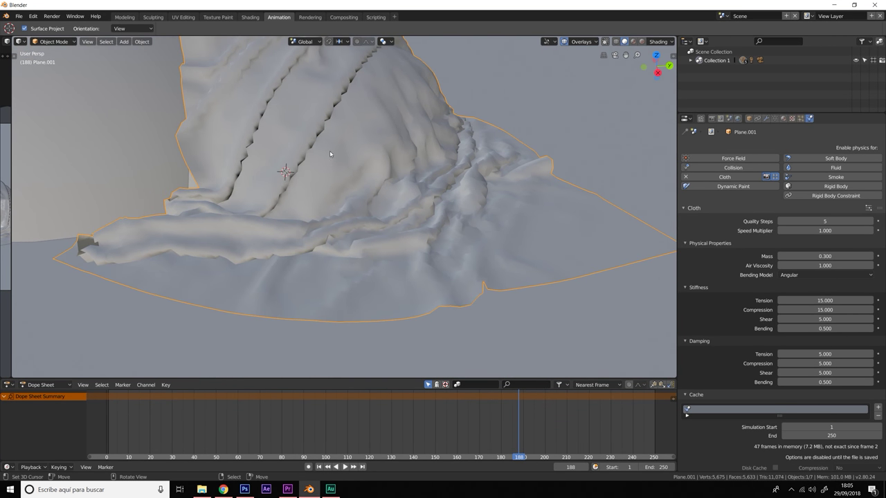
pyautogui.scroll(-3, 330, 151)
pyautogui.moveTo(340, 186); pyautogui.dragTo(376, 245, button='middle')
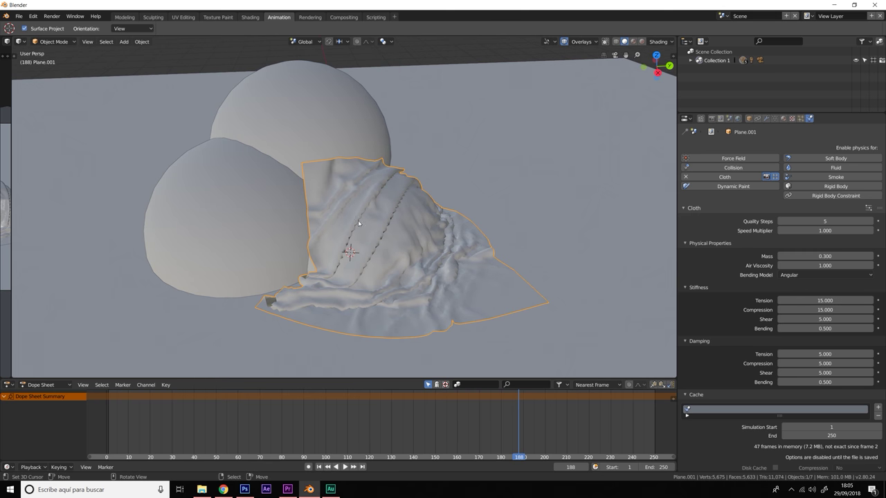
# Step: Switch the viewport to LookDev shading and scrub the timeline back to frame 2
pyautogui.click(642, 43)
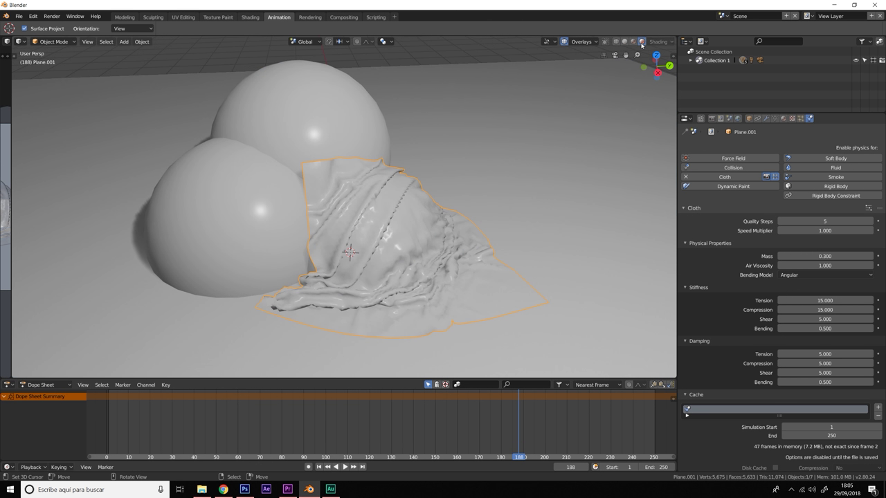
pyautogui.moveTo(544, 257)
pyautogui.mouseDown(button='middle')
pyautogui.moveTo(524, 251)
pyautogui.moveTo(587, 124)
pyautogui.mouseUp(button='middle')
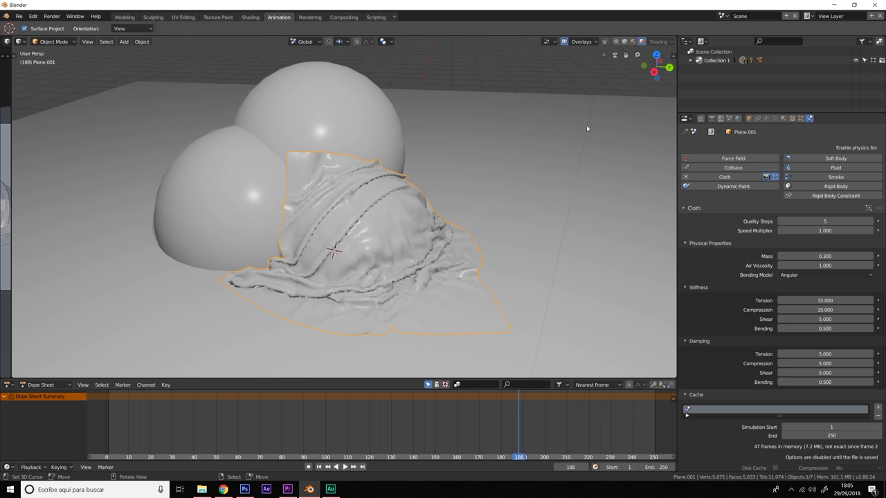
pyautogui.moveTo(319, 439); pyautogui.dragTo(111, 438)
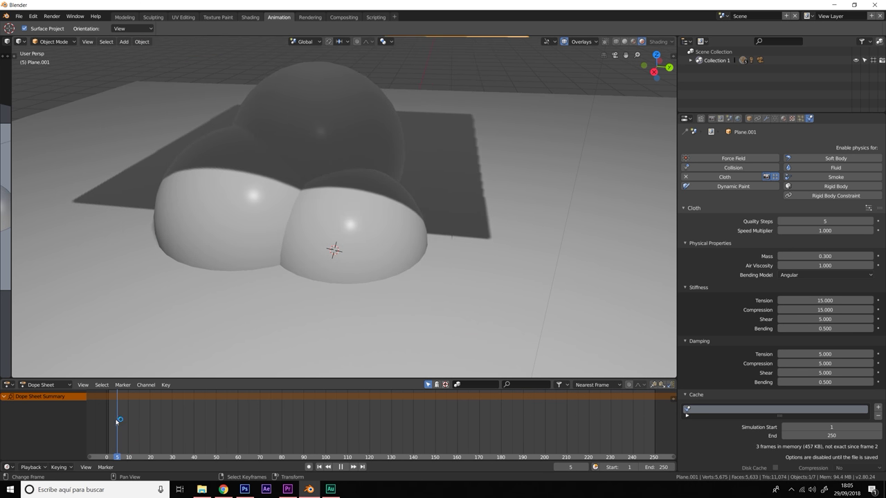
pyautogui.moveTo(324, 297)
pyautogui.mouseDown(button='middle')
pyautogui.moveTo(346, 290)
pyautogui.moveTo(386, 302)
pyautogui.moveTo(394, 262)
pyautogui.moveTo(419, 291)
pyautogui.mouseUp(button='middle')
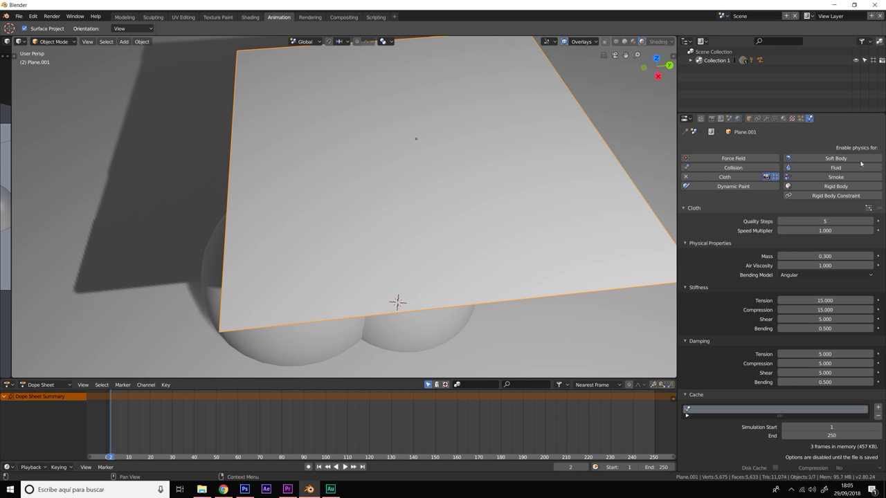
# Step: Give the plane a new material with an Image Texture driving Base Color
pyautogui.click(785, 119)
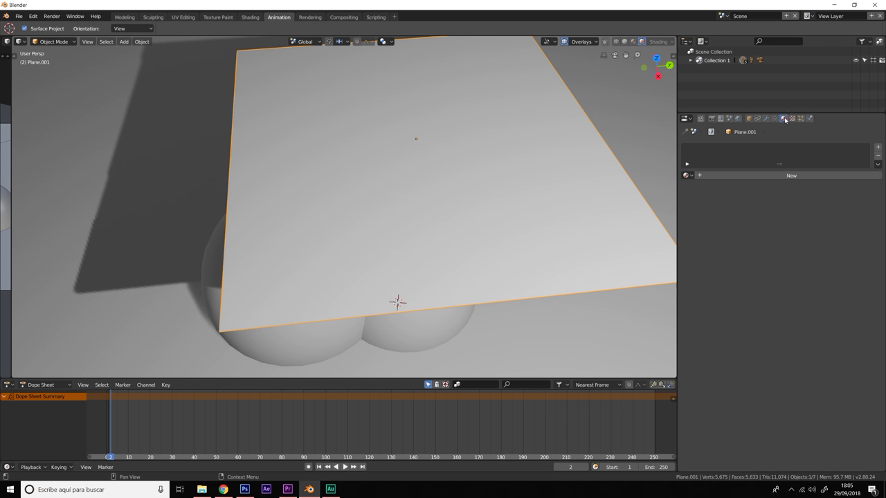
pyautogui.click(815, 175)
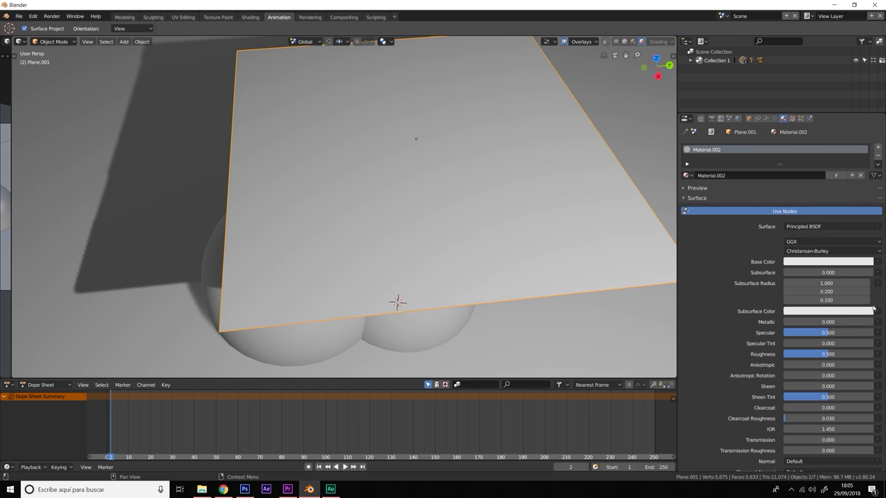
pyautogui.click(877, 261)
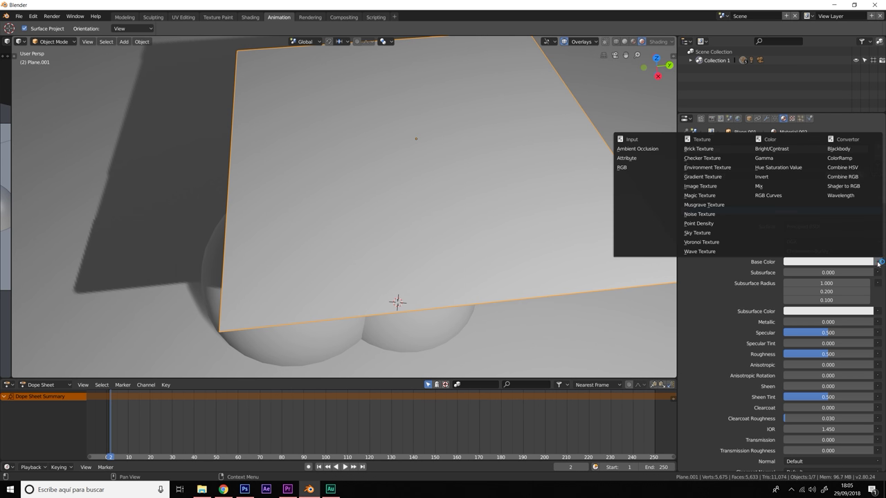
pyautogui.click(702, 186)
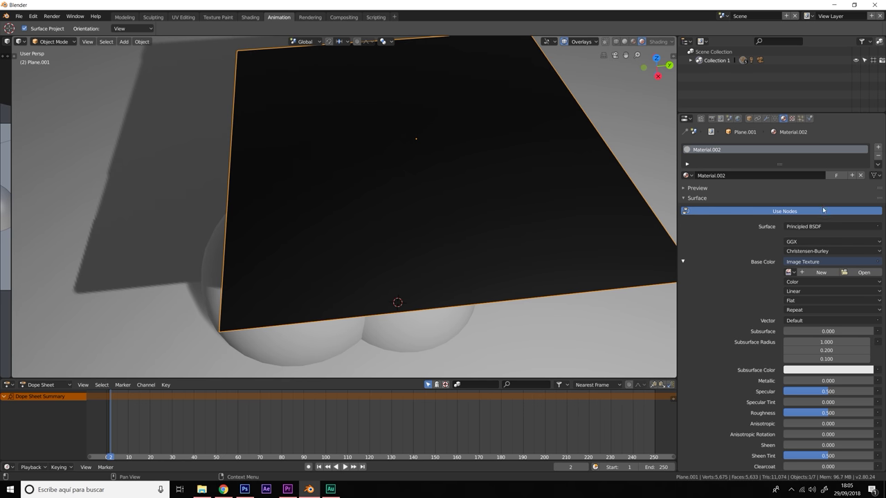
# Step: Replace it with a fresh Material.003 using an Image Texture Base Color, and browse for an image
pyautogui.click(856, 175)
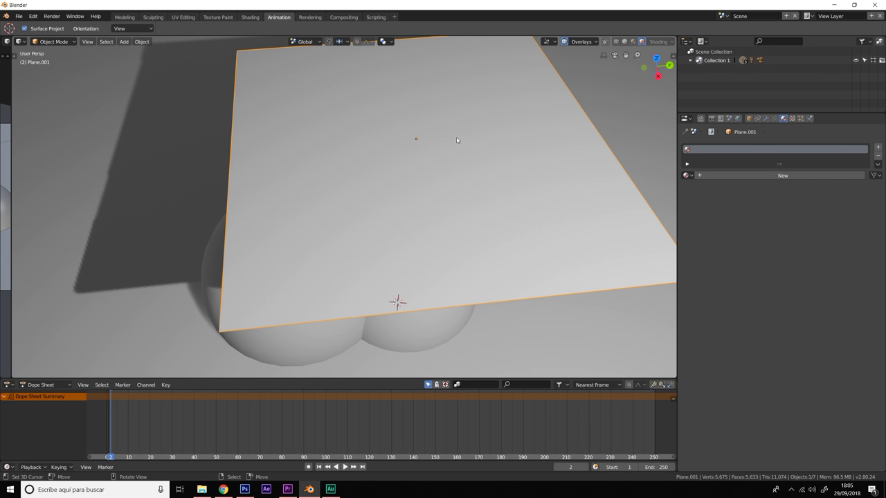
pyautogui.click(802, 174)
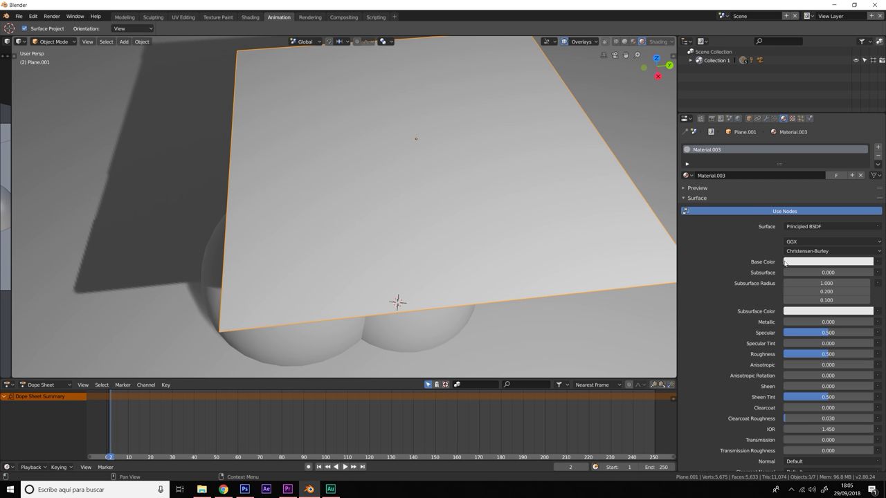
pyautogui.click(878, 264)
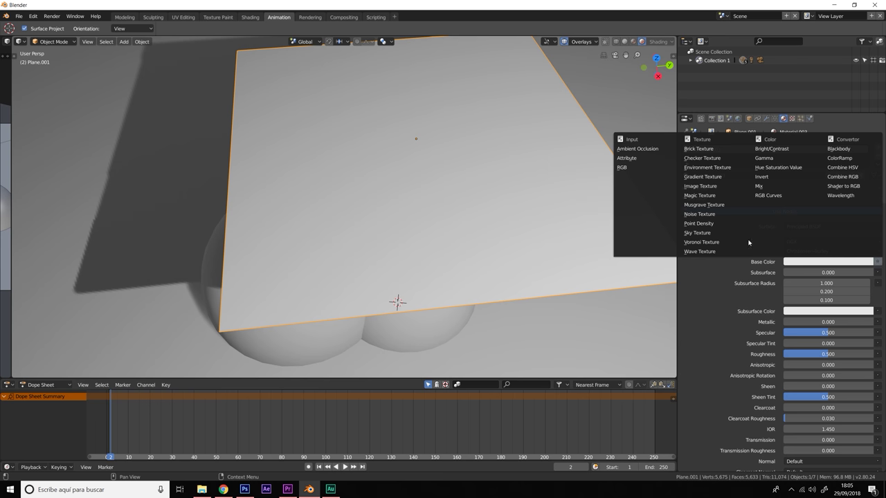
pyautogui.click(711, 186)
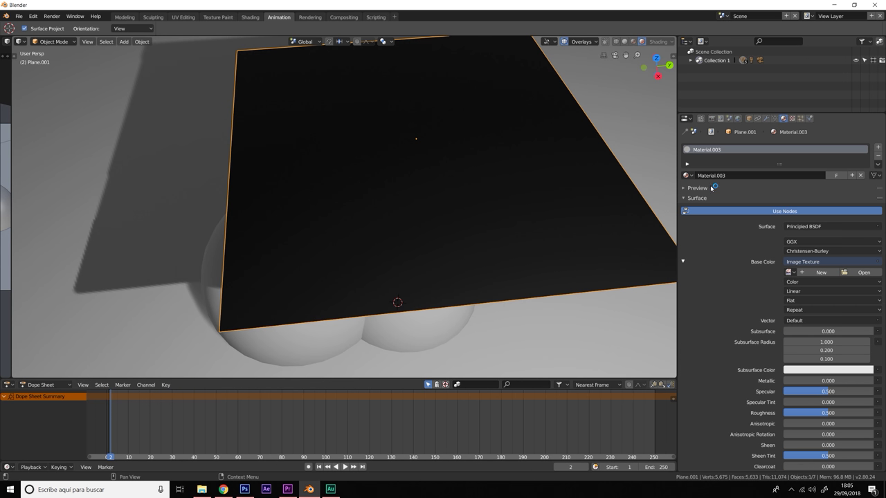
pyautogui.click(862, 273)
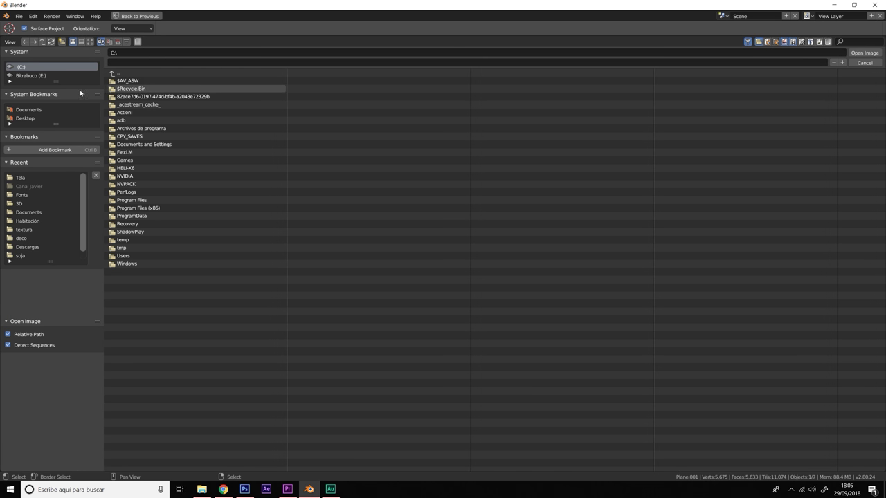
# Step: Load sofa.jpg from the Tela folder on the E: drive as the Base Color image
pyautogui.click(25, 77)
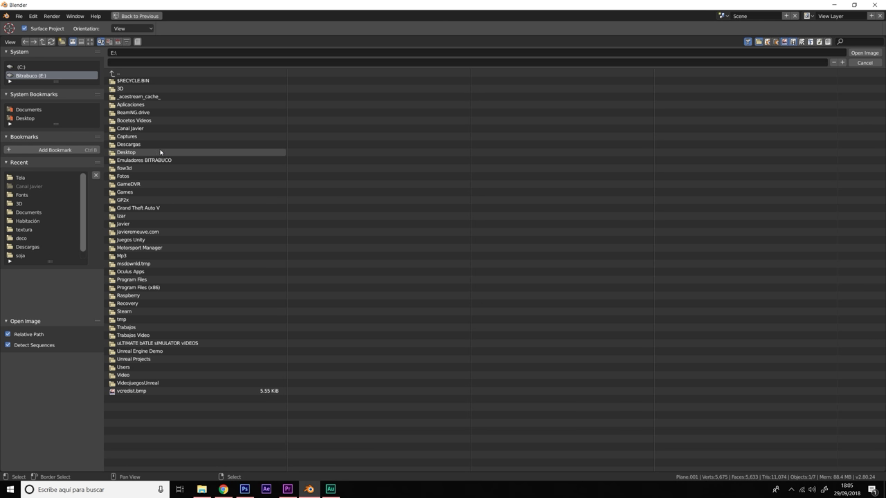
pyautogui.click(47, 76)
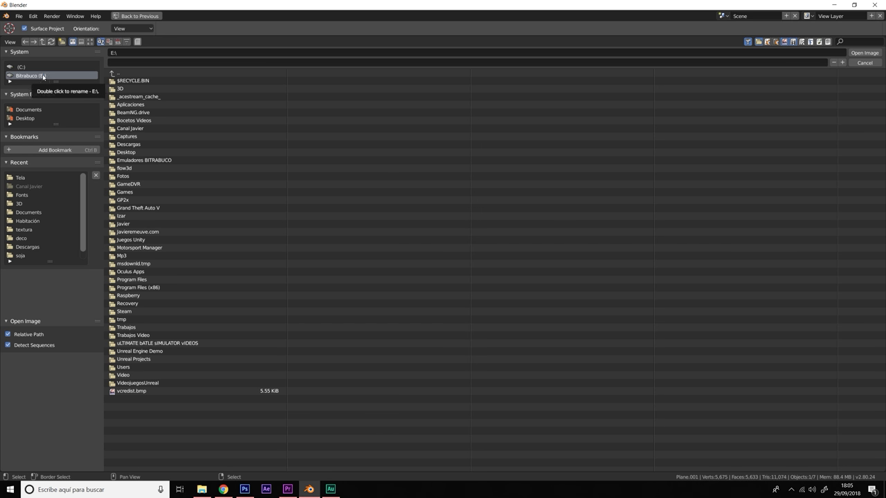
pyautogui.doubleClick(132, 128)
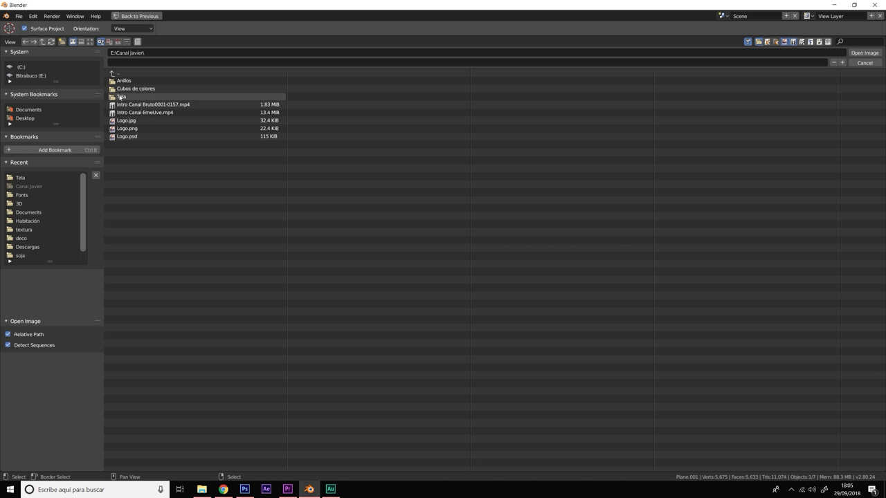
pyautogui.doubleClick(120, 97)
pyautogui.click(121, 80)
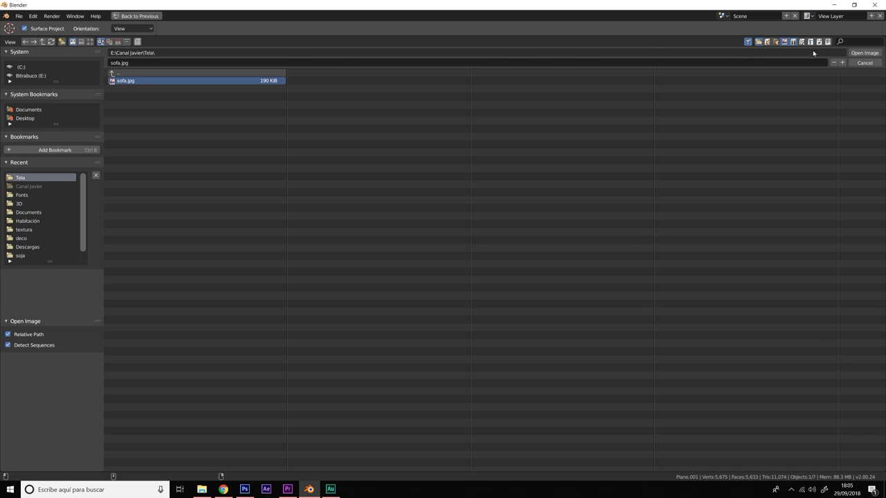
pyautogui.click(862, 53)
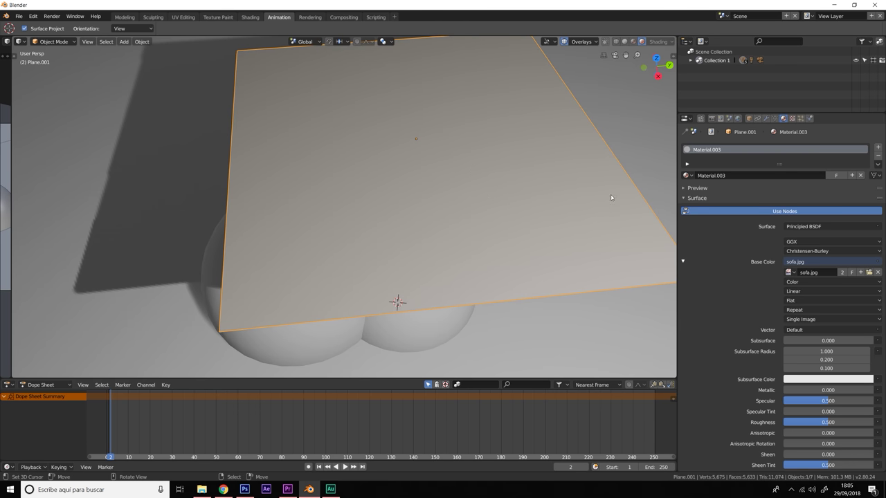
# Step: Inspect the textured plane, opening the Subsurface Color picker and toggling viewport shading
pyautogui.moveTo(648, 245); pyautogui.dragTo(570, 235, button='middle')
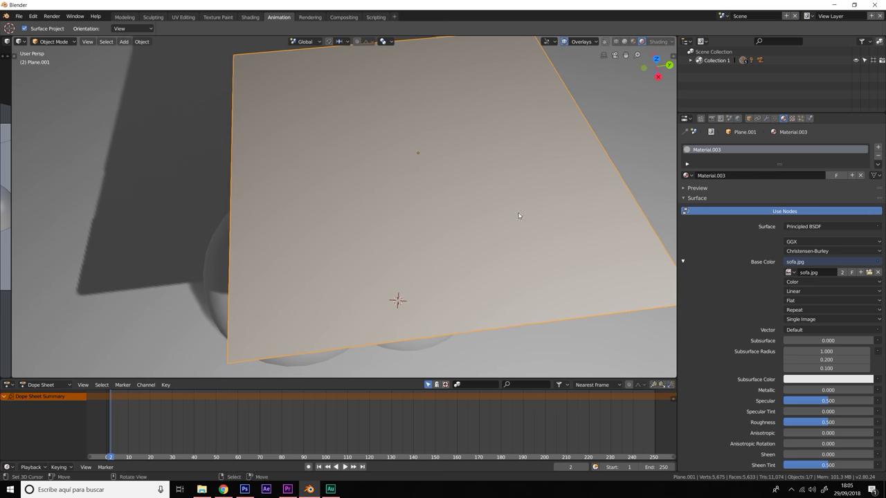
pyautogui.scroll(-3, 519, 214)
pyautogui.scroll(3, 505, 207)
pyautogui.scroll(3, 477, 211)
pyautogui.scroll(-3, 476, 210)
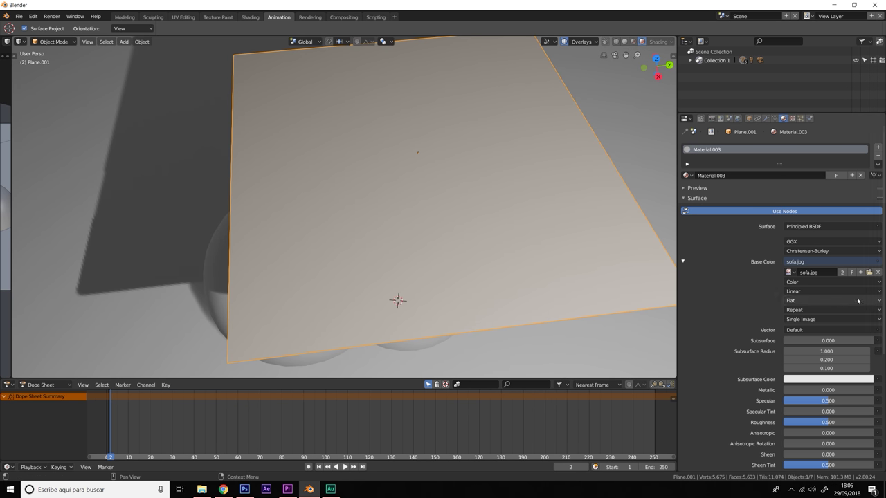
pyautogui.click(827, 380)
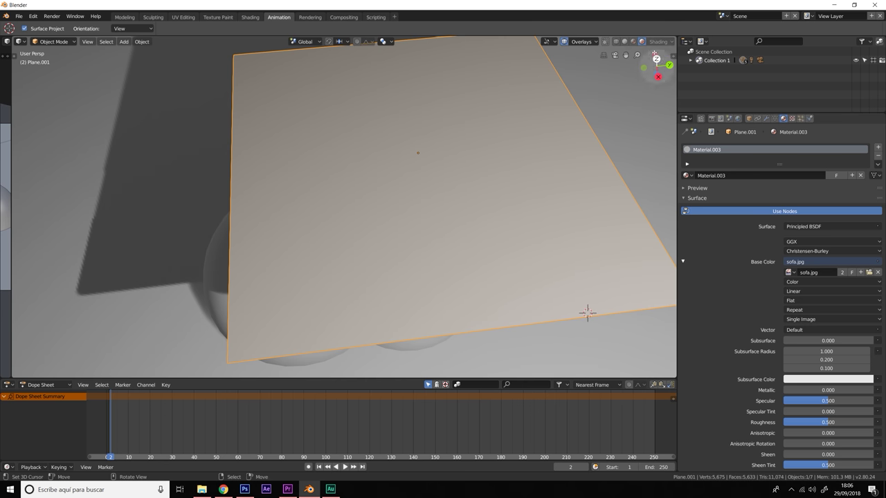
pyautogui.click(633, 42)
pyautogui.click(642, 42)
# Step: Map the sofa.jpg fabric texture with Generated texture coordinates
pyautogui.moveTo(521, 201)
pyautogui.mouseDown(button='middle')
pyautogui.moveTo(551, 254)
pyautogui.moveTo(561, 249)
pyautogui.mouseUp(button='middle')
pyautogui.scroll(-3, 550, 254)
pyautogui.scroll(2, 561, 249)
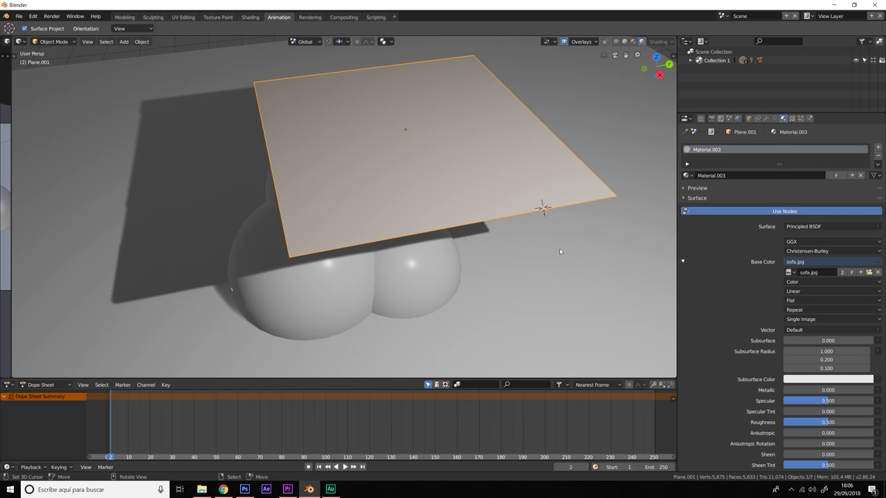
pyautogui.click(806, 330)
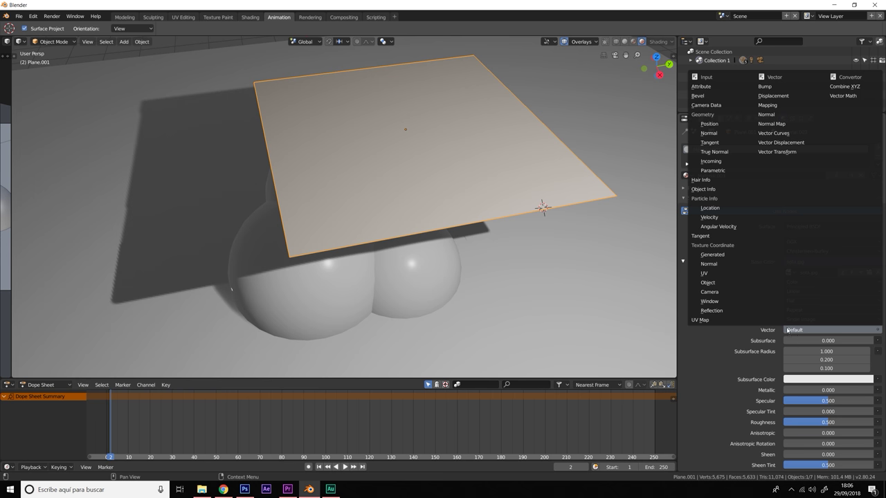
pyautogui.click(711, 255)
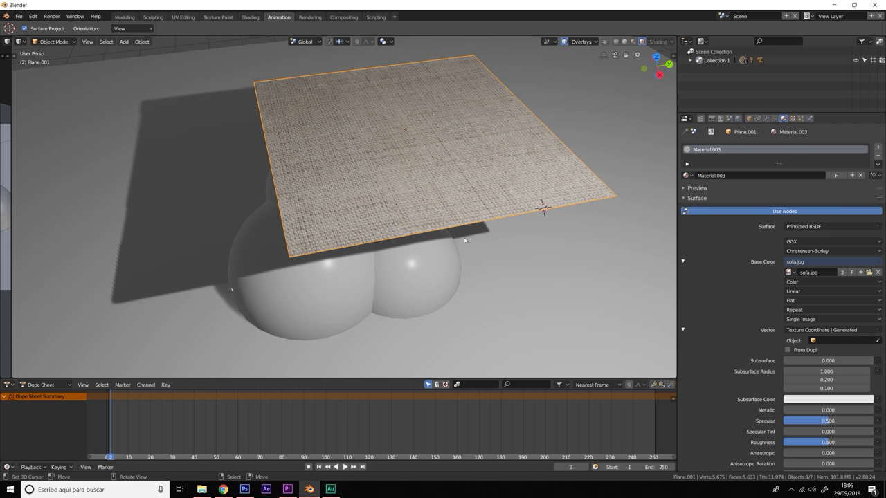
pyautogui.moveTo(440, 275); pyautogui.dragTo(436, 277, button='middle')
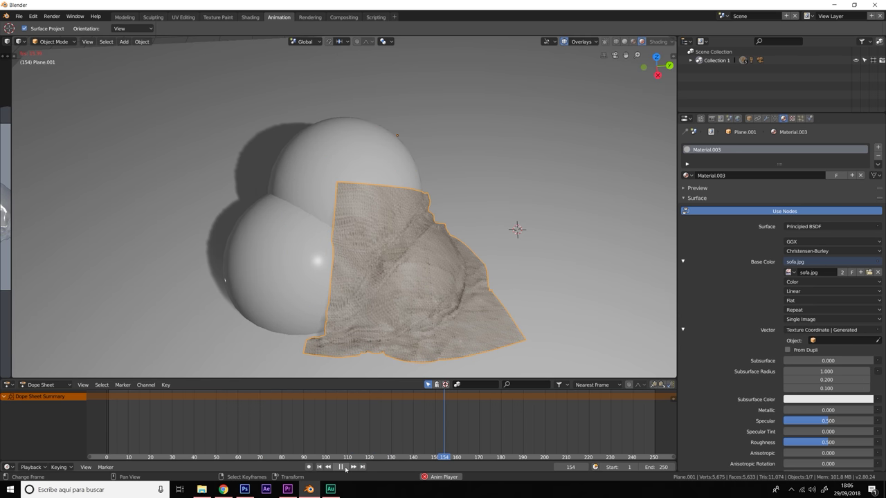
# Step: Stop the cloth simulation at frame 158 and orbit around the draped cloth
pyautogui.click(340, 467)
pyautogui.moveTo(360, 312); pyautogui.dragTo(415, 306, button='middle')
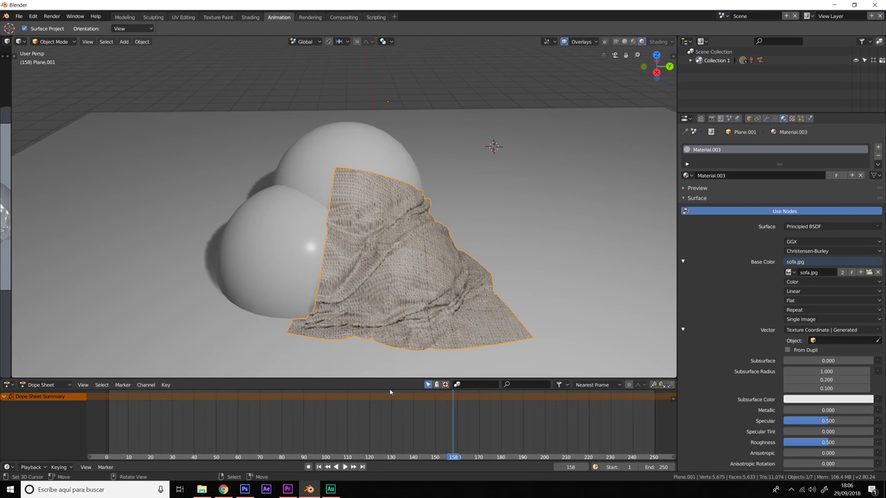
pyautogui.scroll(-2, 346, 326)
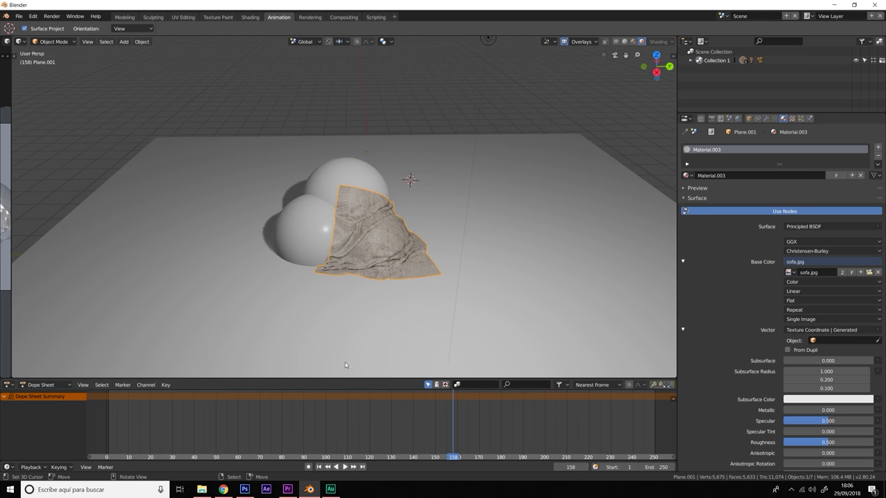
pyautogui.scroll(-3, 357, 315)
pyautogui.scroll(5, 340, 304)
pyautogui.scroll(2, 305, 270)
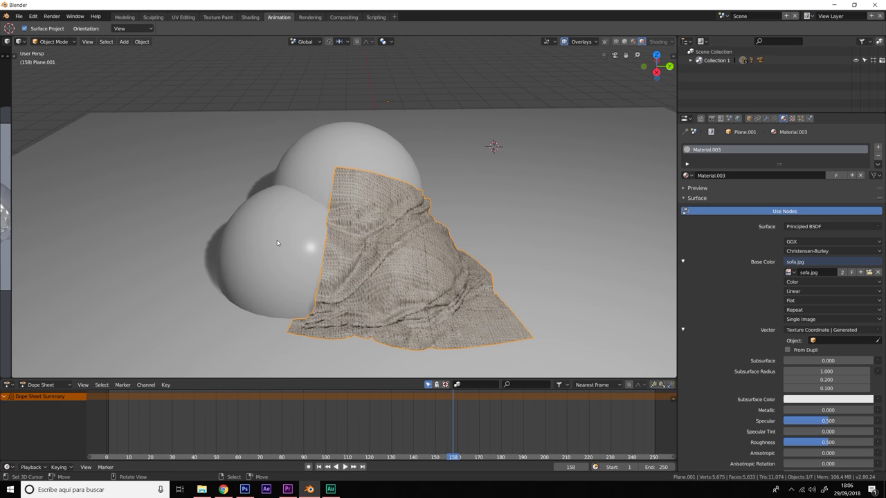
# Step: Select the ground plane and switch the viewport to Solid shading
pyautogui.click(277, 241)
pyautogui.click(182, 302)
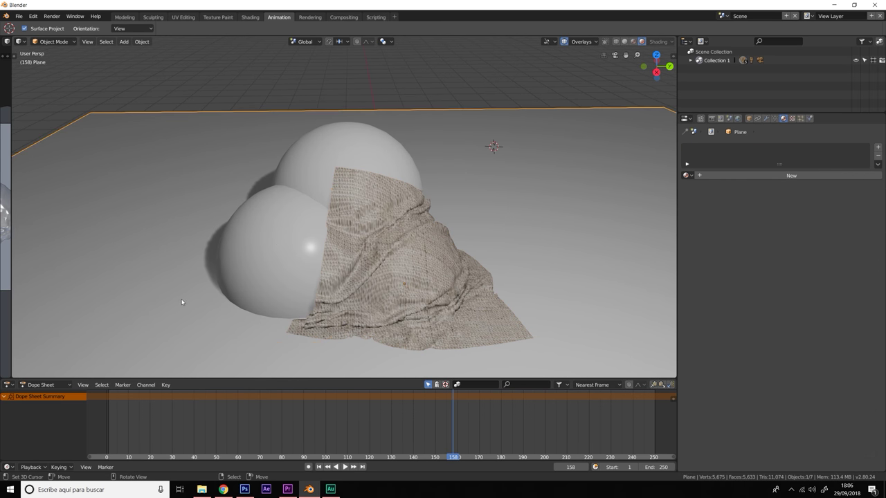
pyautogui.scroll(-2, 328, 311)
pyautogui.scroll(-5, 291, 301)
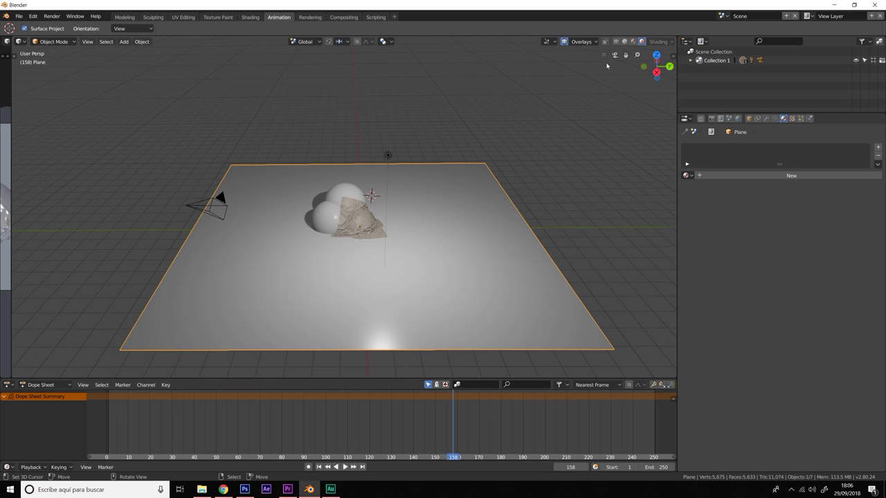
pyautogui.click(624, 41)
pyautogui.moveTo(323, 250); pyautogui.dragTo(447, 258, button='middle')
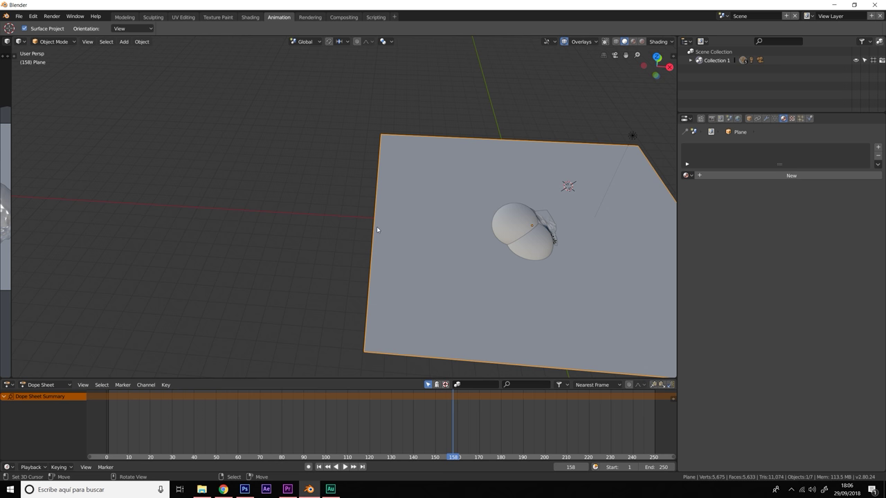
# Step: Enter Edit Mode on the ground plane and select one of its edges
pyautogui.click(58, 46)
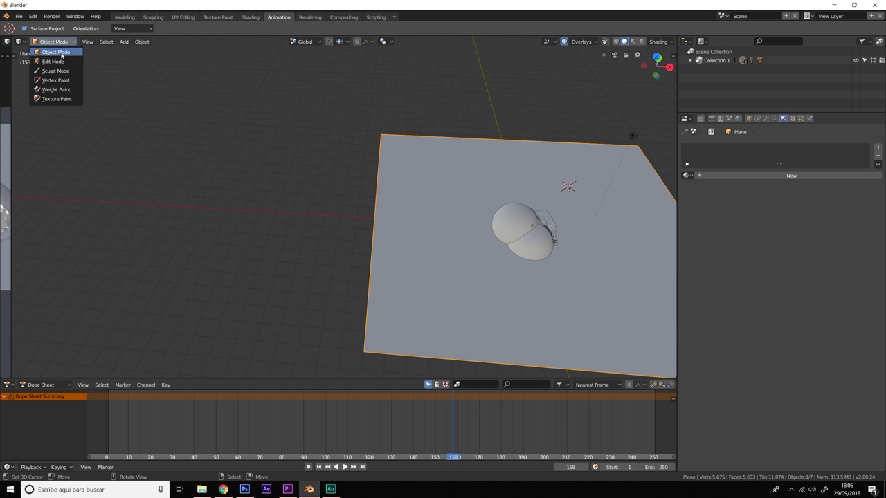
pyautogui.click(60, 62)
pyautogui.moveTo(467, 187)
pyautogui.mouseDown(button='middle')
pyautogui.moveTo(420, 196)
pyautogui.moveTo(144, 79)
pyautogui.mouseUp(button='middle')
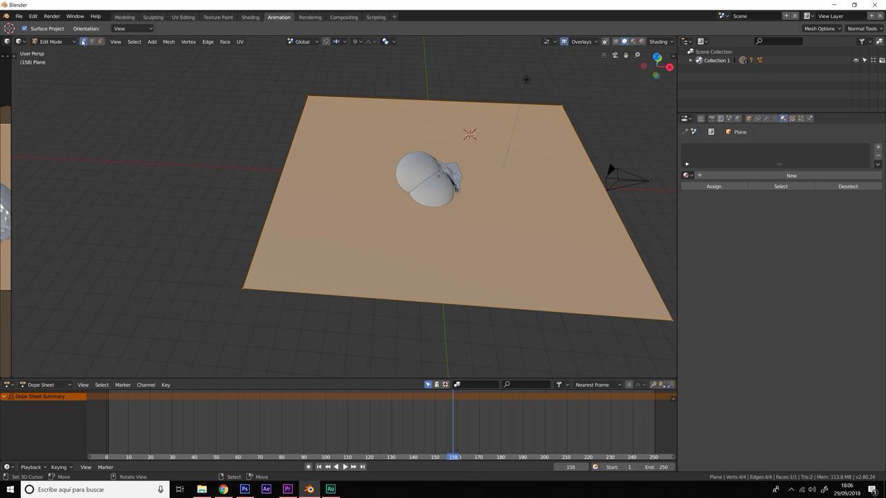
pyautogui.click(288, 157)
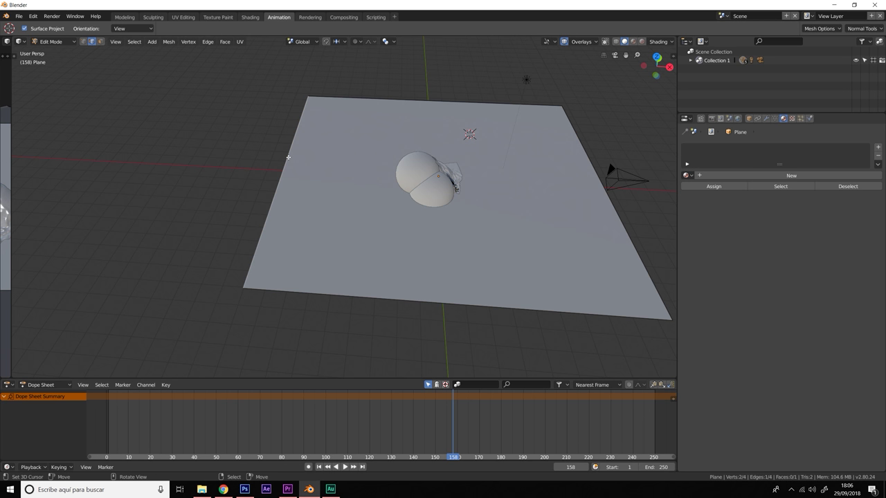
pyautogui.keyDown('shift'); pyautogui.moveTo(320, 186); pyautogui.dragTo(392, 204, button='middle'); pyautogui.keyUp('shift')
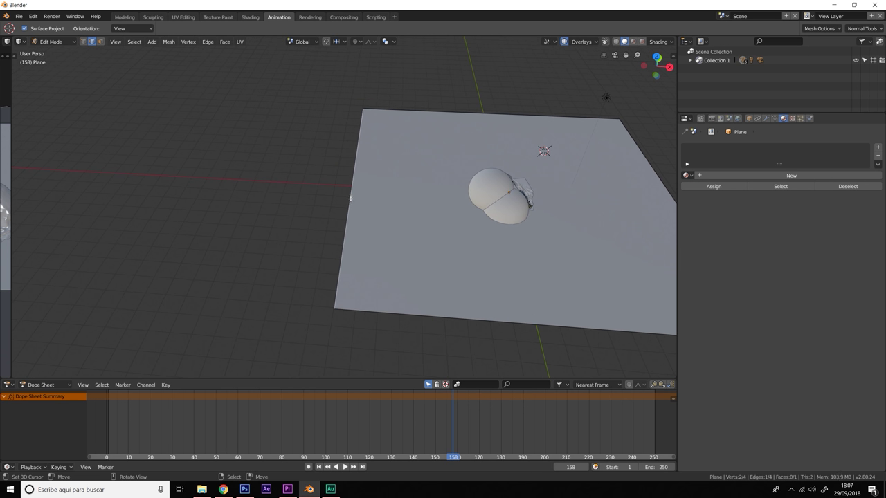
pyautogui.scroll(4, 350, 199)
pyautogui.moveTo(378, 251)
pyautogui.keyDown('shift'); pyautogui.mouseDown(button='middle')
pyautogui.moveTo(404, 234)
pyautogui.moveTo(425, 184)
pyautogui.moveTo(416, 188)
pyautogui.mouseUp(button='middle'); pyautogui.keyUp('shift')
pyautogui.scroll(-3, 468, 217)
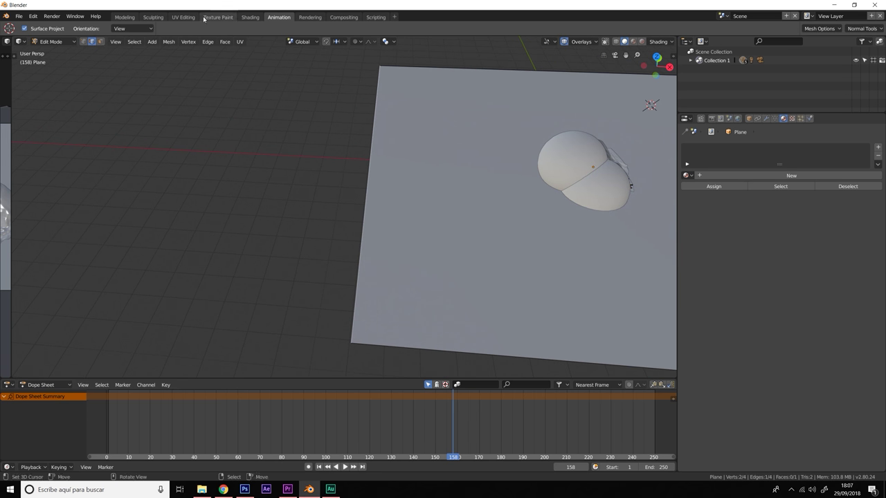
# Step: Switch to the Modeling workspace and orbit around the spheres and plane
pyautogui.click(134, 17)
pyautogui.moveTo(324, 223)
pyautogui.mouseDown(button='middle')
pyautogui.moveTo(230, 270)
pyautogui.moveTo(373, 216)
pyautogui.moveTo(295, 234)
pyautogui.moveTo(385, 240)
pyautogui.mouseUp(button='middle')
pyautogui.scroll(-2, 230, 270)
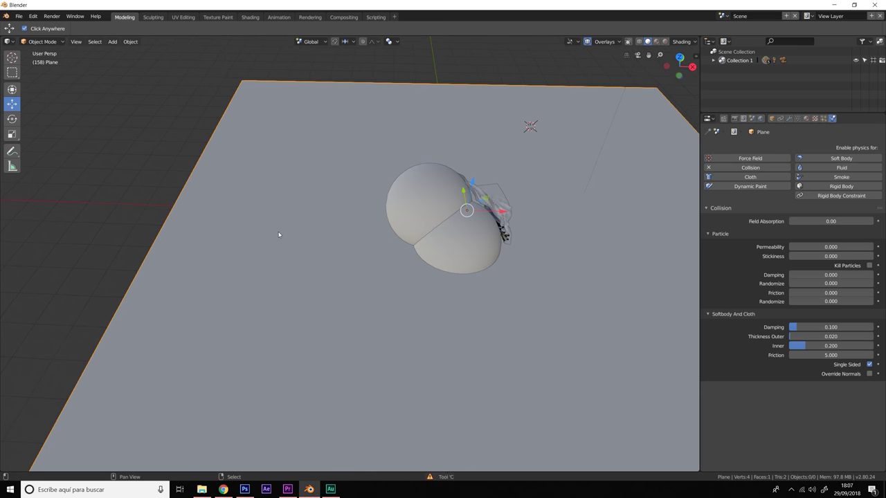
# Step: In Edit Mode, extrude the ground plane's end edge into a new face
pyautogui.moveTo(279, 233); pyautogui.dragTo(131, 76, button='middle')
pyautogui.click(42, 43)
pyautogui.click(41, 61)
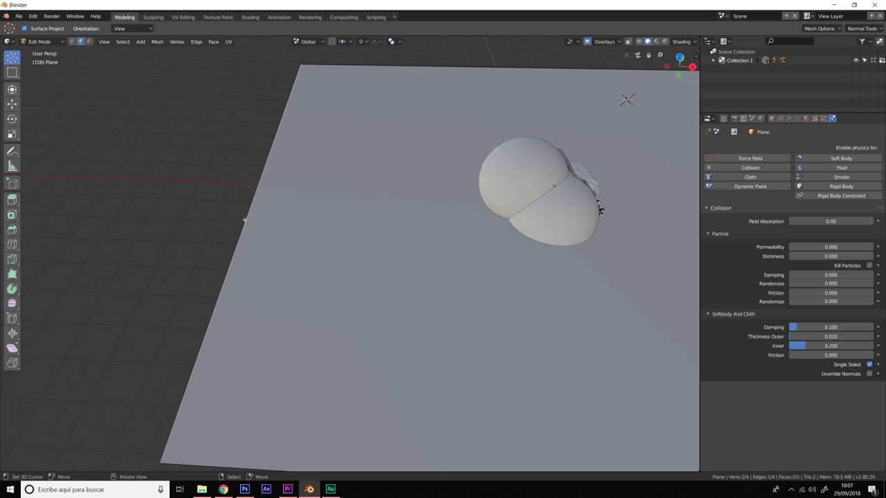
pyautogui.press('e')
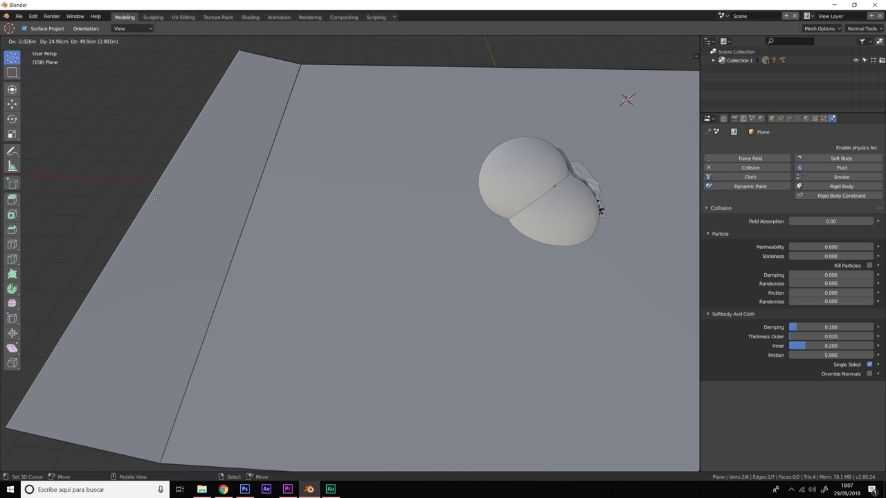
pyautogui.click(233, 214)
pyautogui.moveTo(234, 214)
pyautogui.mouseDown(button='middle')
pyautogui.moveTo(373, 203)
pyautogui.moveTo(431, 293)
pyautogui.moveTo(392, 243)
pyautogui.moveTo(422, 245)
pyautogui.mouseUp(button='middle')
pyautogui.scroll(-3, 383, 211)
pyautogui.hotkey('ctrl', 'Tab')
pyautogui.click(336, 234)
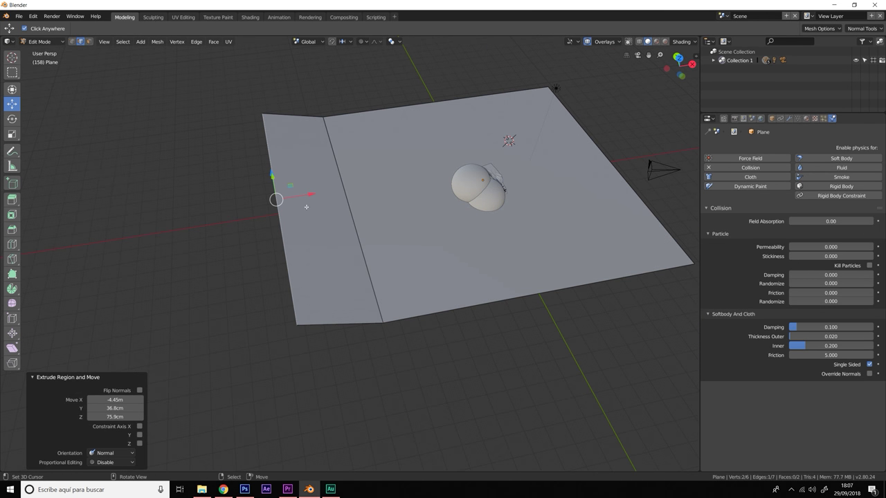
# Step: Shift the new outer edge along X and raise it 2.61 m along Z
pyautogui.press('g')
pyautogui.press('x')
pyautogui.click(274, 199)
pyautogui.moveTo(274, 198); pyautogui.dragTo(256, 145, button='middle')
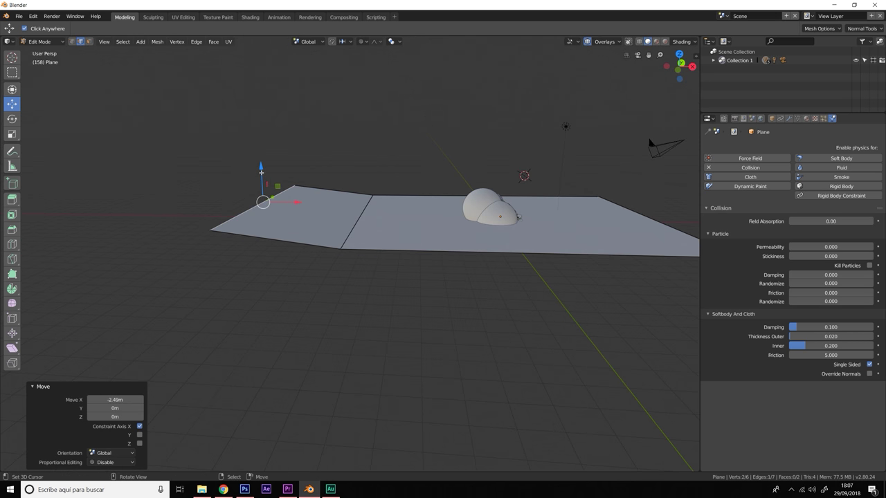
pyautogui.press('g')
pyautogui.press('z')
pyautogui.click(256, 143)
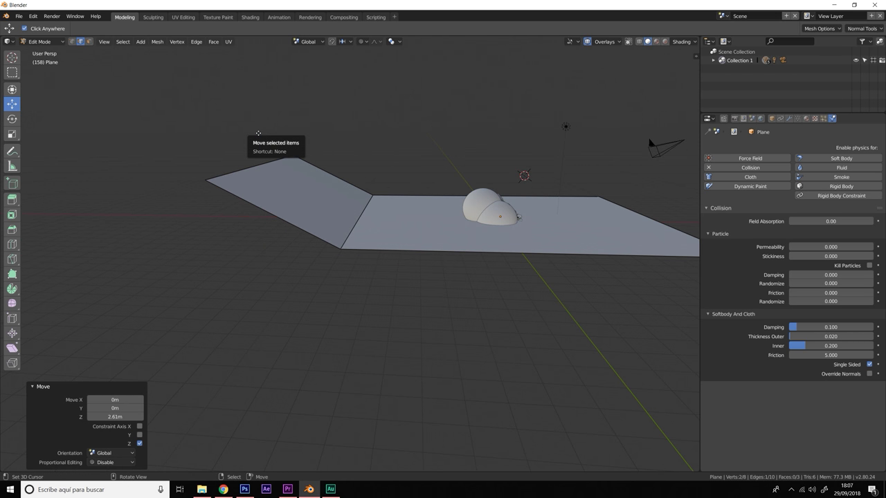
# Step: Extrude a vertical wall section and shift its top edge -1.31 m along X
pyautogui.press('e')
pyautogui.press('z')
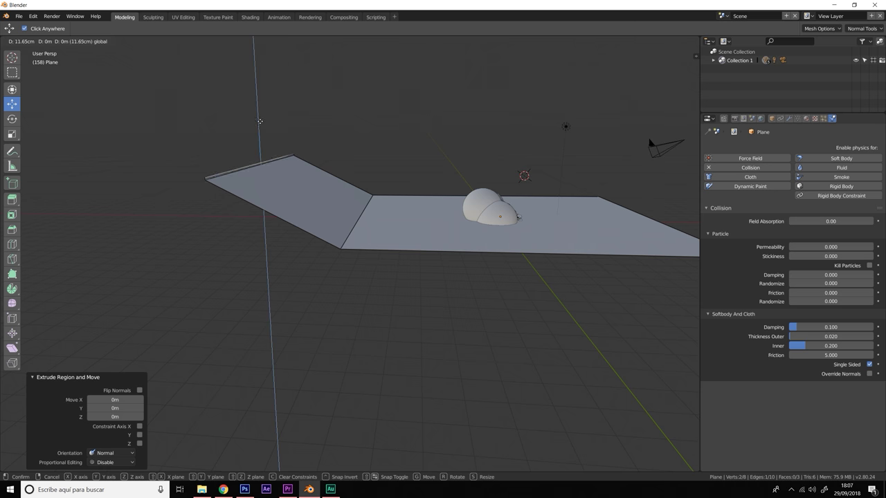
pyautogui.click(254, 52)
pyautogui.press('g')
pyautogui.press('x')
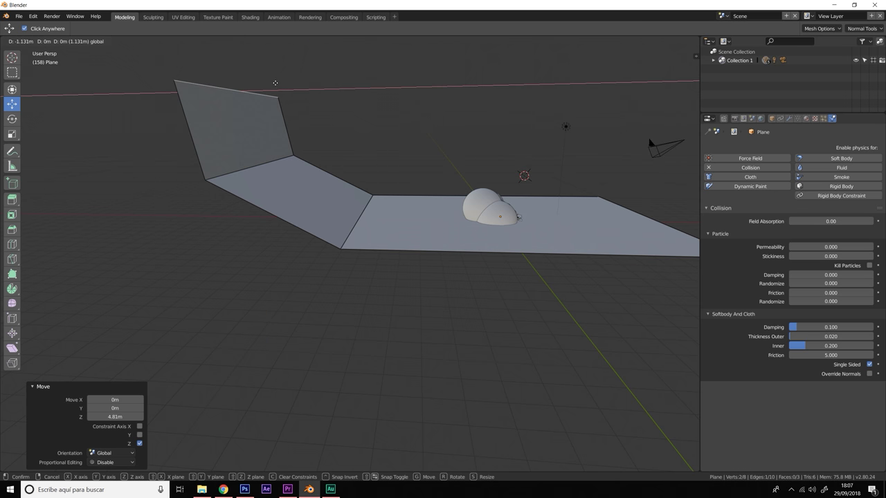
pyautogui.click(235, 76)
# Step: Extrude the top edge again and lift it straight up into a tall wall
pyautogui.moveTo(235, 76); pyautogui.dragTo(387, 235, button='middle')
pyautogui.press('e')
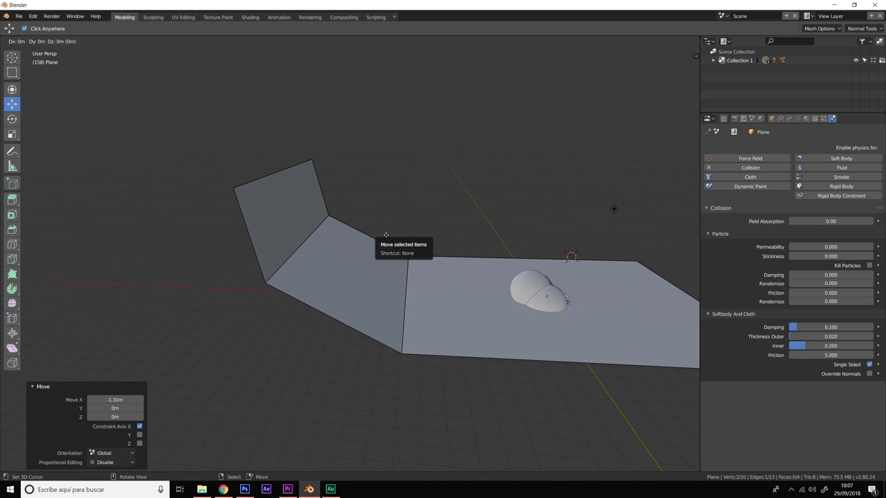
pyautogui.press('Escape')
pyautogui.press('g')
pyautogui.press('z')
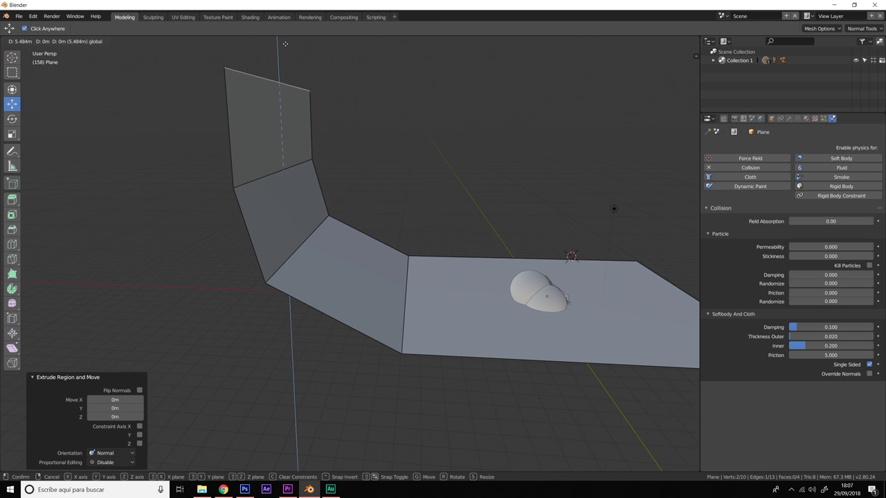
pyautogui.press('Return')
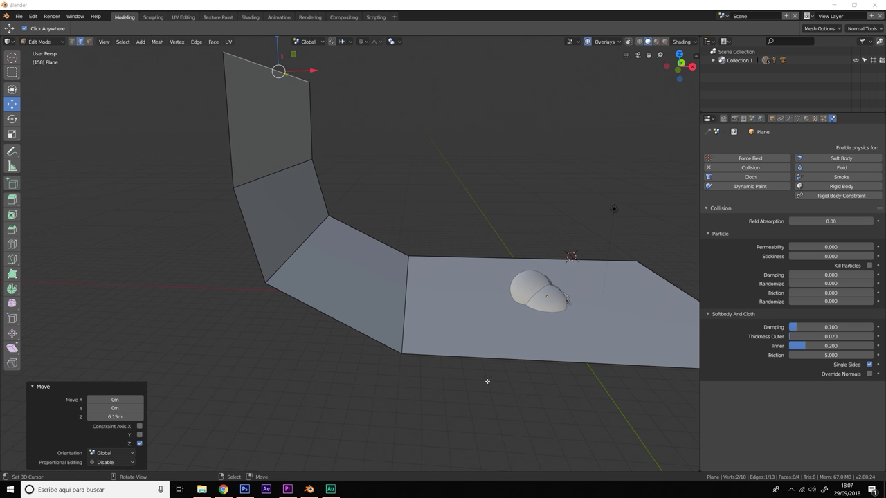
pyautogui.click(39, 41)
pyautogui.click(39, 42)
# Step: Back in Object Mode, scale the floor-and-backdrop plane uniformly by 1.559
pyautogui.click(42, 50)
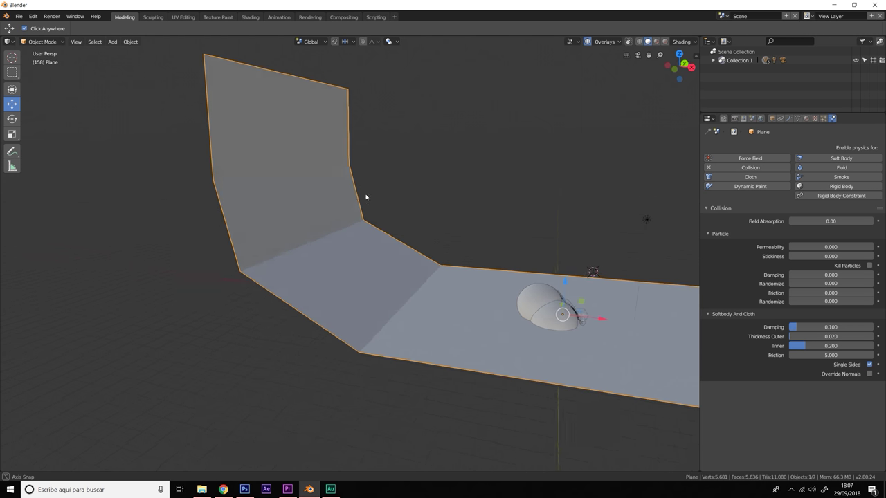
pyautogui.moveTo(311, 209); pyautogui.dragTo(315, 196, button='middle')
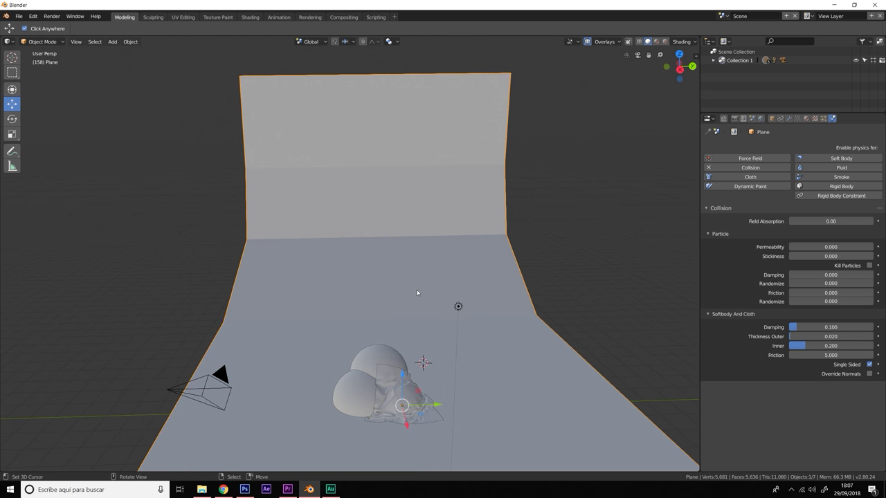
pyautogui.scroll(-3, 418, 293)
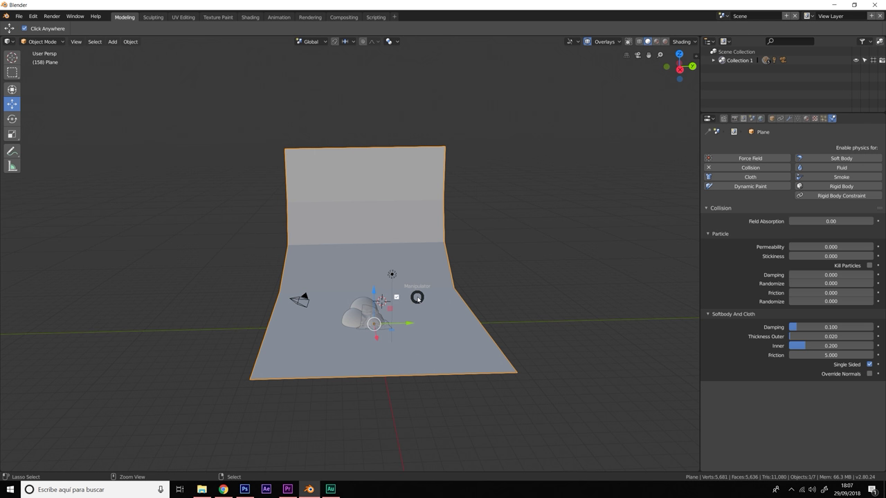
pyautogui.click(417, 298)
pyautogui.click(419, 346)
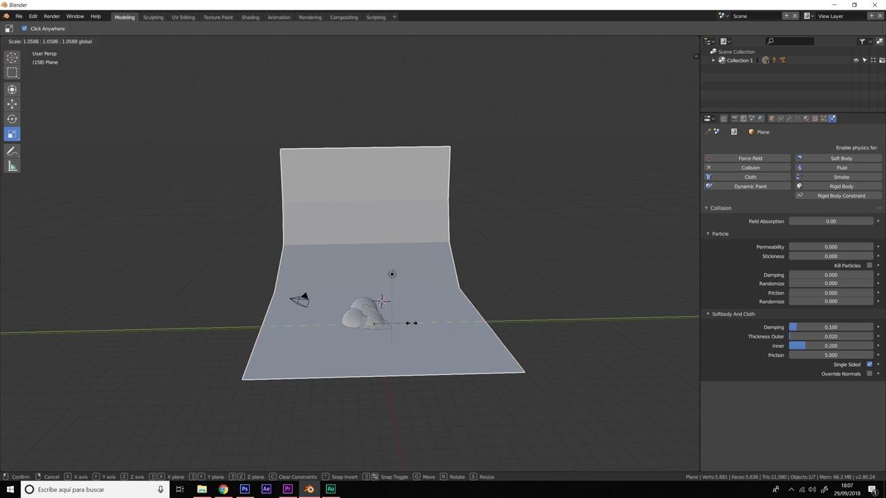
pyautogui.click(440, 325)
pyautogui.moveTo(440, 326)
pyautogui.mouseDown(button='middle')
pyautogui.moveTo(463, 341)
pyautogui.moveTo(484, 333)
pyautogui.mouseUp(button='middle')
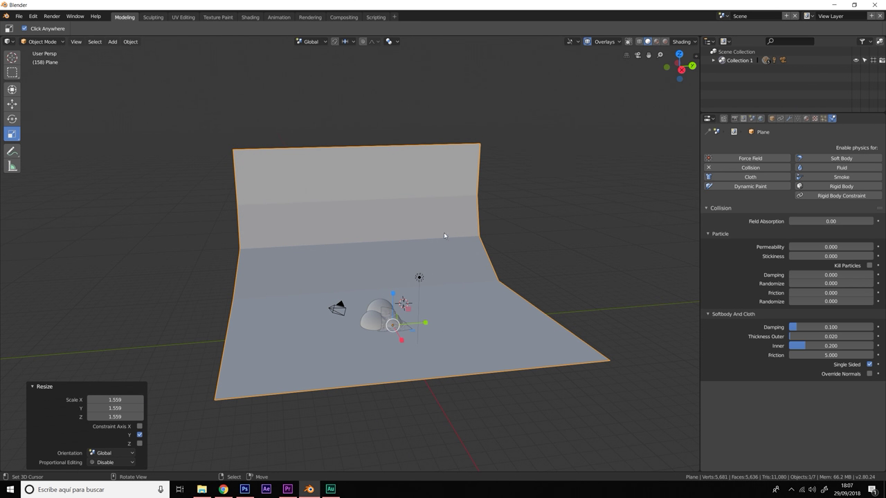
pyautogui.click(789, 120)
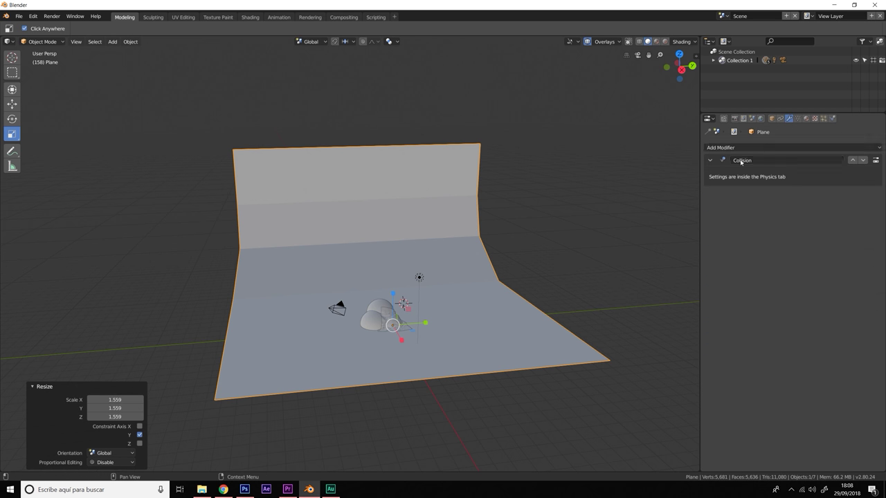
# Step: Add a Subdivision Surface modifier at level 2 to the backdrop plane and apply it
pyautogui.click(723, 148)
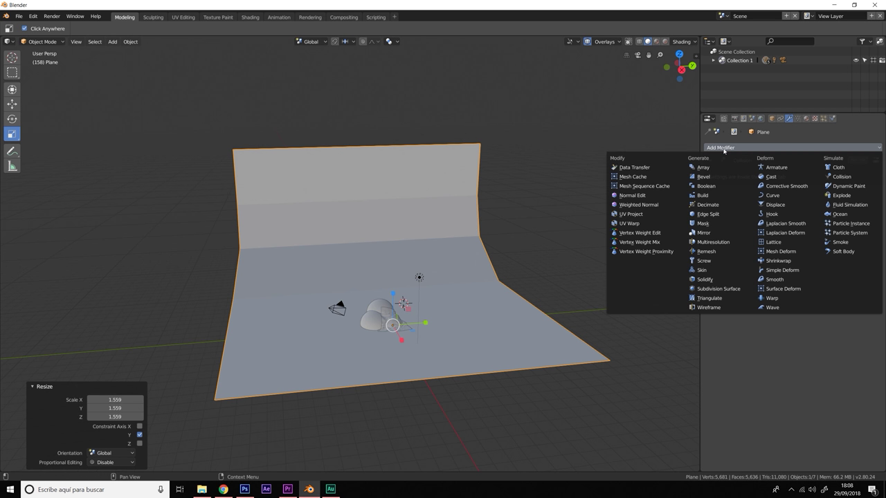
pyautogui.click(709, 290)
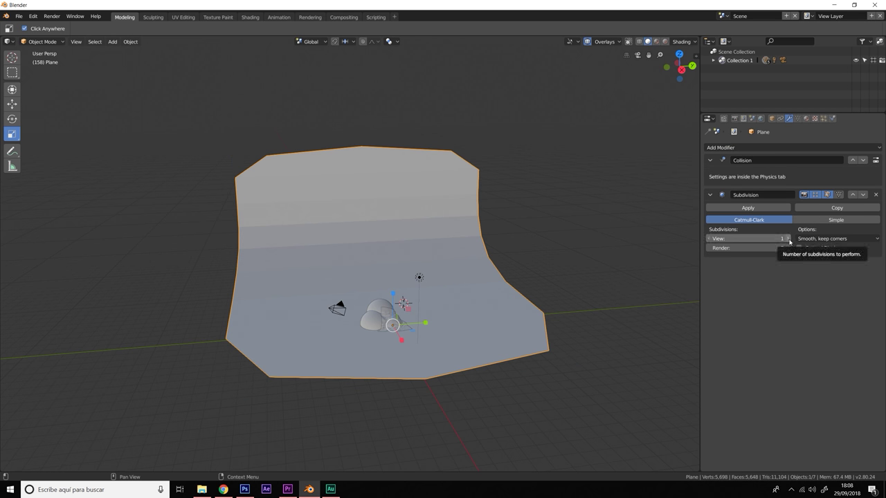
pyautogui.click(789, 239)
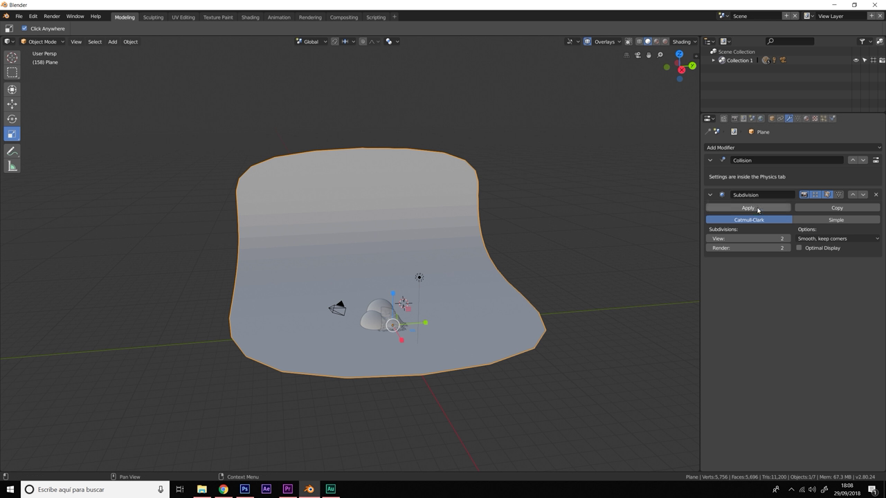
pyautogui.click(757, 209)
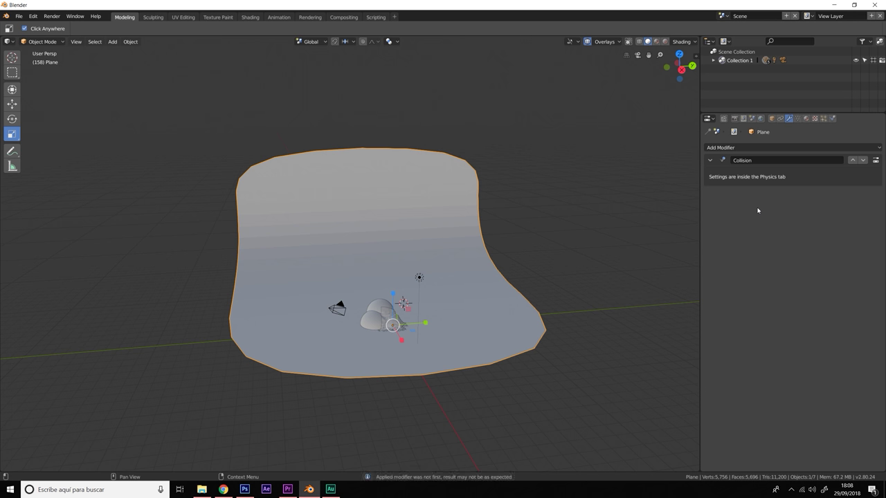
pyautogui.click(131, 41)
# Step: Give the backdrop plane smooth shading
pyautogui.click(163, 206)
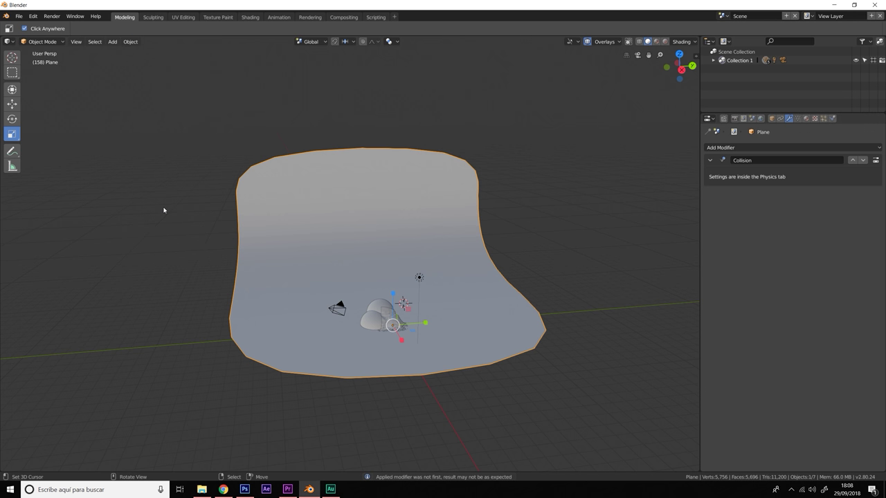
pyautogui.moveTo(391, 289); pyautogui.dragTo(415, 277, button='middle')
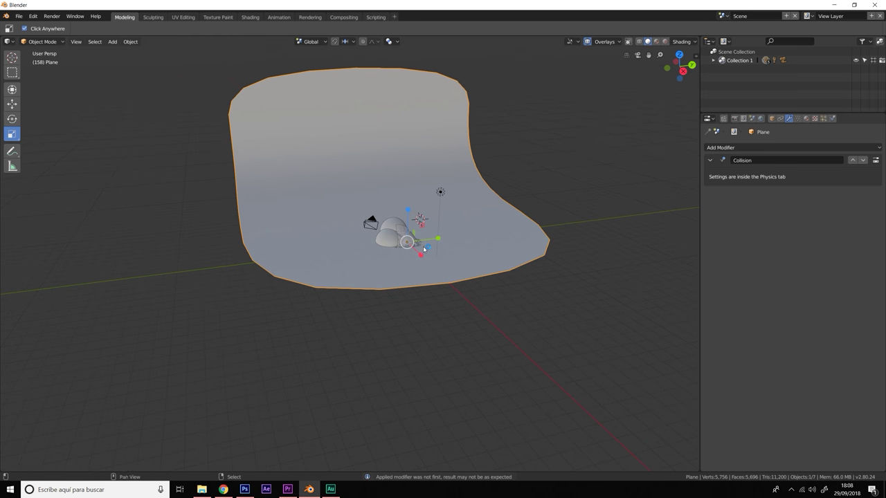
pyautogui.scroll(5, 442, 256)
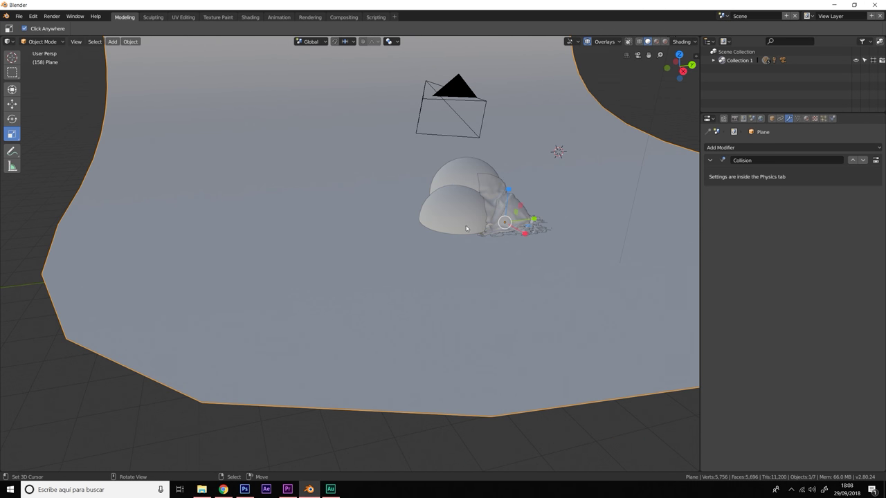
# Step: Reframe the camera closer on the spheres and cloth, previewing it in Rendered shading
pyautogui.press('KP_0')
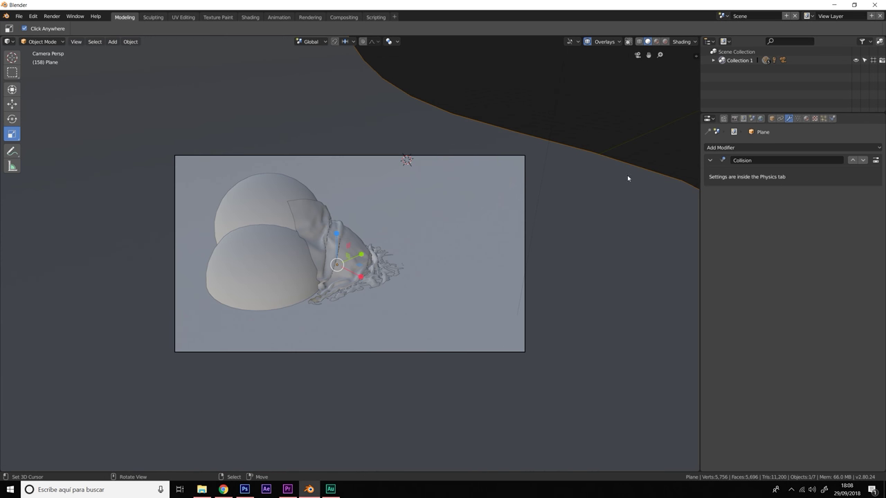
pyautogui.press('n')
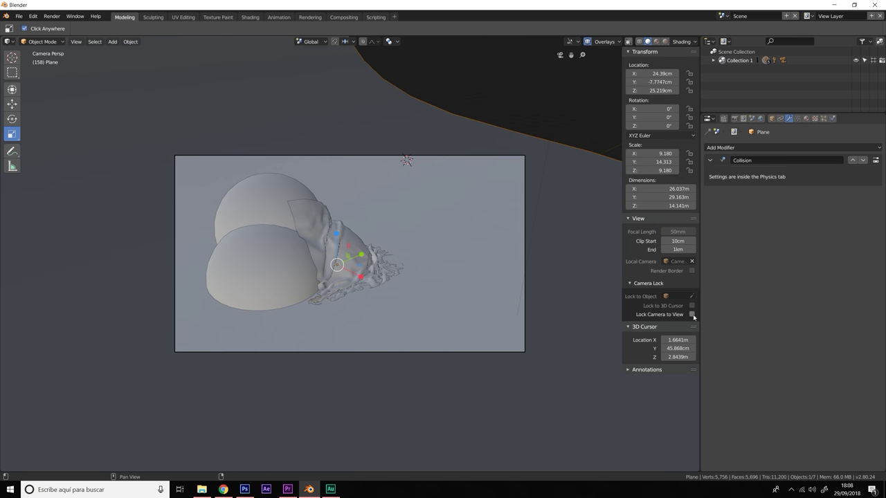
pyautogui.moveTo(439, 283)
pyautogui.mouseDown(button='middle')
pyautogui.moveTo(381, 268)
pyautogui.moveTo(450, 314)
pyautogui.moveTo(449, 301)
pyautogui.moveTo(443, 328)
pyautogui.moveTo(416, 305)
pyautogui.moveTo(443, 315)
pyautogui.mouseUp(button='middle')
pyautogui.scroll(3, 418, 311)
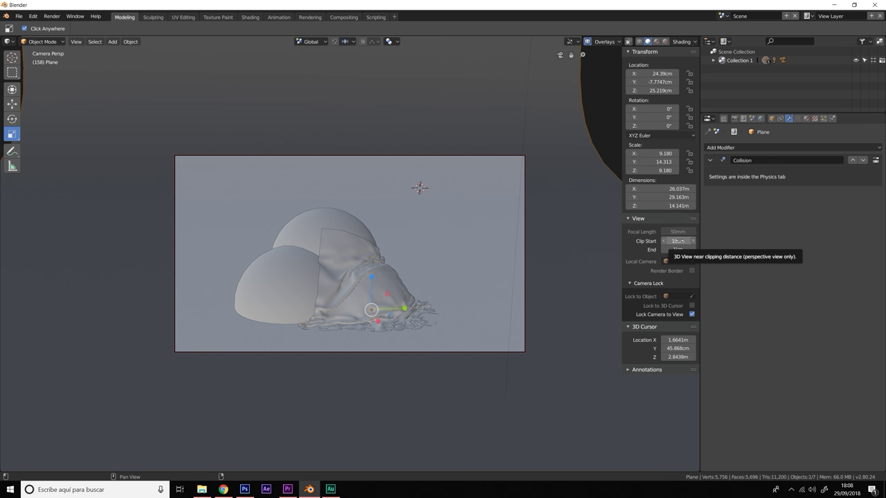
pyautogui.press('n')
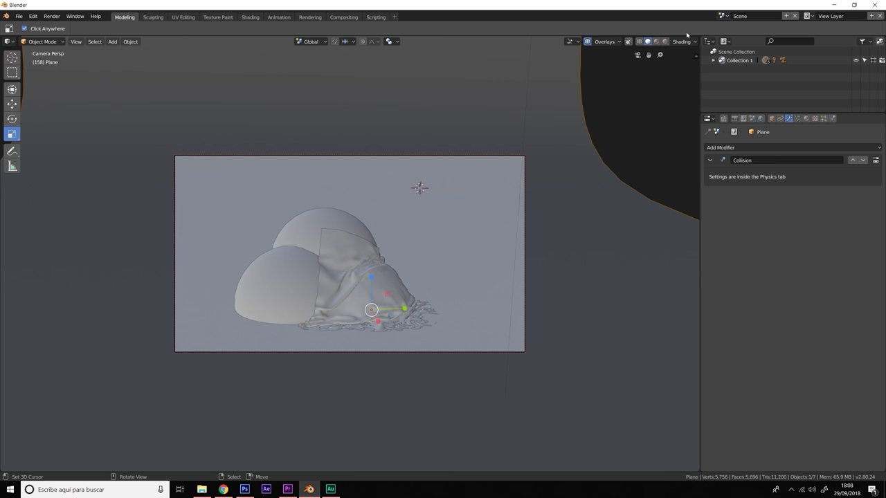
pyautogui.click(667, 42)
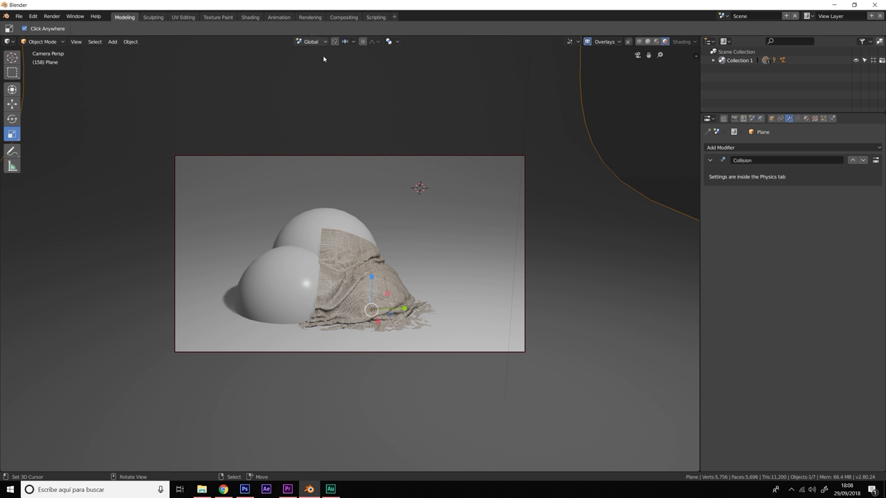
pyautogui.click(278, 18)
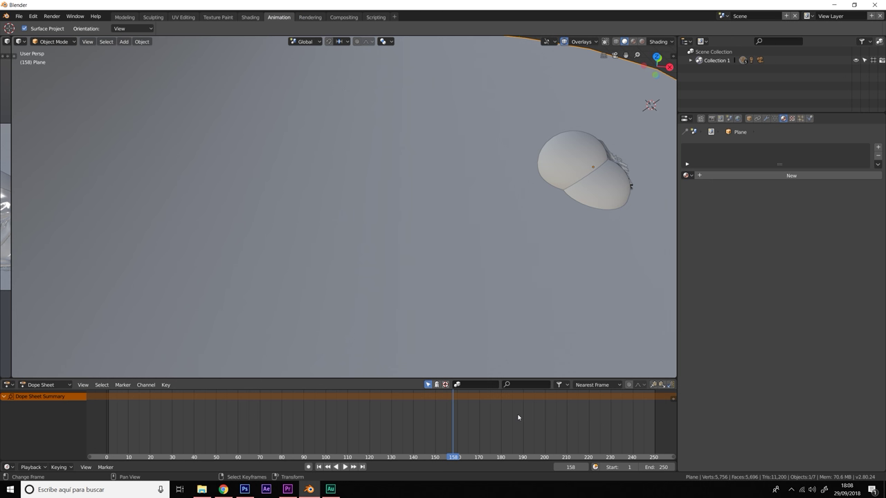
# Step: Play the cloth drop from camera view, then scrub back to frame 1
pyautogui.press('KP_0')
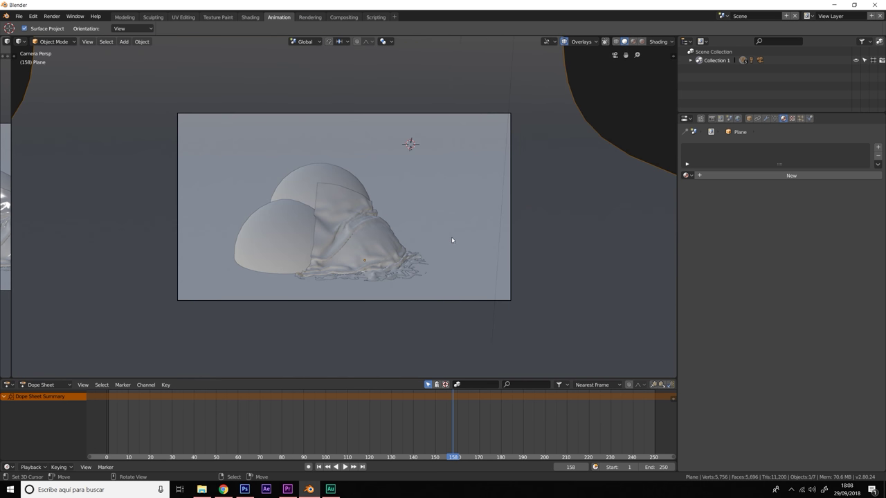
pyautogui.click(129, 424)
pyautogui.press('space')
pyautogui.moveTo(129, 425); pyautogui.dragTo(107, 421)
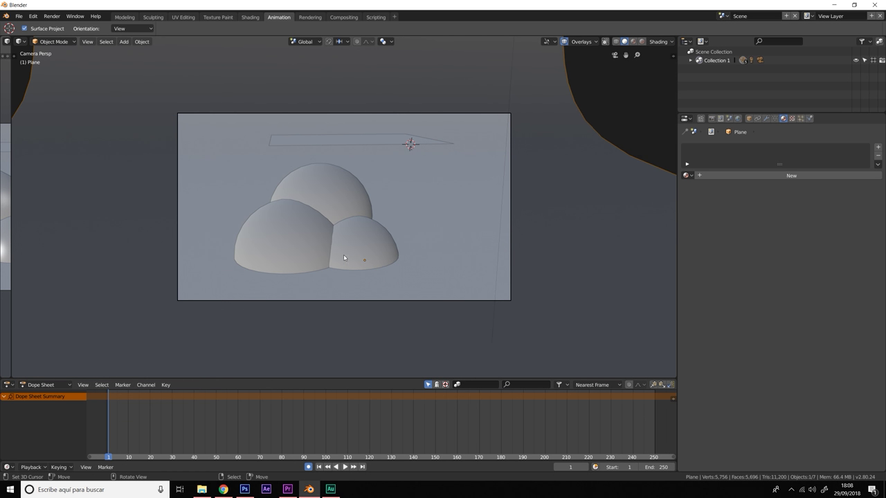
pyautogui.moveTo(344, 258); pyautogui.dragTo(356, 251, button='middle')
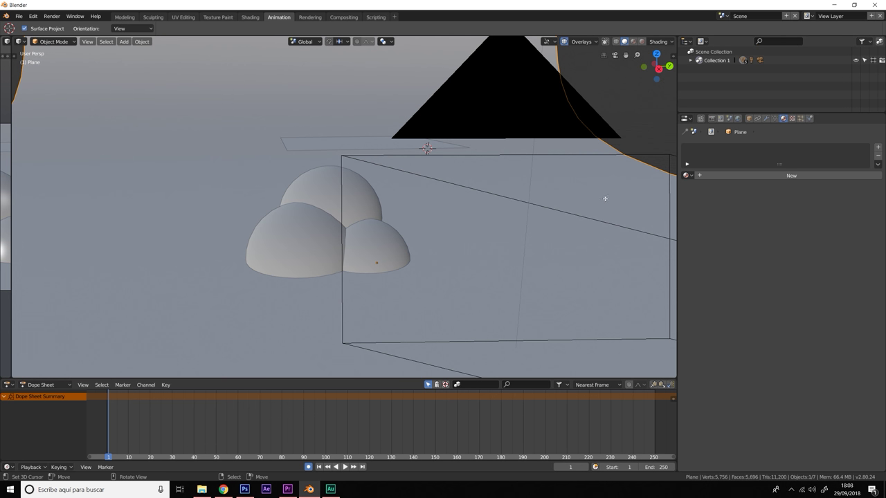
pyautogui.press('n')
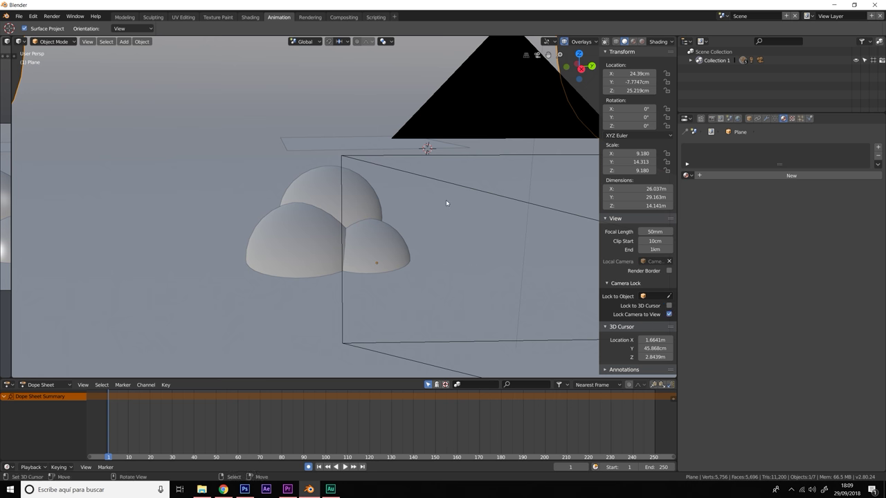
# Step: Select the Camera in Collection 1 and nudge its starting framing
pyautogui.press('KP_0')
pyautogui.moveTo(439, 203); pyautogui.dragTo(443, 206, button='middle')
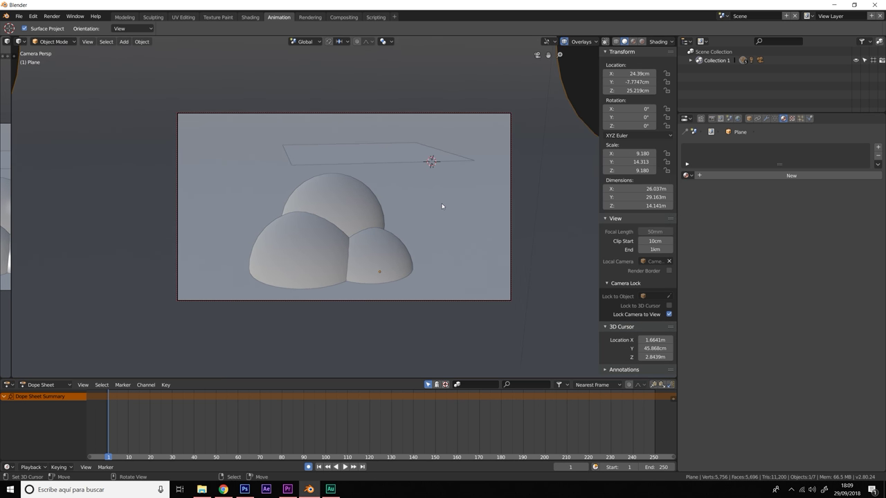
pyautogui.click(690, 60)
pyautogui.click(721, 69)
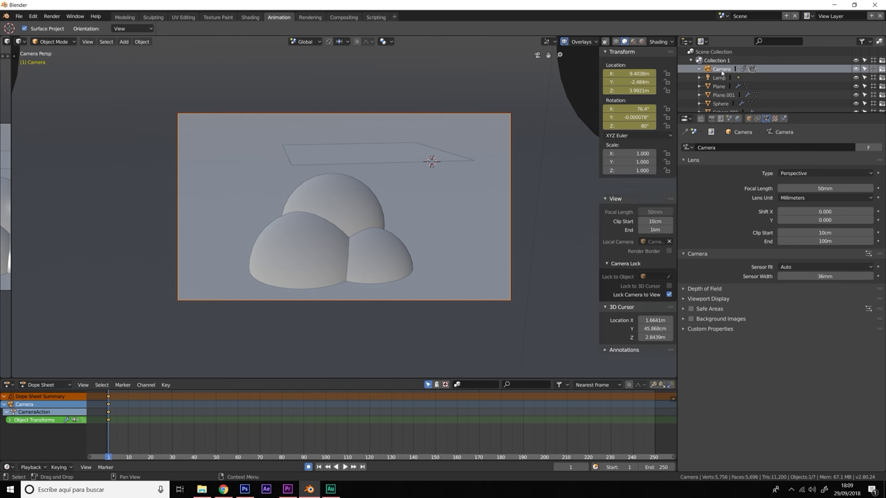
pyautogui.moveTo(395, 233); pyautogui.dragTo(385, 240, button='middle')
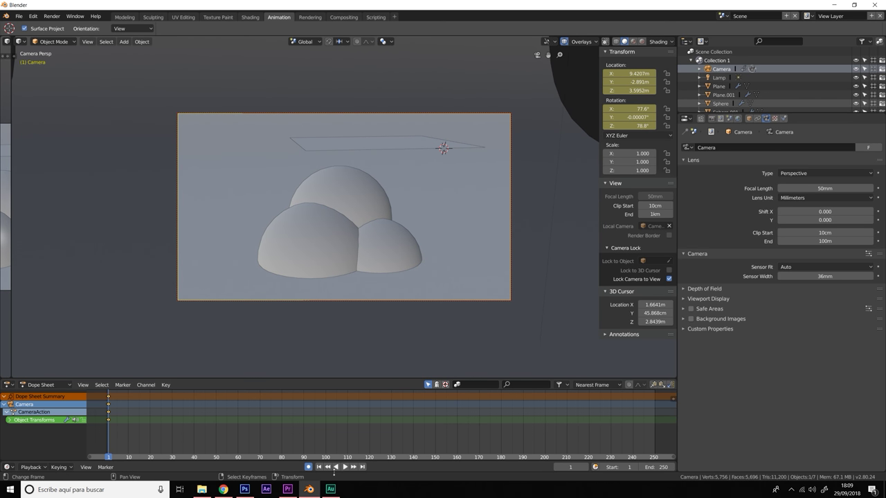
# Step: Pose the camera closer at frame 250 and lower at frame 1, then play it back
pyautogui.moveTo(113, 433); pyautogui.dragTo(659, 420)
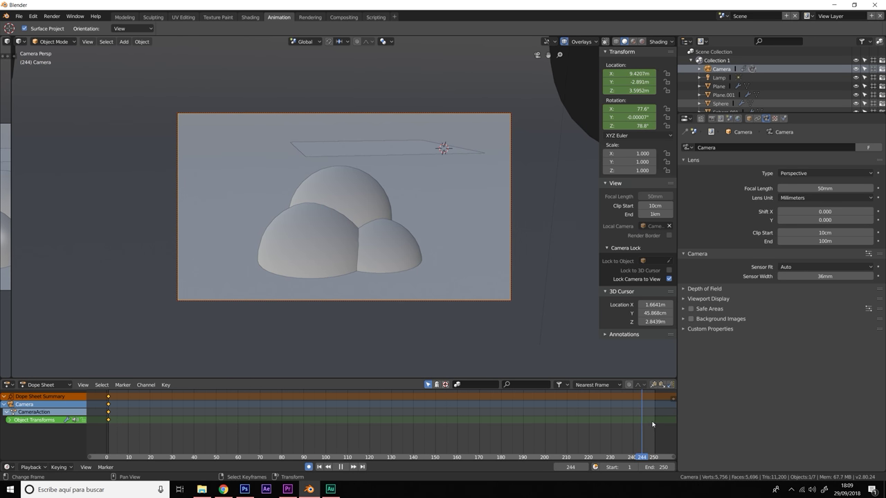
pyautogui.moveTo(501, 316)
pyautogui.mouseDown(button='middle')
pyautogui.moveTo(457, 275)
pyautogui.moveTo(425, 277)
pyautogui.moveTo(413, 250)
pyautogui.moveTo(445, 217)
pyautogui.mouseUp(button='middle')
pyautogui.scroll(2, 426, 277)
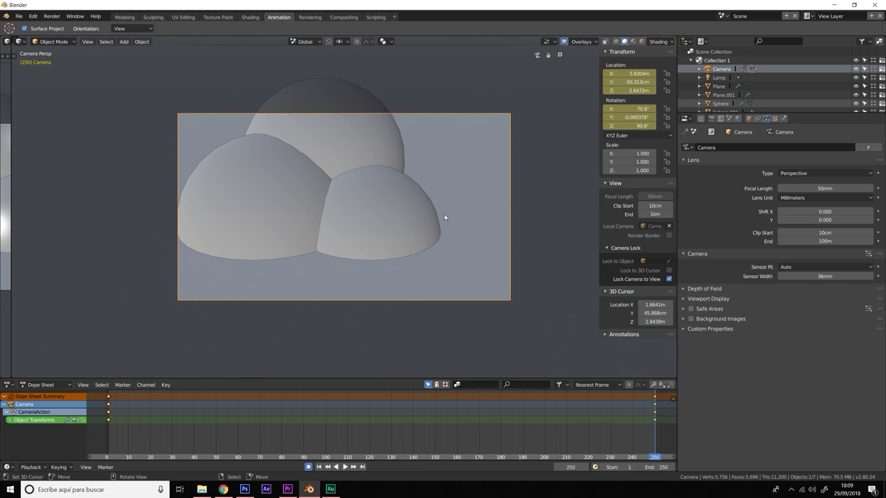
pyautogui.moveTo(643, 418)
pyautogui.mouseDown()
pyautogui.moveTo(578, 412)
pyautogui.moveTo(340, 429)
pyautogui.moveTo(109, 459)
pyautogui.mouseUp()
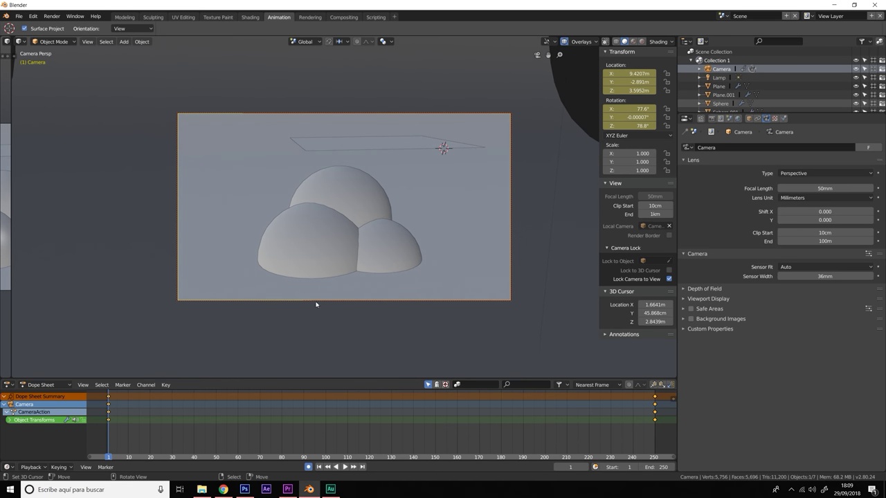
pyautogui.moveTo(316, 303); pyautogui.dragTo(367, 292, button='middle')
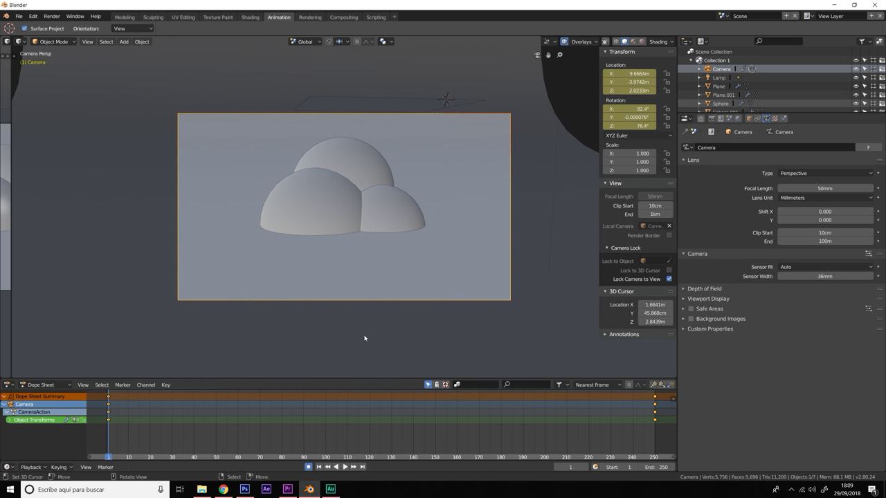
pyautogui.click(345, 467)
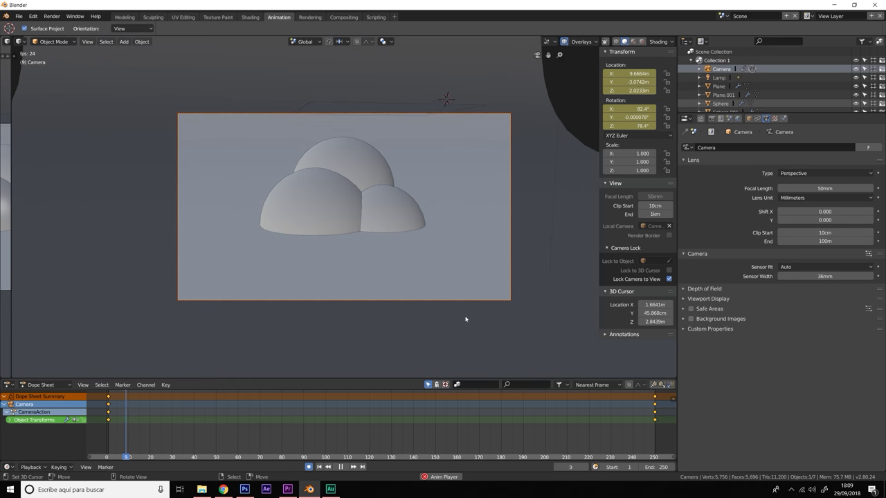
# Step: Preview the camera move in Rendered shading, stop at frame 163, and leave camera view
pyautogui.click(641, 41)
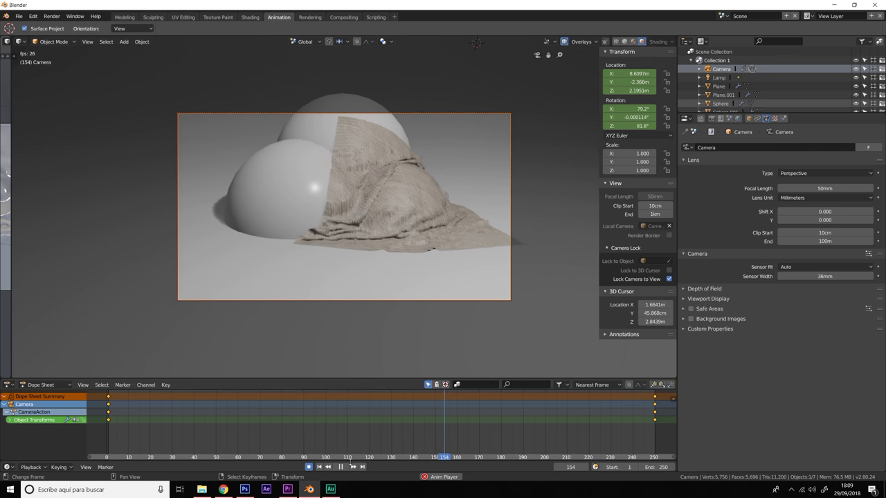
pyautogui.press('space')
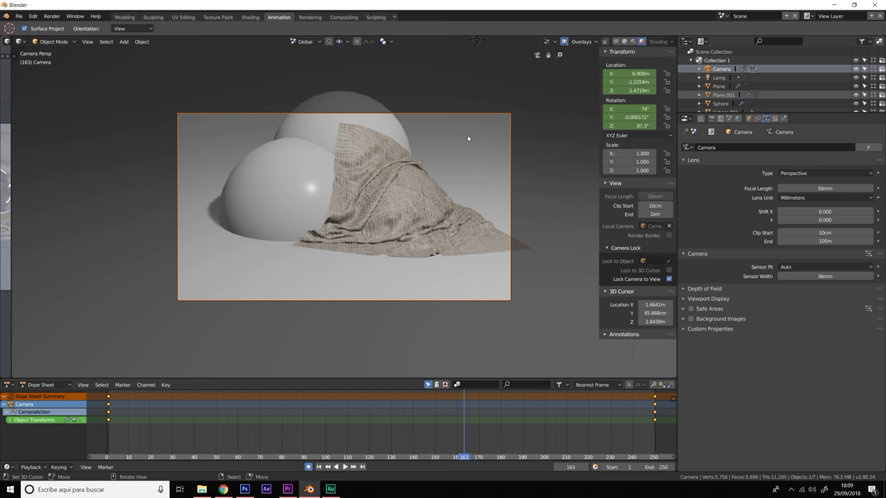
pyautogui.press('KP_0')
# Step: Select the lamp and change it from Point to Sun
pyautogui.rightClick(404, 123)
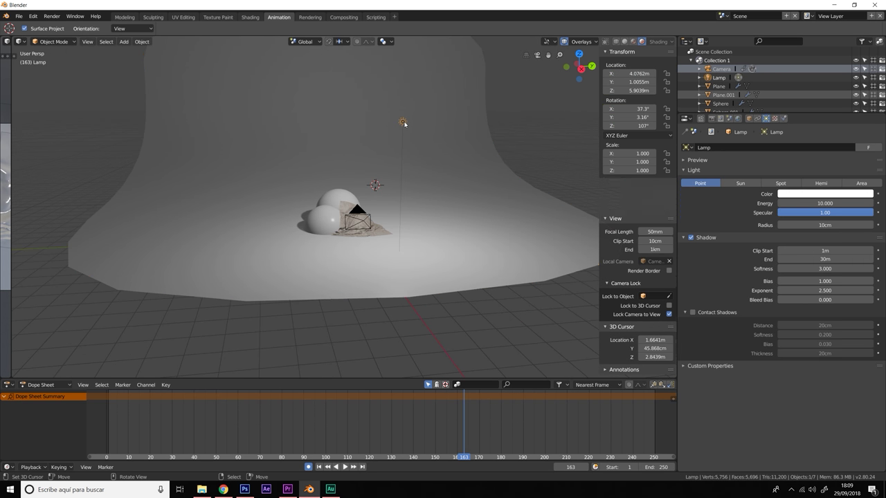
pyautogui.click(741, 182)
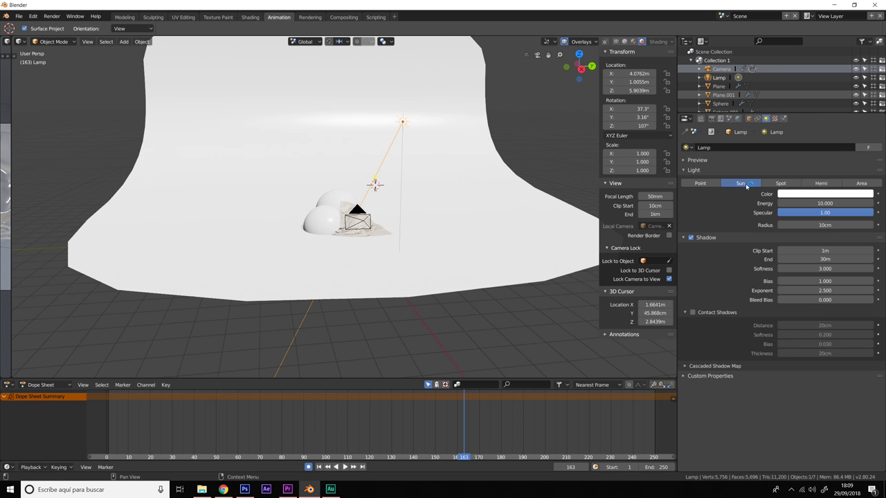
pyautogui.scroll(4, 368, 238)
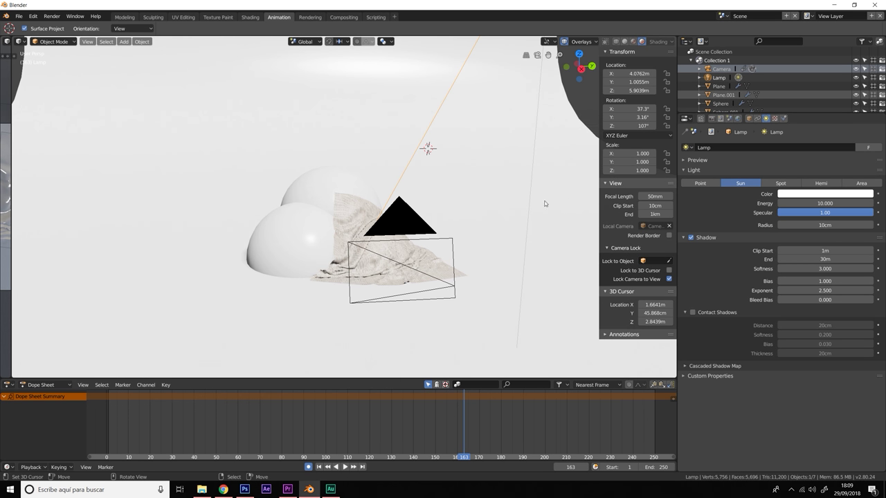
pyautogui.scroll(-7, 479, 167)
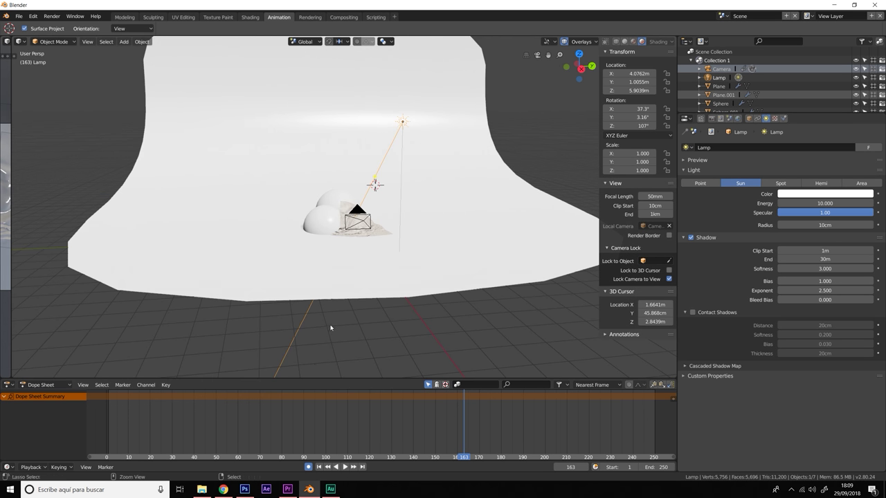
# Step: Rotate the sun lamp with the rotation gizmo to recast shadows, and adjust its colour
pyautogui.hotkey('ctrl', '`')
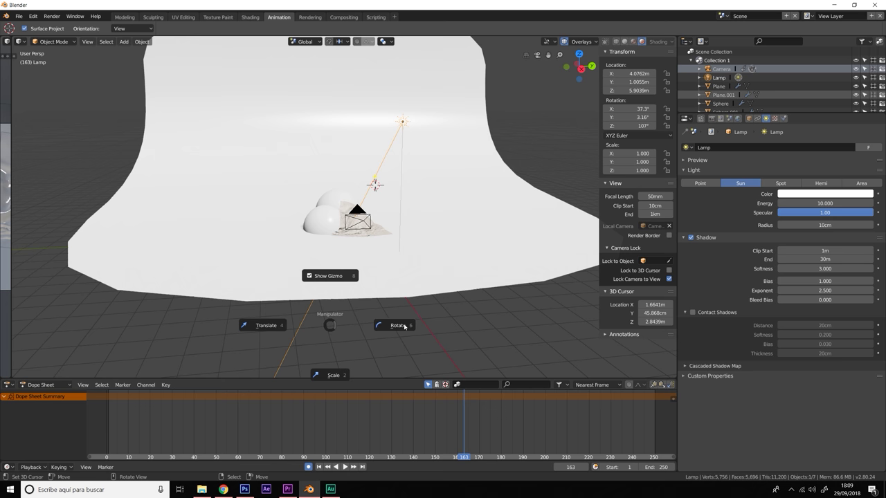
pyautogui.click(405, 326)
pyautogui.moveTo(420, 93)
pyautogui.mouseDown()
pyautogui.moveTo(466, 139)
pyautogui.moveTo(455, 111)
pyautogui.moveTo(459, 122)
pyautogui.mouseUp()
pyautogui.moveTo(406, 119); pyautogui.dragTo(385, 123)
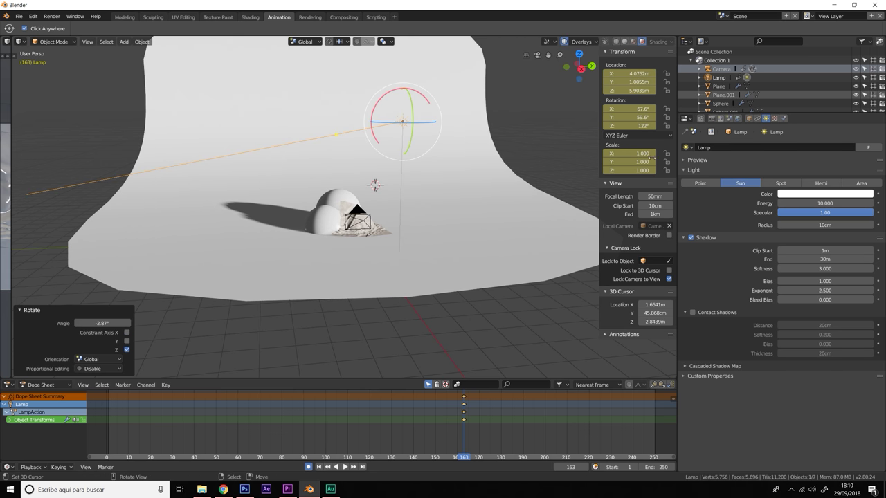
pyautogui.click(790, 194)
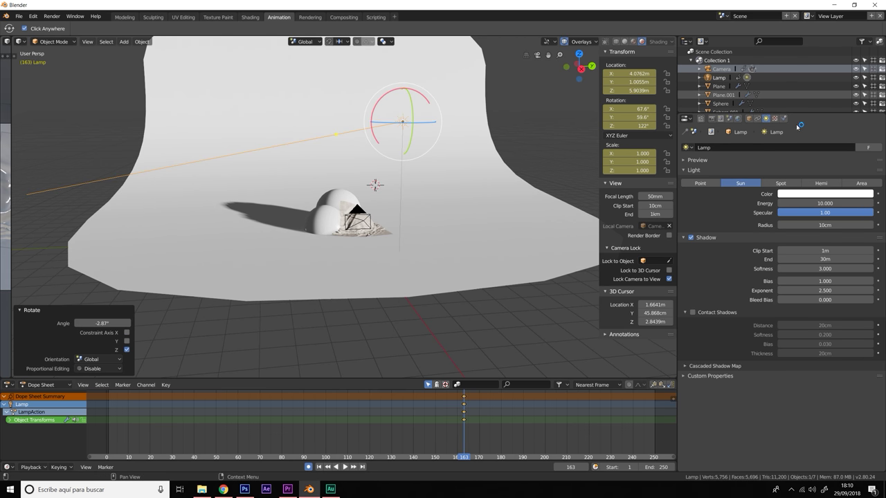
pyautogui.click(814, 194)
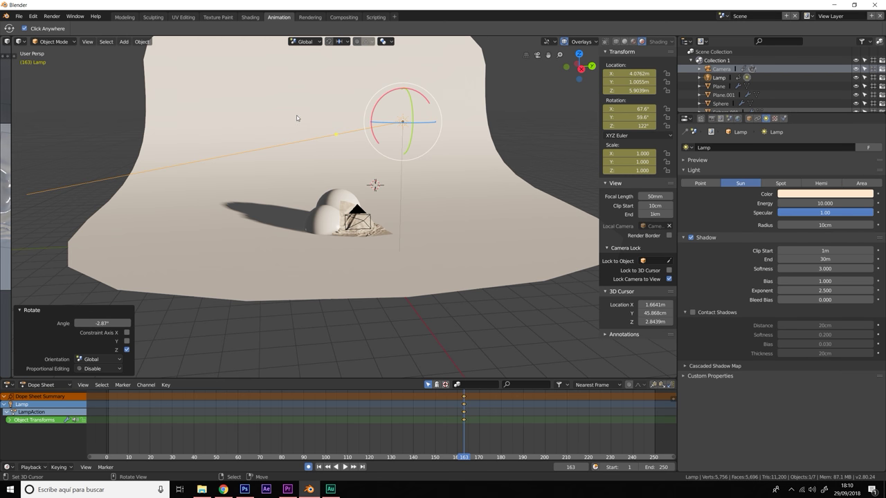
# Step: Replace the sun lamp with a new point light moved -5.02 m along Y
pyautogui.click(468, 145)
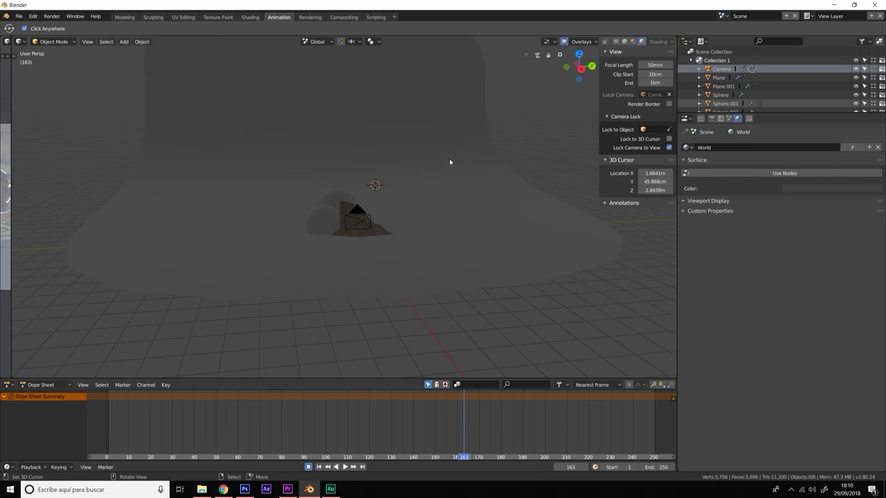
pyautogui.hotkey('shift', 'a')
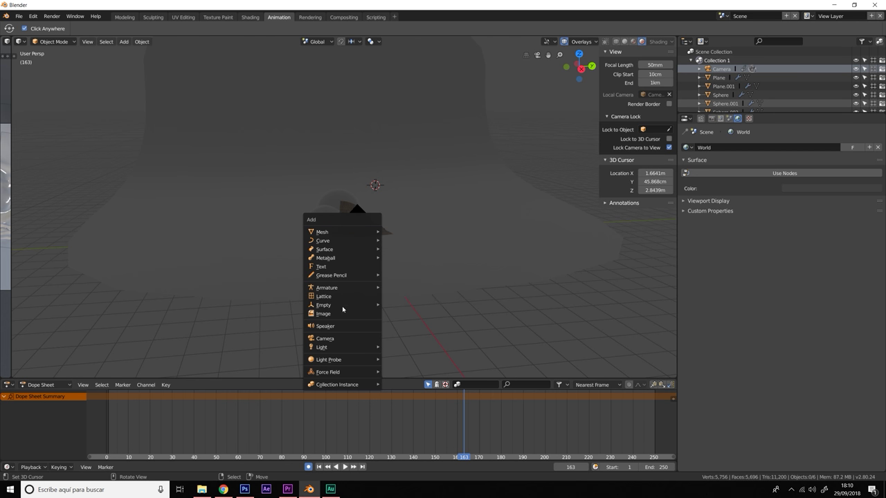
pyautogui.moveTo(343, 347)
pyautogui.click(396, 348)
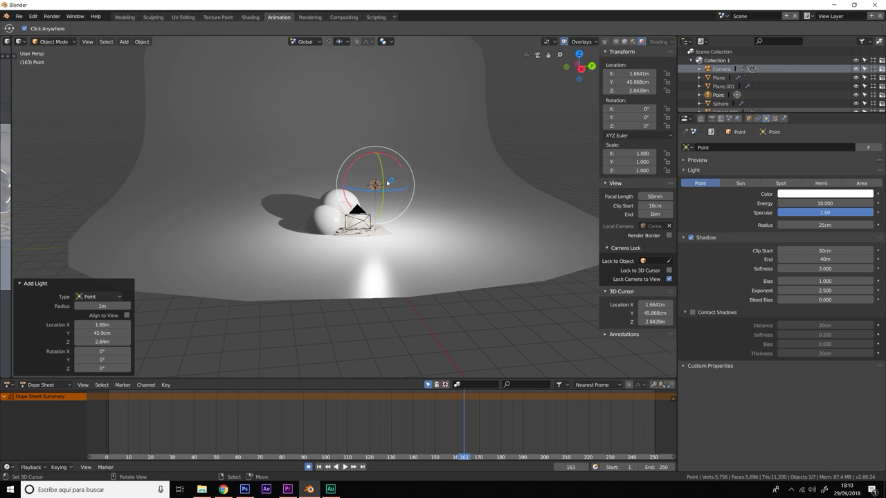
pyautogui.hotkey('ctrl', '`')
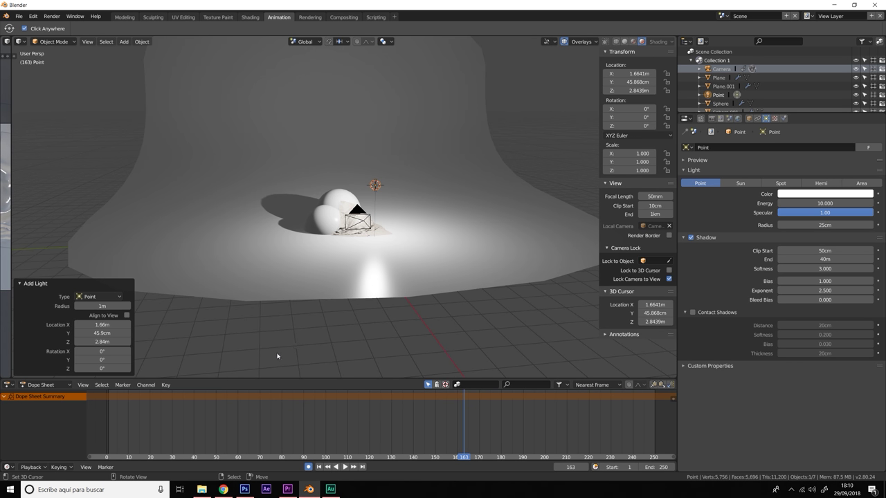
pyautogui.hotkey('ctrl', '`')
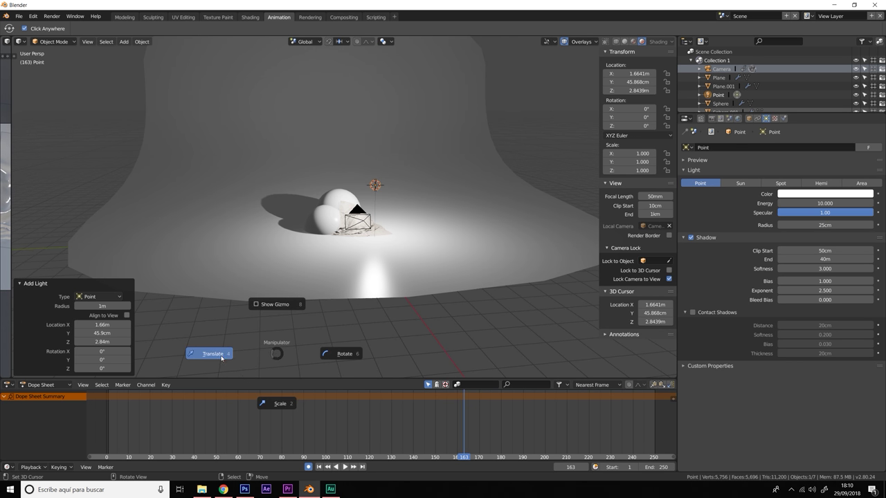
pyautogui.click(222, 358)
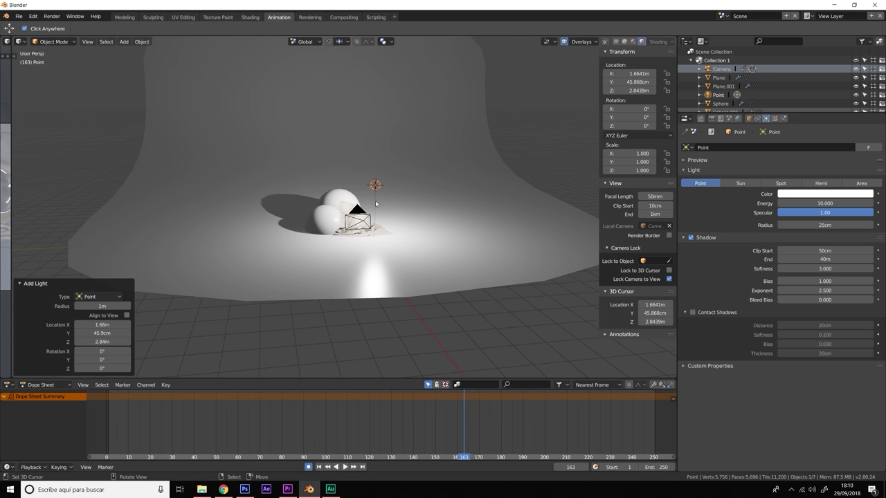
pyautogui.scroll(3, 375, 200)
pyautogui.hotkey('ctrl', '`')
pyautogui.click(369, 152)
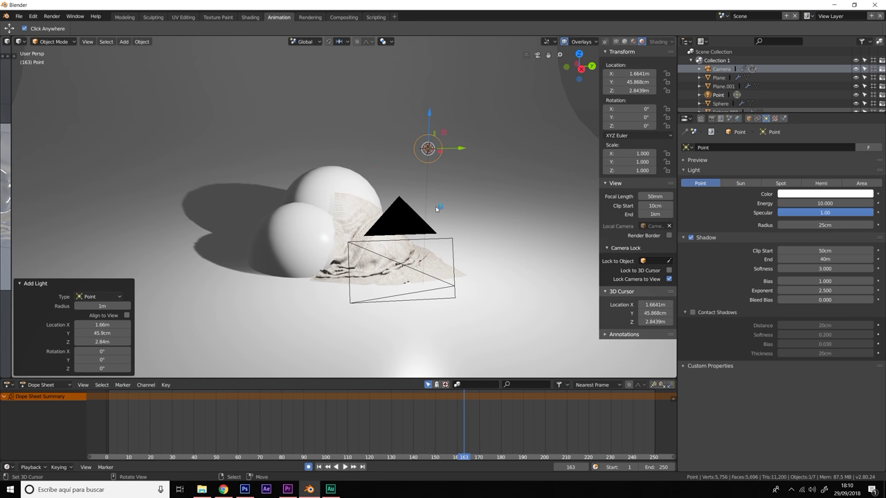
pyautogui.moveTo(456, 148); pyautogui.dragTo(164, 153)
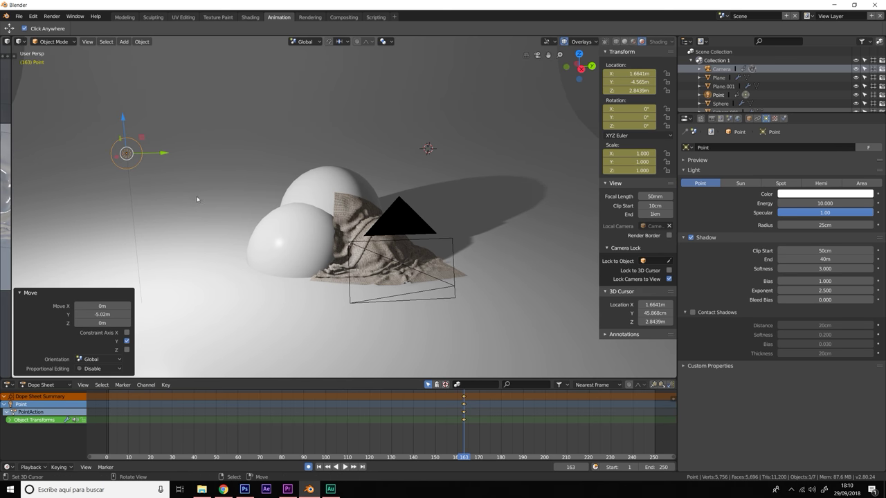
# Step: Tint the point light lavender purple and set its Energy to 40
pyautogui.click(847, 195)
pyautogui.moveTo(829, 107); pyautogui.dragTo(843, 110)
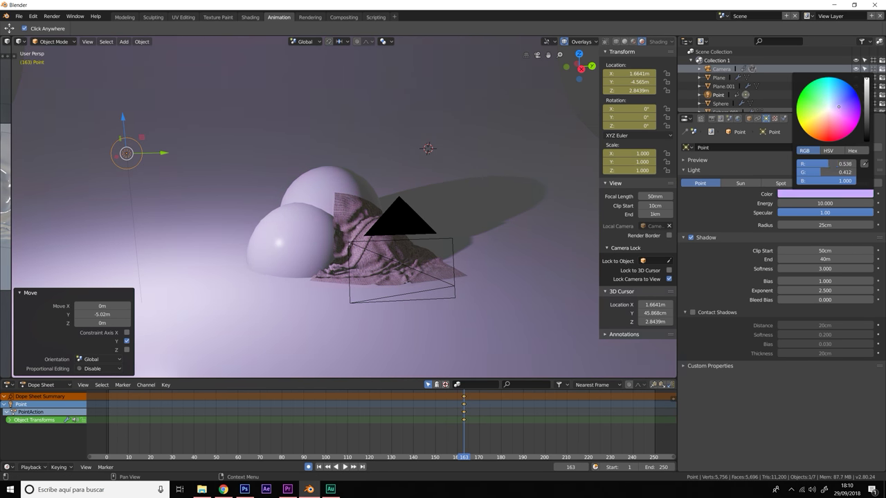
pyautogui.moveTo(839, 107); pyautogui.dragTo(840, 108)
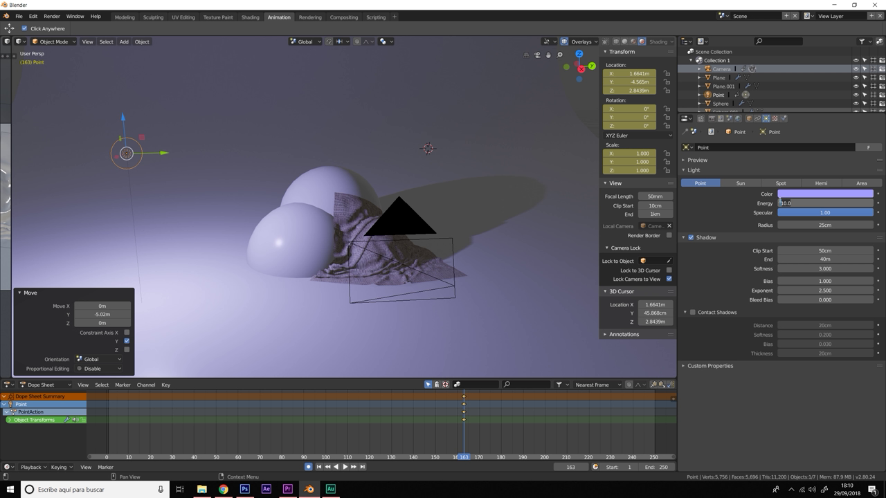
pyautogui.click(825, 203)
pyautogui.write('40')
pyautogui.press('Return')
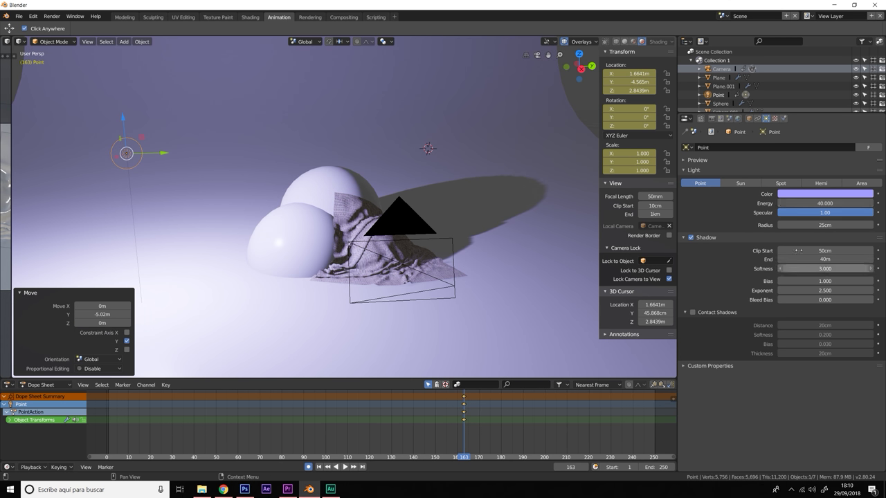
# Step: Duplicate the point light and move the copy 7.94 m along Y to the right
pyautogui.hotkey('shift', 'd')
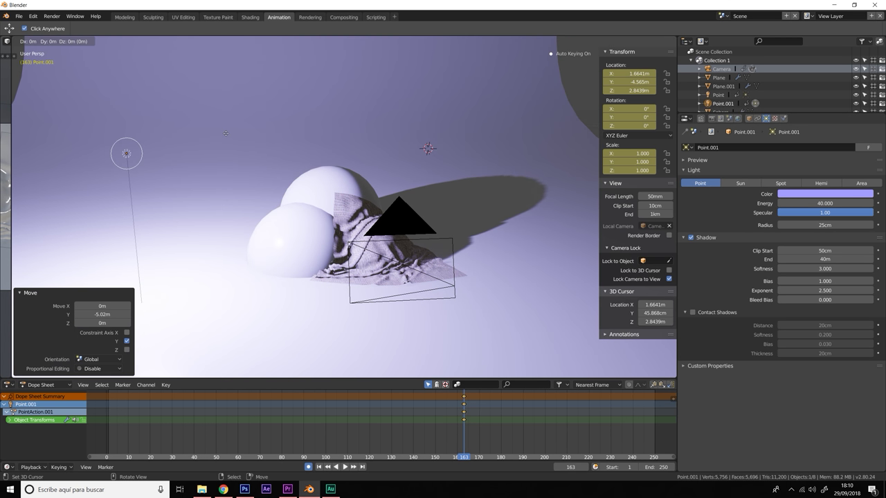
pyautogui.hotkey('shift', 'd')
pyautogui.press('y')
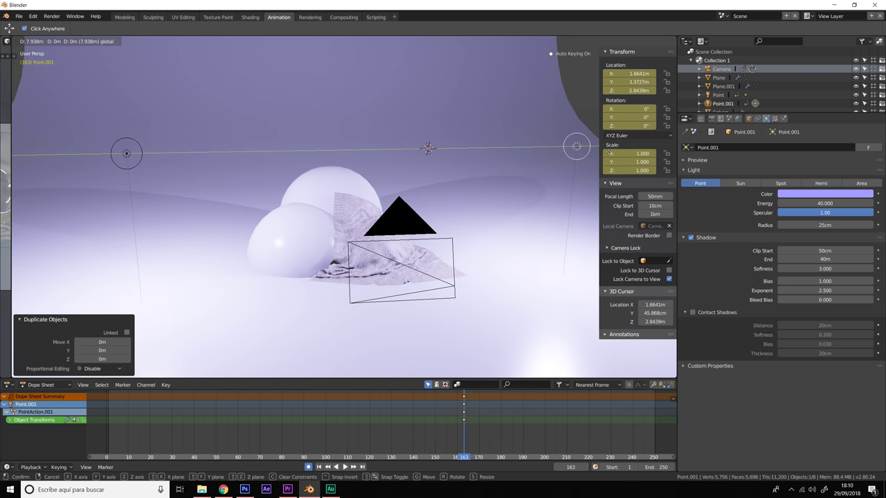
pyautogui.click(609, 152)
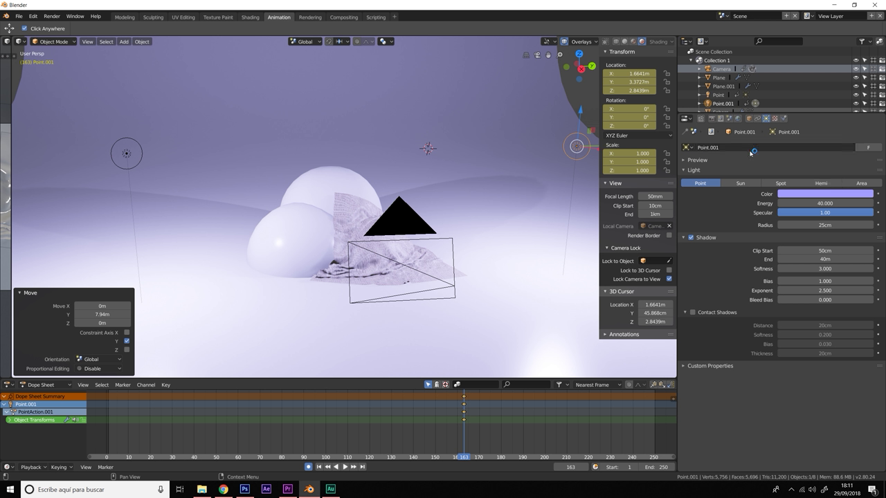
# Step: Recolour the copied light Point.001 a saturated pink and view through the camera
pyautogui.click(686, 148)
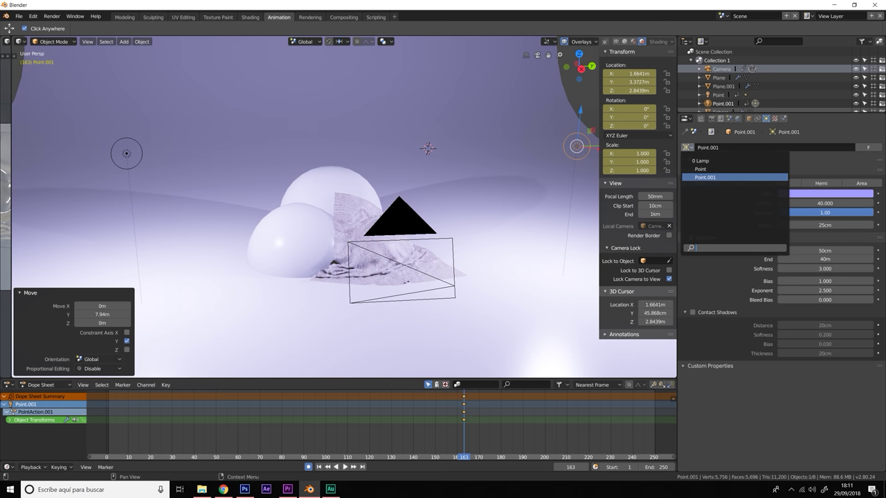
pyautogui.press('Escape')
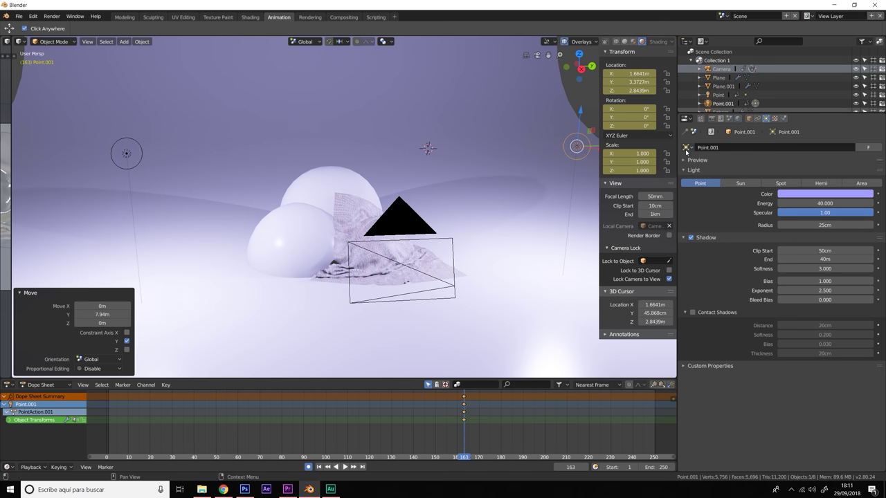
pyautogui.click(686, 149)
pyautogui.click(868, 193)
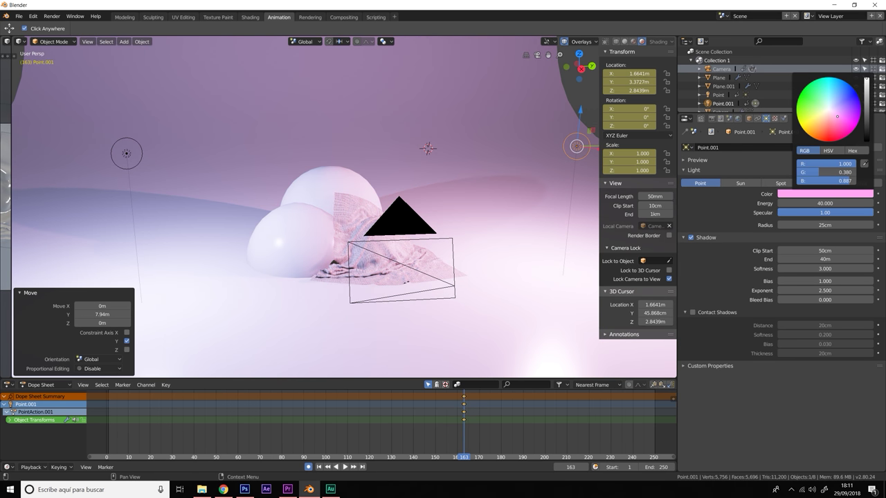
pyautogui.moveTo(837, 116); pyautogui.dragTo(842, 121)
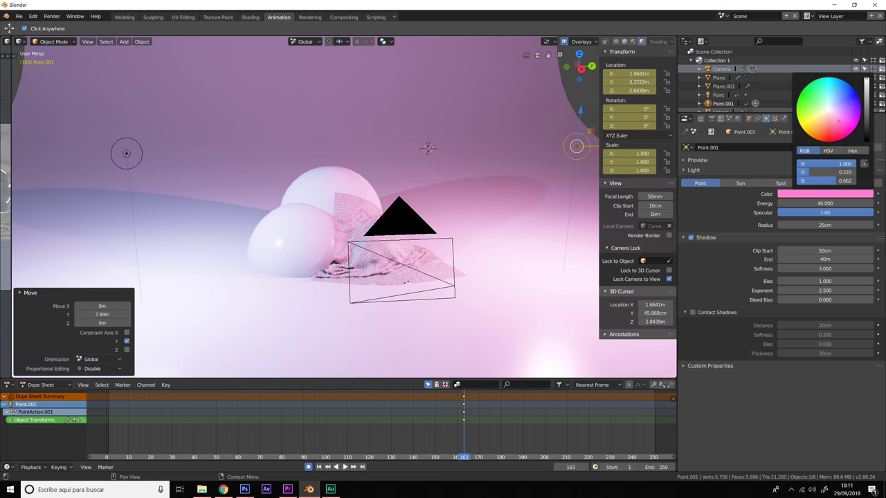
pyautogui.press('KP_0')
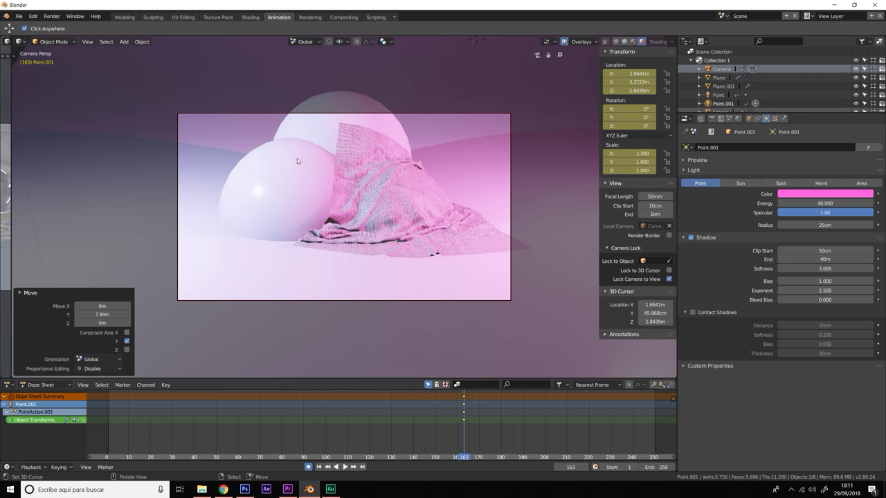
# Step: Scrub the Dope Sheet playhead back to frame 0 to view the undraped spheres through the camera
pyautogui.moveTo(138, 457); pyautogui.dragTo(104, 457)
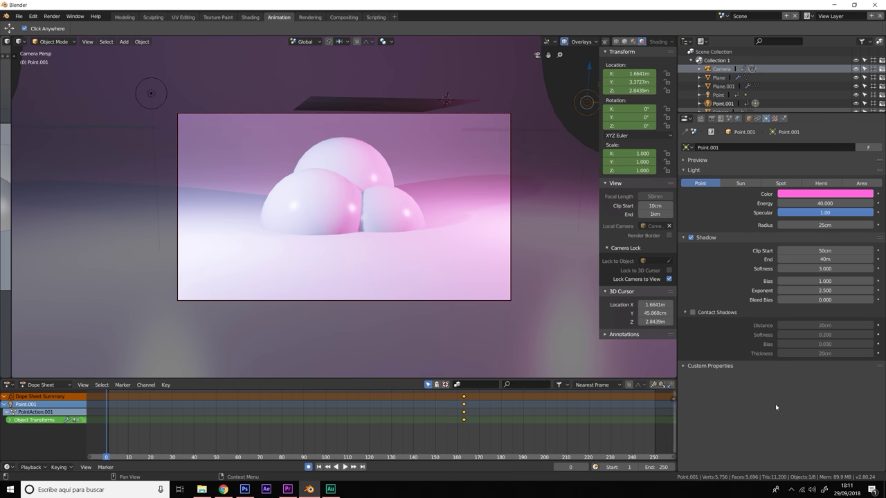